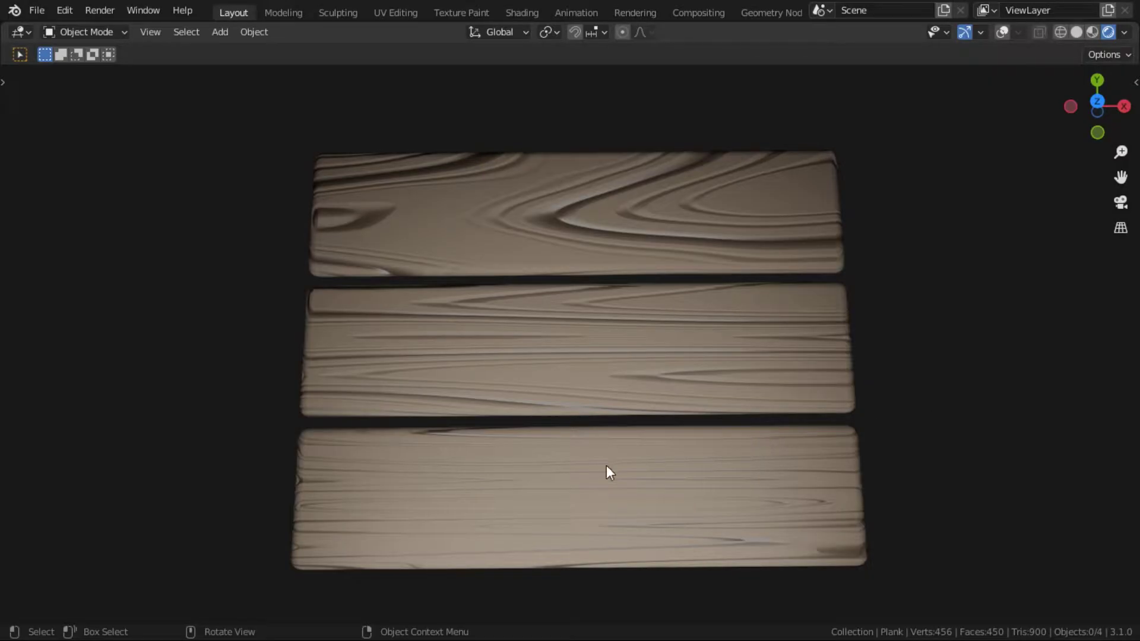
# Examine the three finished wood planks and the Stylized Wood material's node setup
pyautogui.moveTo(519, 454)
pyautogui.mouseDown(button='middle')
pyautogui.moveTo(606, 428)
pyautogui.moveTo(631, 401)
pyautogui.mouseUp(button='middle')
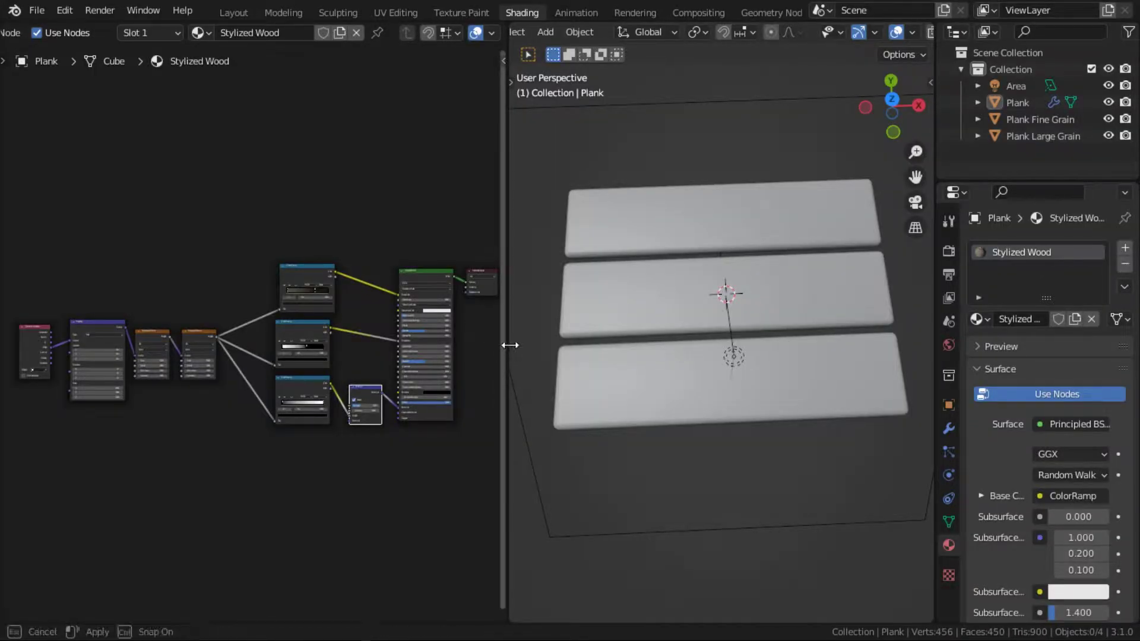
pyautogui.moveTo(506, 344); pyautogui.dragTo(592, 344)
pyautogui.scroll(2, 400, 415)
pyautogui.scroll(-3, 292, 451)
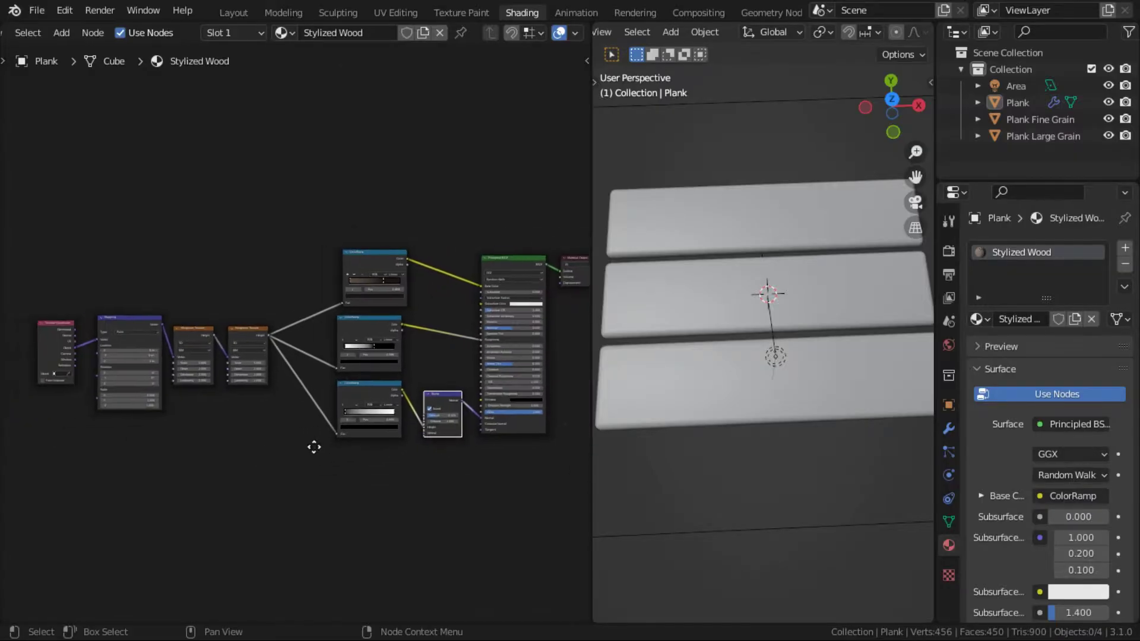
pyautogui.moveTo(319, 445); pyautogui.dragTo(300, 426, button='middle')
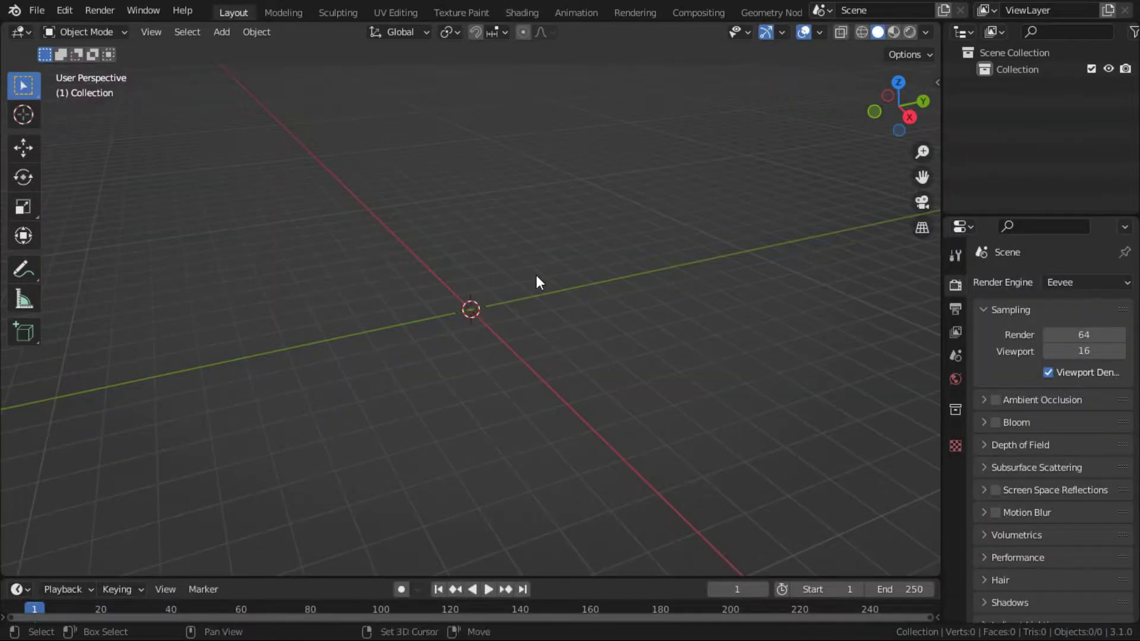
# Add a cube at the centre of the empty scene
pyautogui.hotkey('shift', 'a')
pyautogui.moveTo(536, 283)
pyautogui.click(587, 289)
pyautogui.scroll(5, 556, 311)
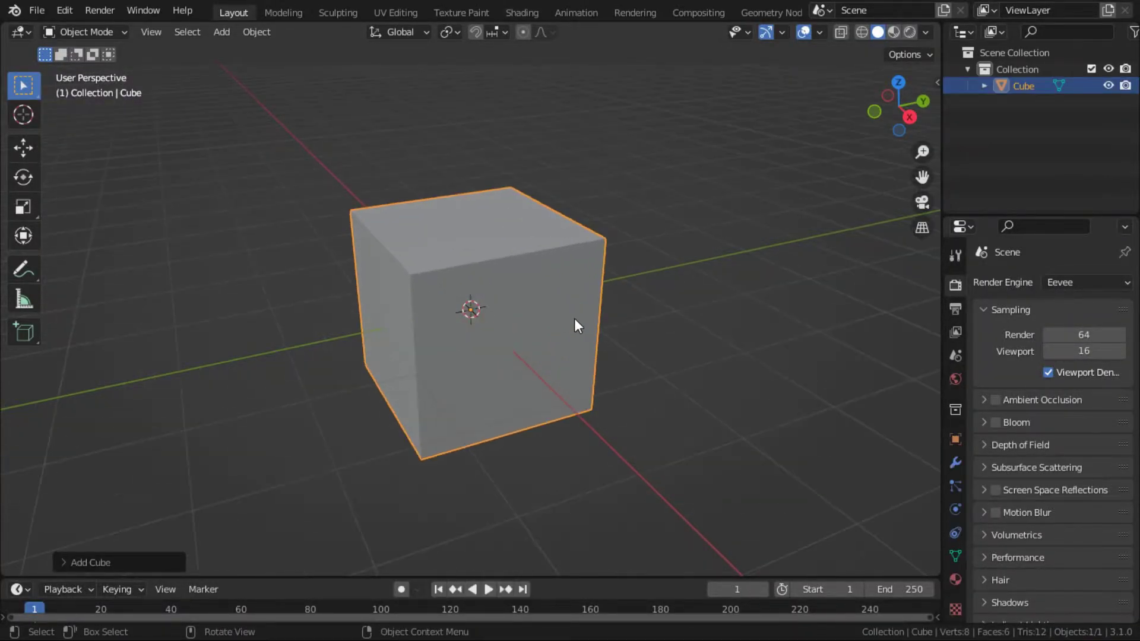
pyautogui.scroll(-1, 575, 318)
pyautogui.moveTo(575, 318); pyautogui.dragTo(593, 326, button='middle')
# Scale the cube into a thin plank, to about 0.038 along Z and about 0.244 along Y
pyautogui.press('s')
pyautogui.press('z')
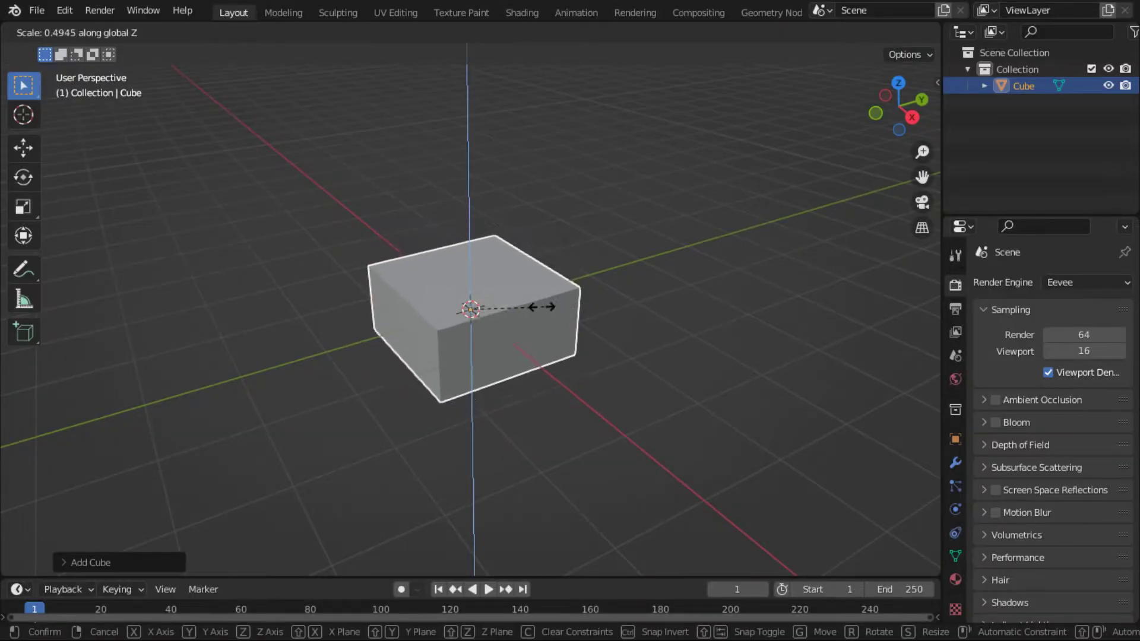
pyautogui.click(478, 313)
pyautogui.moveTo(478, 313); pyautogui.dragTo(666, 316, button='middle')
pyautogui.press('s')
pyautogui.press('y')
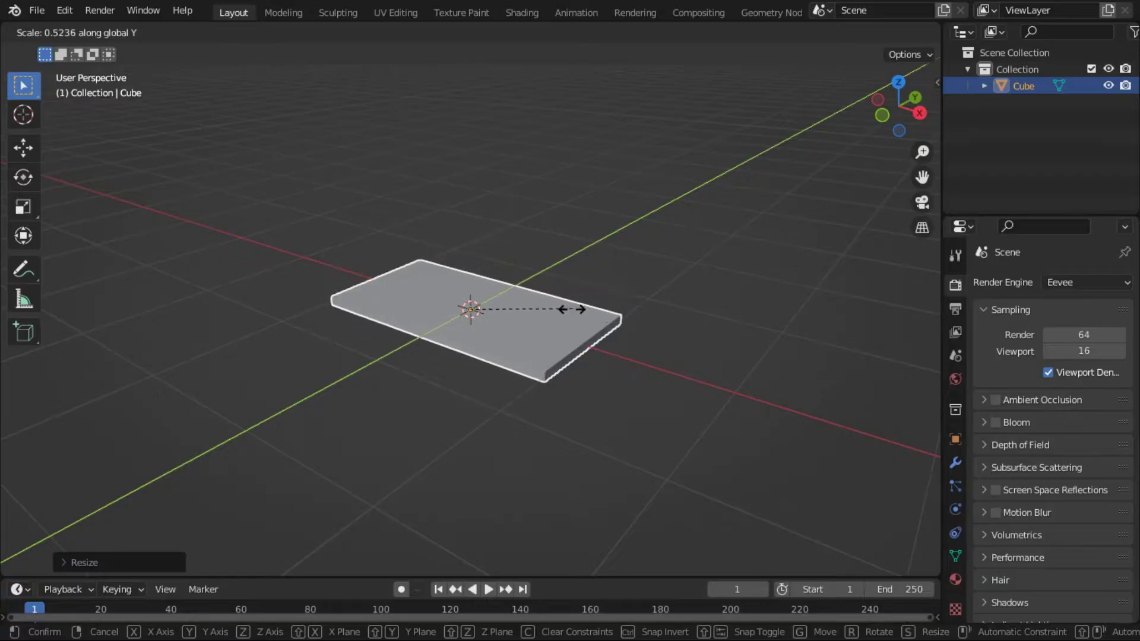
pyautogui.click(516, 318)
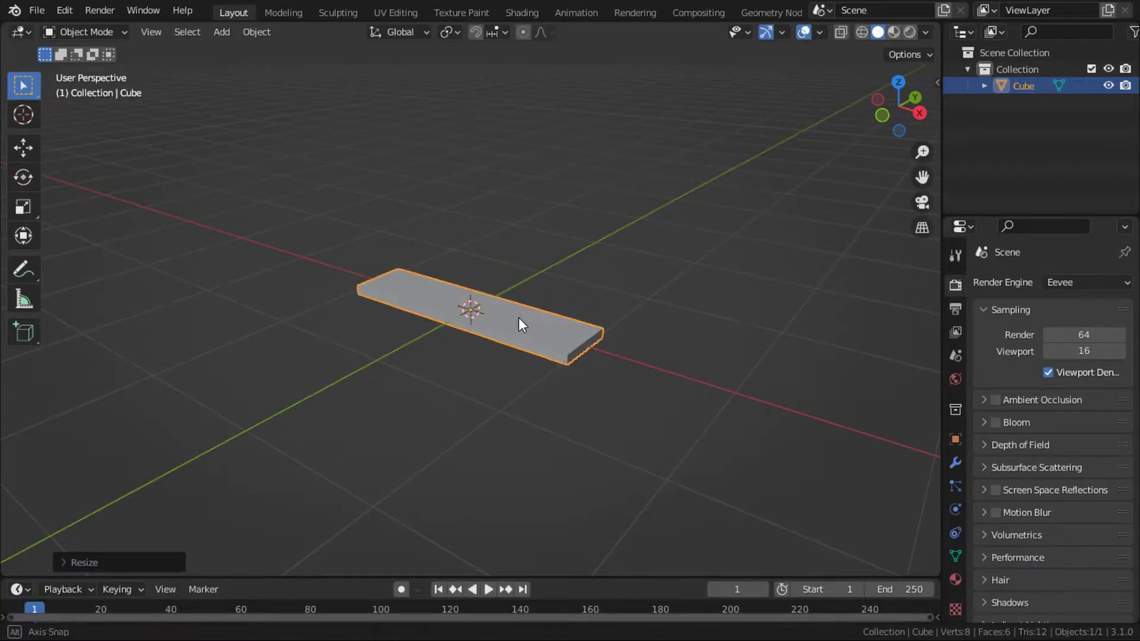
pyautogui.moveTo(522, 318); pyautogui.dragTo(680, 372, button='middle')
# Apply the plank's scale and check its transform values
pyautogui.press('n')
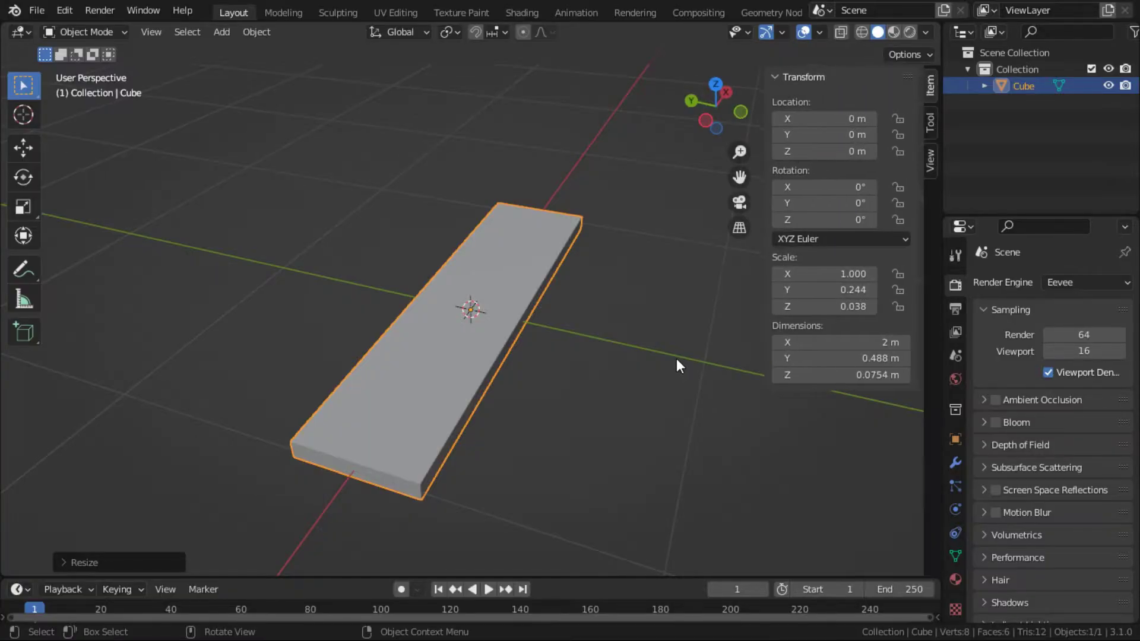
pyautogui.hotkey('ctrl', 'a')
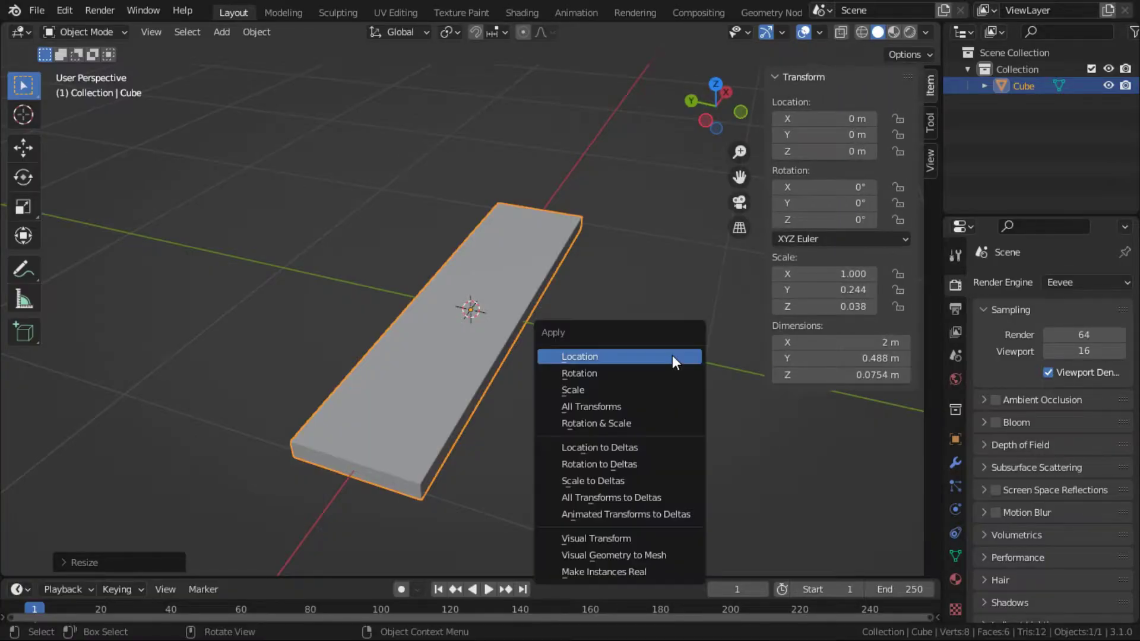
pyautogui.click(615, 391)
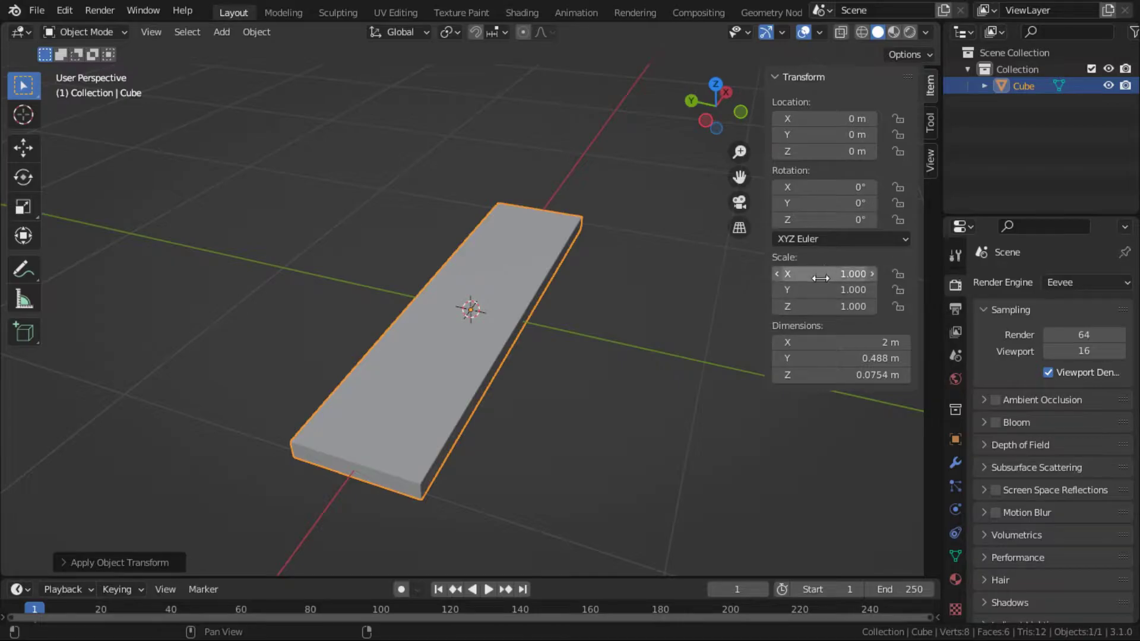
pyautogui.press('n')
# Add a Bevel modifier to the plank and set its segments to 3
pyautogui.moveTo(941, 460); pyautogui.dragTo(881, 467)
pyautogui.click(892, 462)
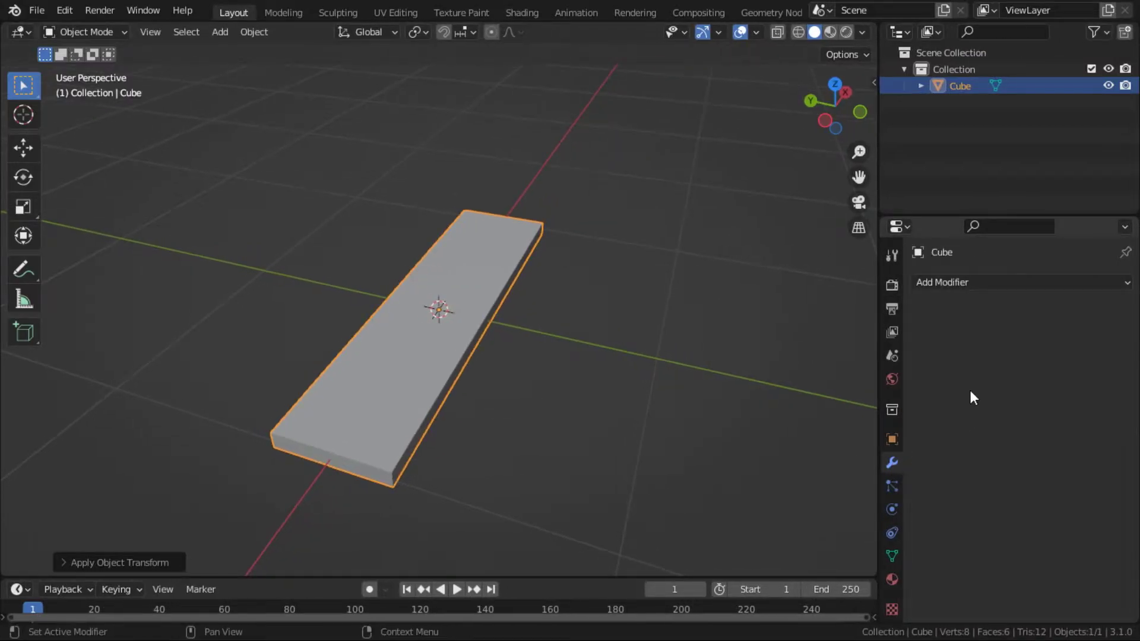
pyautogui.click(960, 283)
pyautogui.click(833, 349)
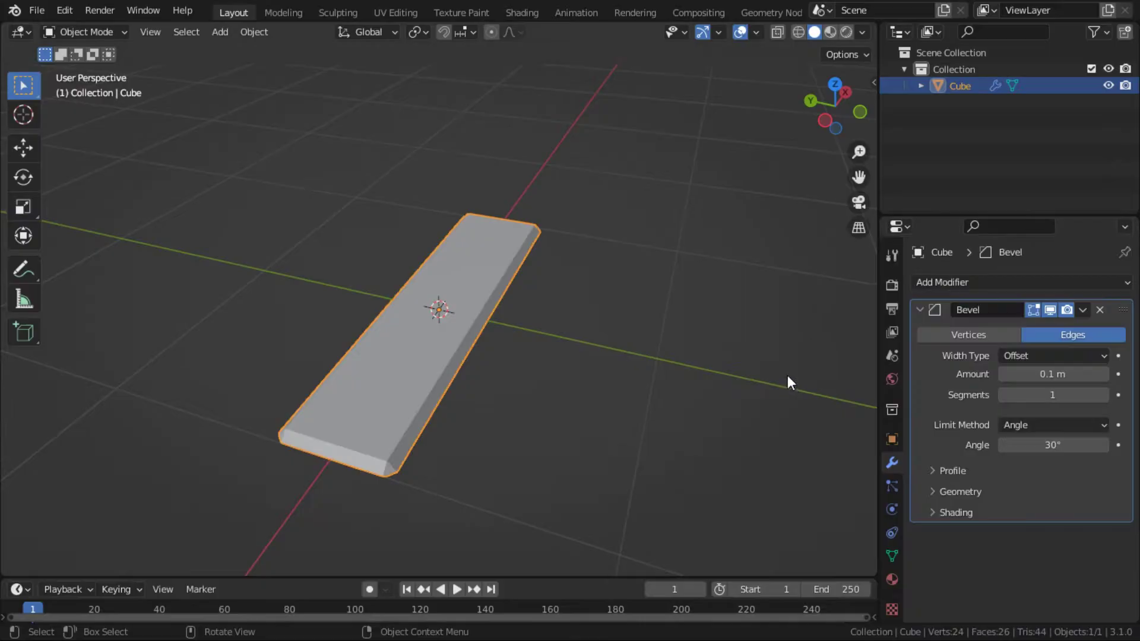
pyautogui.moveTo(787, 380); pyautogui.dragTo(784, 345, button='middle')
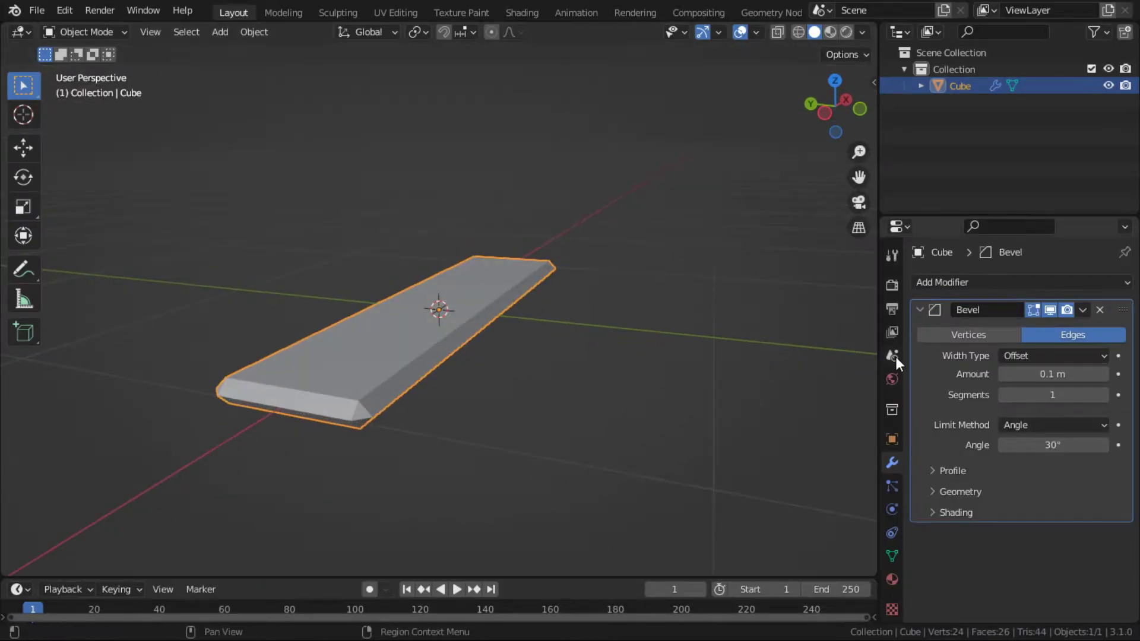
pyautogui.click(1101, 395)
pyautogui.click(1102, 395)
pyautogui.click(1078, 395)
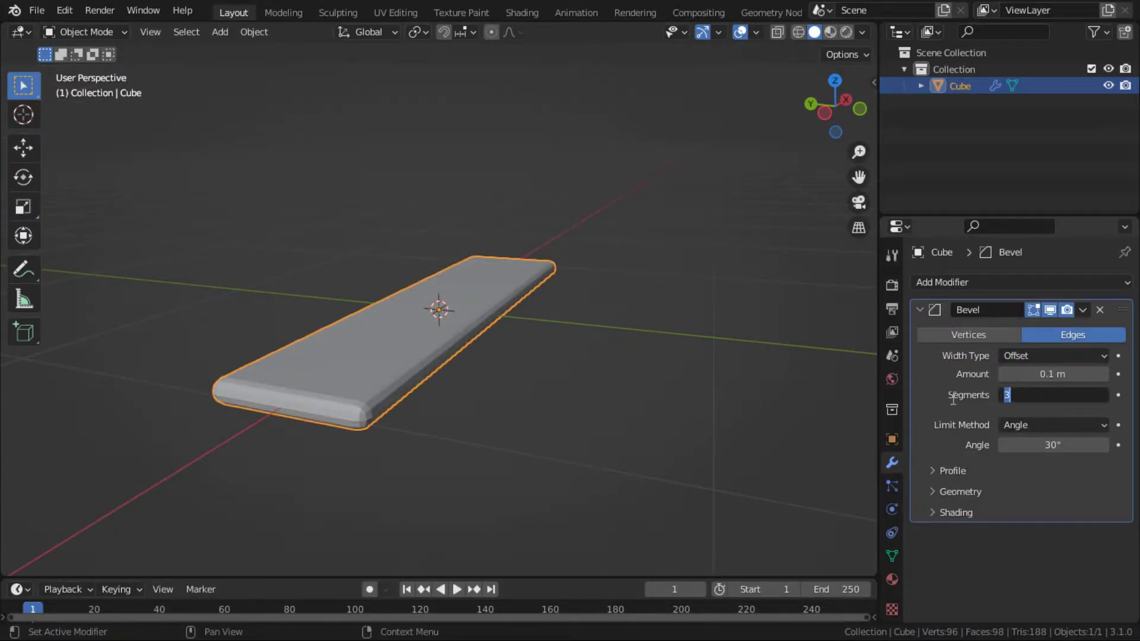
pyautogui.press('Return')
# Shade the bevelled plank smooth
pyautogui.moveTo(657, 379); pyautogui.dragTo(532, 344, button='middle')
pyautogui.rightClick(470, 325)
pyautogui.click(466, 324)
pyautogui.moveTo(467, 324); pyautogui.dragTo(872, 368, button='middle')
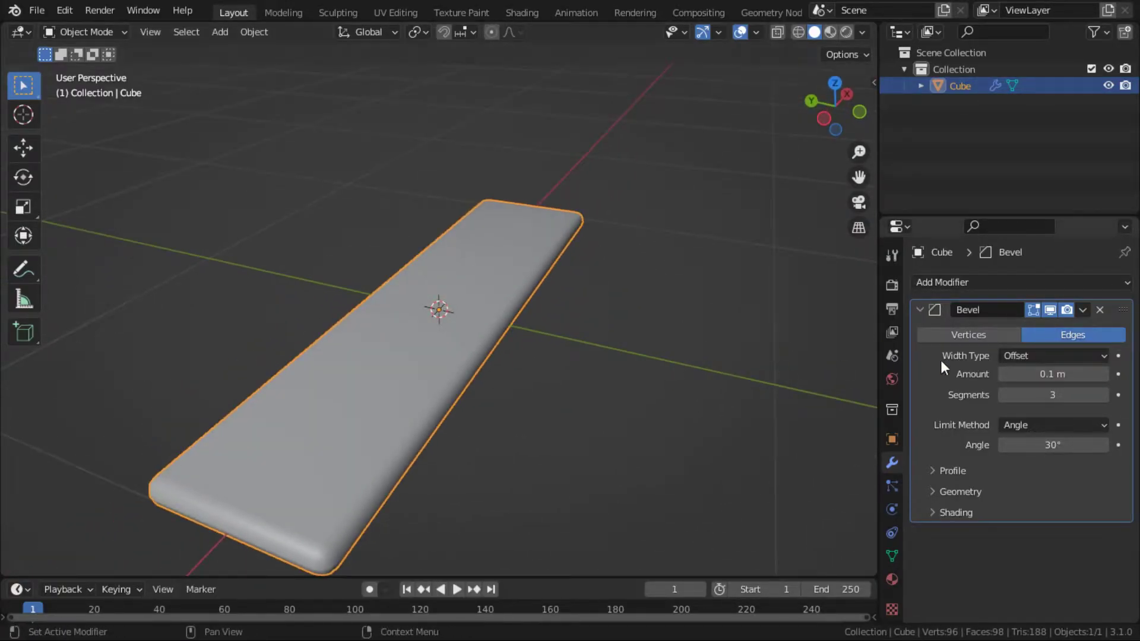
# Increase the Bevel modifier's segments to 4
pyautogui.click(1104, 398)
pyautogui.moveTo(700, 391); pyautogui.dragTo(711, 351, button='middle')
pyautogui.scroll(-2, 711, 344)
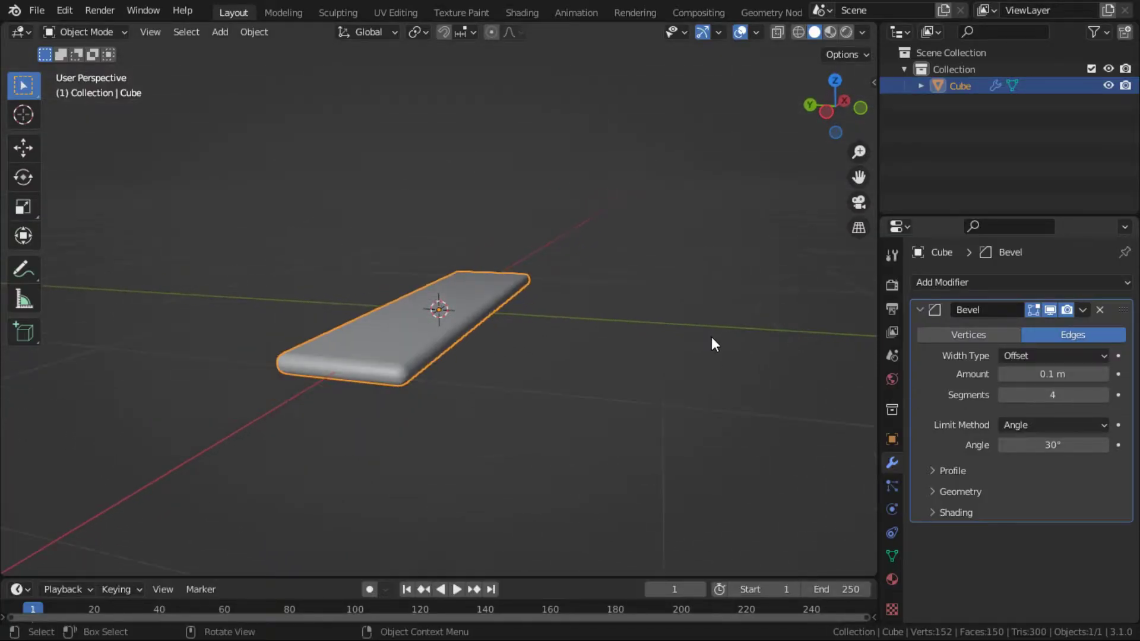
pyautogui.scroll(2, 710, 340)
# Create a new material on the plank and name it StylizedWood
pyautogui.click(891, 579)
pyautogui.click(920, 352)
pyautogui.click(876, 377)
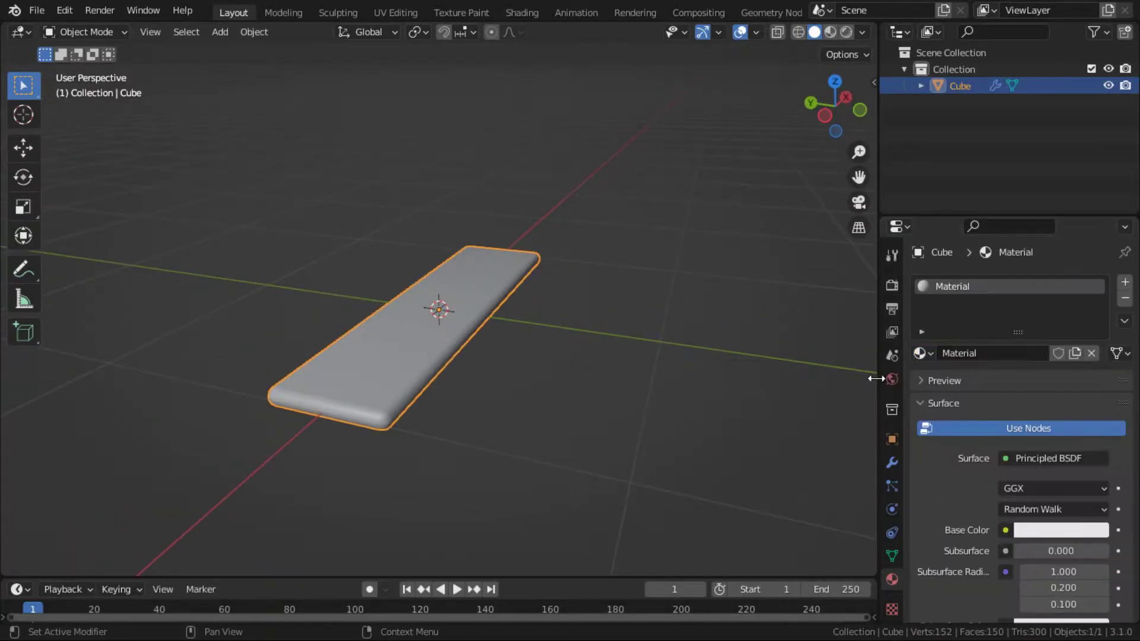
pyautogui.click(998, 354)
pyautogui.write('StylizedWood')
pyautogui.press('Return')
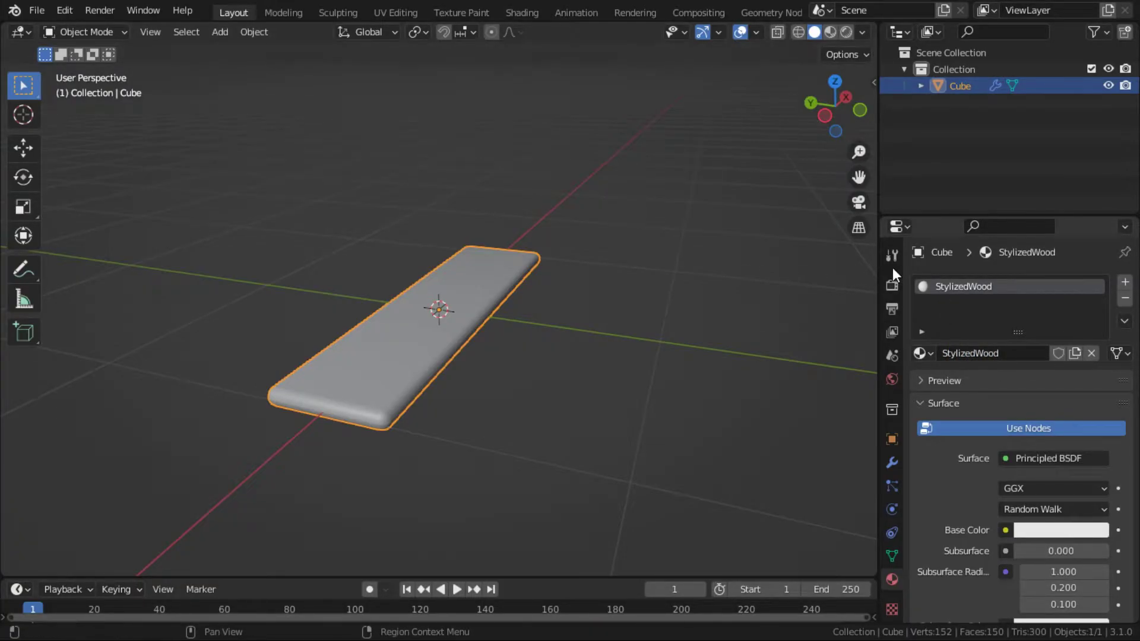
# Widen the 3D view and switch to the Shading workspace
pyautogui.moveTo(878, 271); pyautogui.dragTo(938, 271)
pyautogui.moveTo(627, 273); pyautogui.dragTo(622, 313, button='middle')
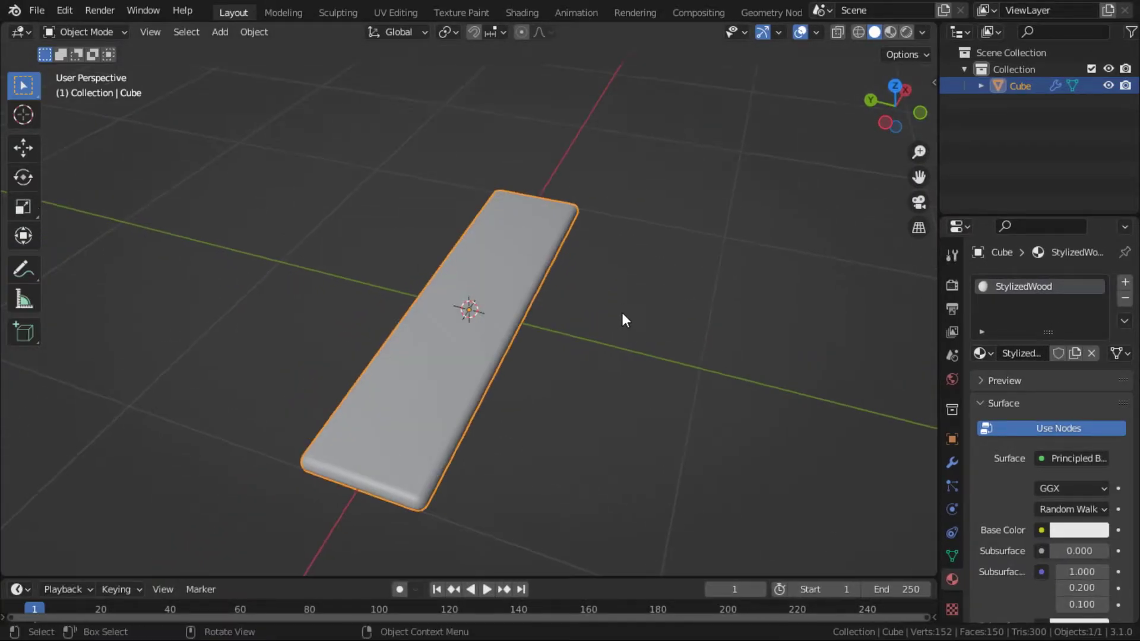
pyautogui.click(533, 15)
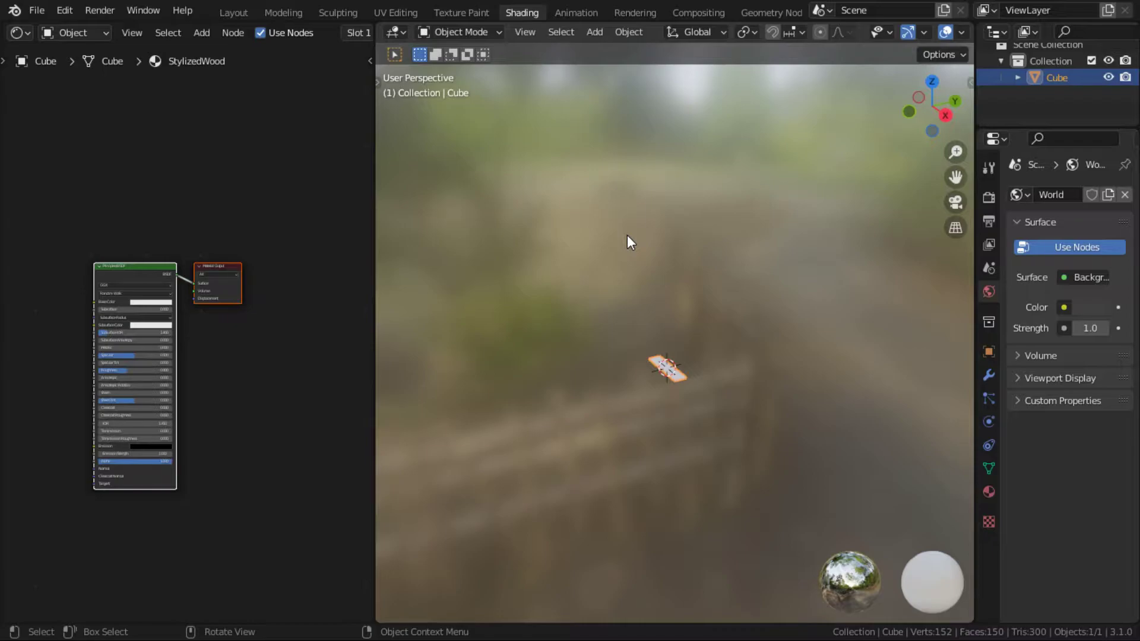
# Open the program preferences
pyautogui.click(39, 11)
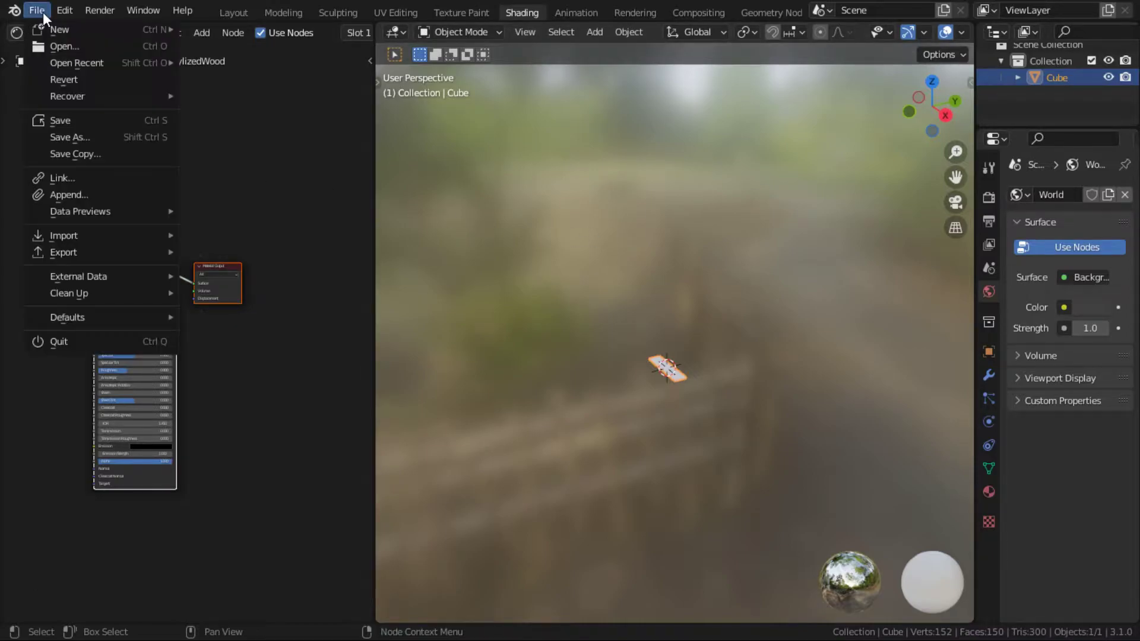
pyautogui.moveTo(59, 12)
pyautogui.click(116, 247)
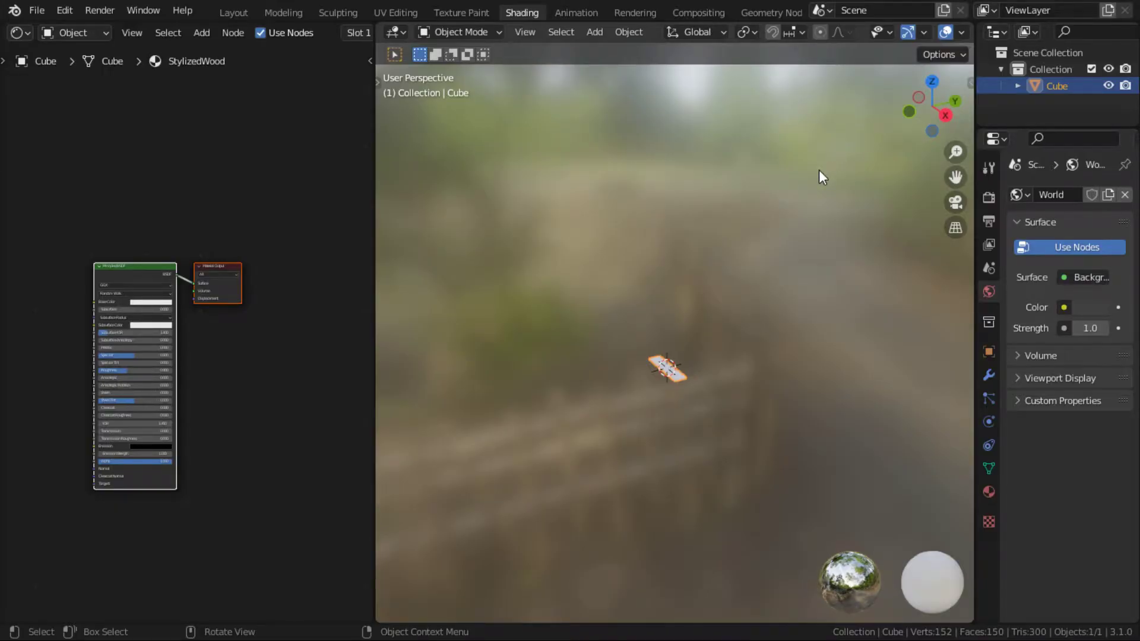
# Lower the viewport shading's World Opacity to 0 to hide the environment image, and frame the plank up close
pyautogui.scroll(-5, 915, 30)
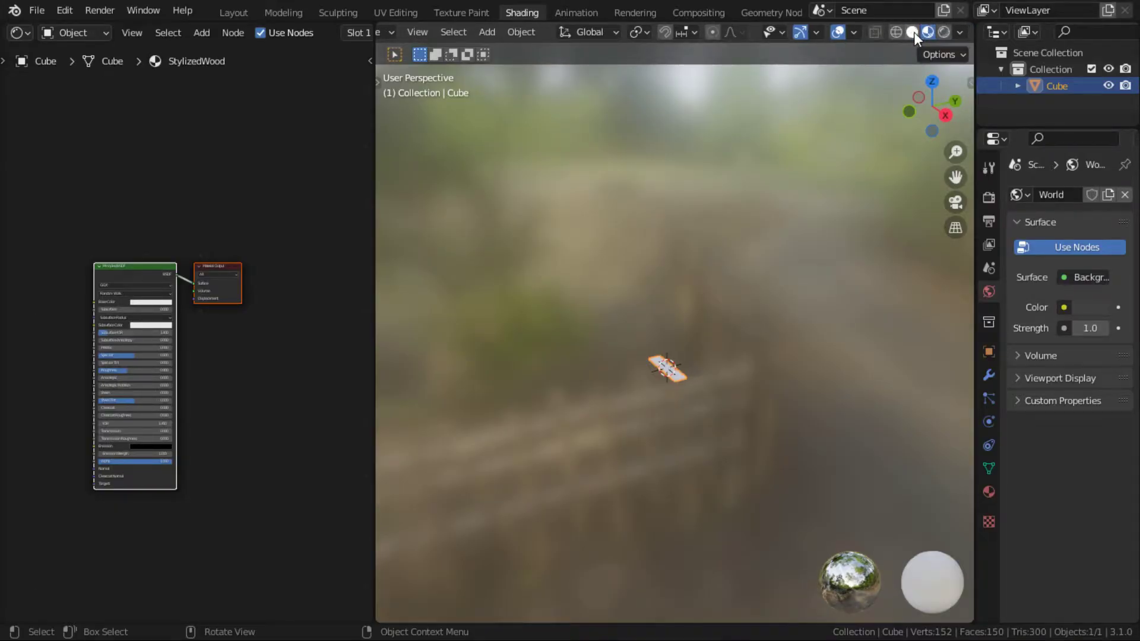
pyautogui.click(957, 30)
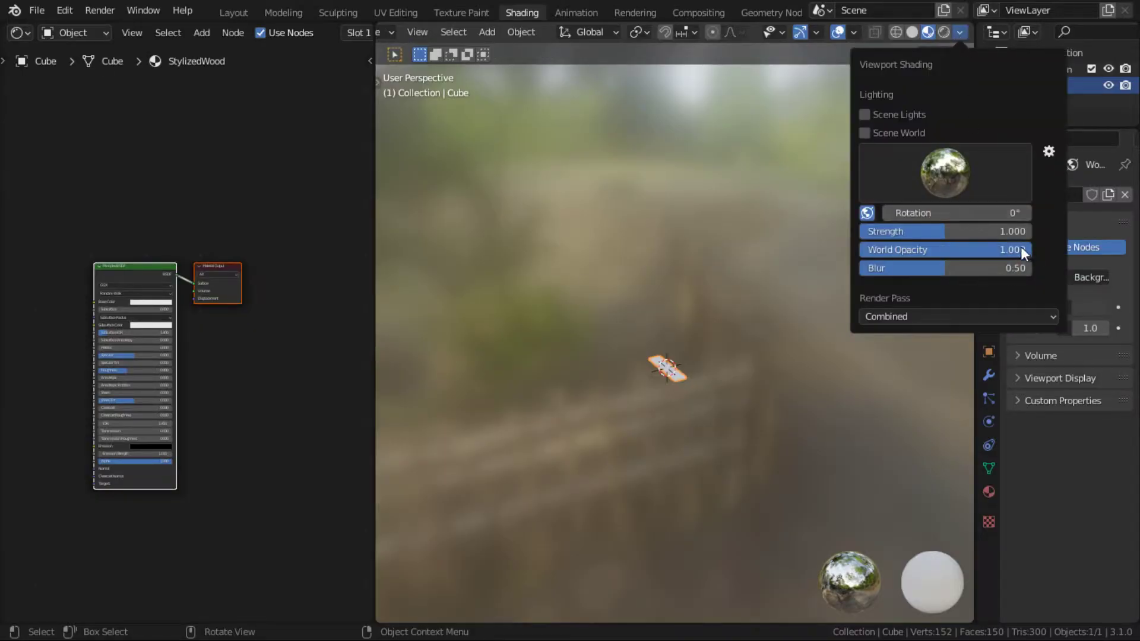
pyautogui.moveTo(1020, 247); pyautogui.dragTo(855, 247)
pyautogui.scroll(4, 744, 394)
pyautogui.keyDown('shift'); pyautogui.moveTo(743, 394); pyautogui.dragTo(729, 309, button='middle'); pyautogui.keyUp('shift')
pyautogui.scroll(2, 738, 380)
pyautogui.moveTo(729, 309); pyautogui.dragTo(734, 355, button='middle')
pyautogui.keyDown('shift'); pyautogui.moveTo(734, 355); pyautogui.dragTo(735, 373, button='middle'); pyautogui.keyUp('shift')
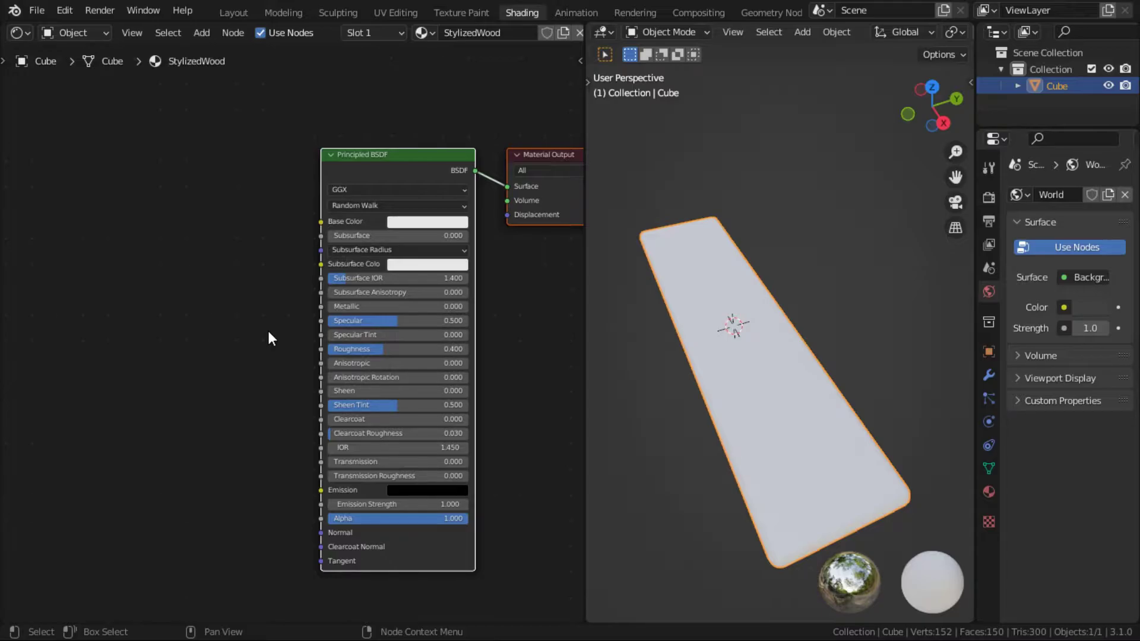
# Add a Musgrave Texture node in front of the Principled BSDF node
pyautogui.moveTo(268, 331); pyautogui.dragTo(315, 327, button='middle')
pyautogui.hotkey('shift', 'a')
pyautogui.click(241, 300)
pyautogui.write('mus')
pyautogui.press('Return')
pyautogui.click(254, 314)
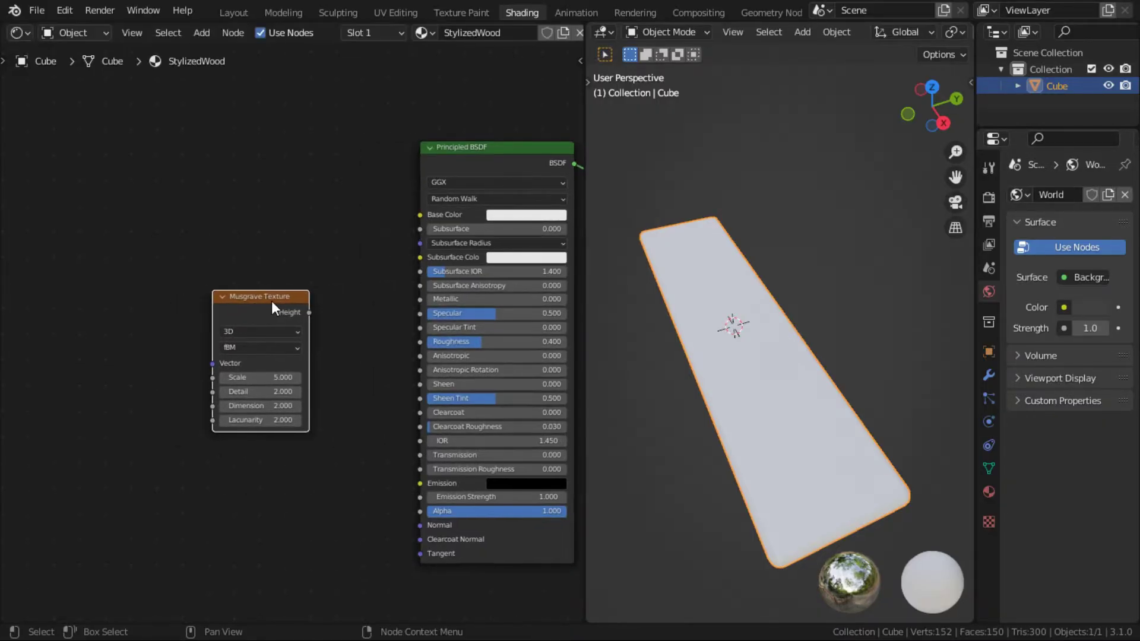
# Preview the Musgrave Texture output directly on the plank in Material Preview shading
pyautogui.keyDown('ctrl'); pyautogui.keyDown('shift'); pyautogui.click(272, 300); pyautogui.keyUp('shift'); pyautogui.keyUp('ctrl')
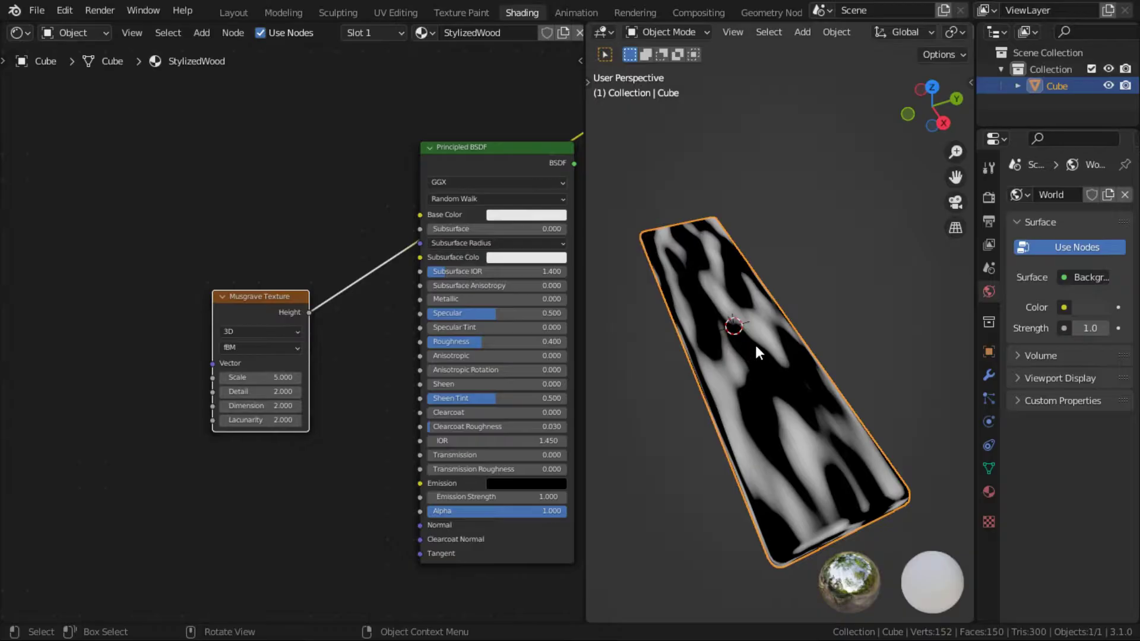
pyautogui.press('z')
pyautogui.click(707, 444)
pyautogui.moveTo(767, 407); pyautogui.dragTo(783, 418, button='middle')
pyautogui.scroll(3, 388, 301)
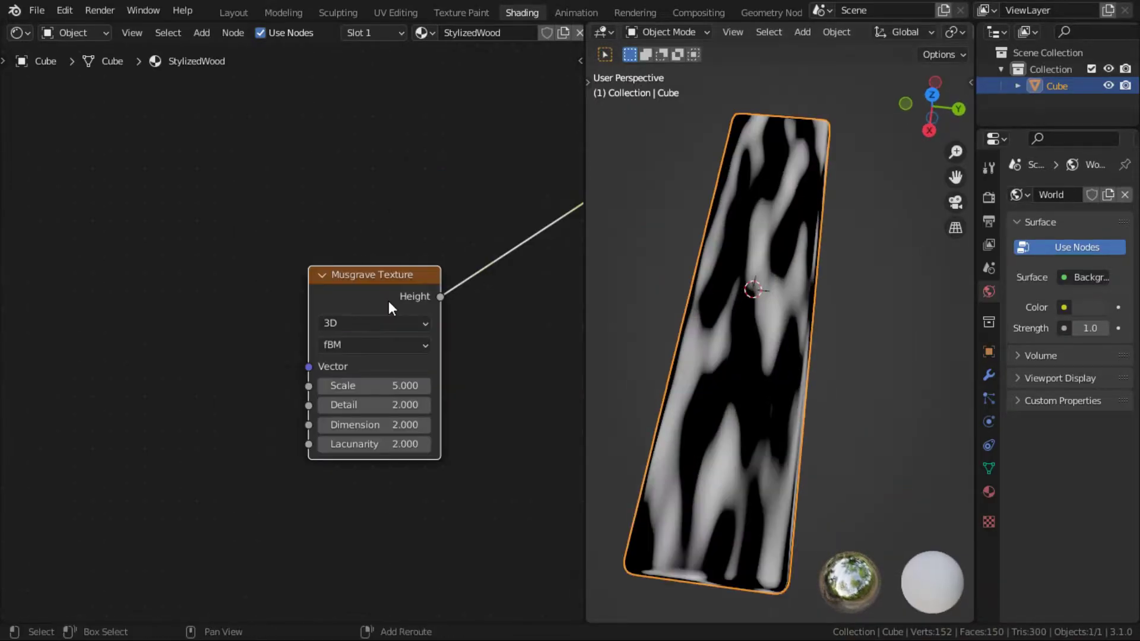
# Duplicate the Musgrave Texture node in front of the original and connect the copy's Height to the original's Vector
pyautogui.hotkey('shift', 'd')
pyautogui.click(214, 302)
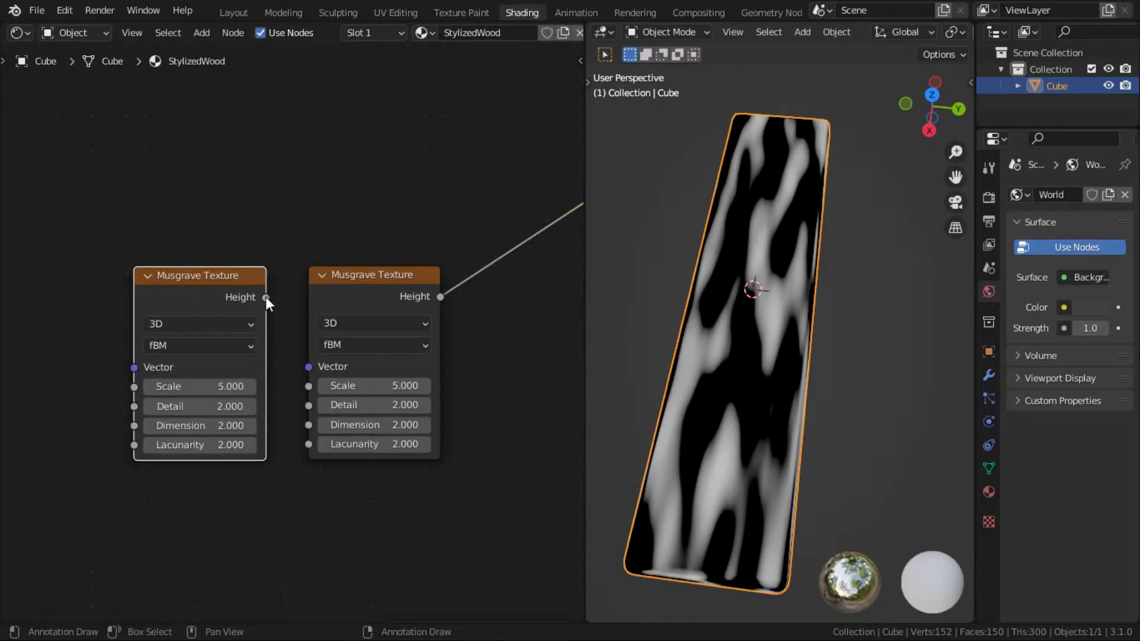
pyautogui.moveTo(266, 297); pyautogui.dragTo(308, 367)
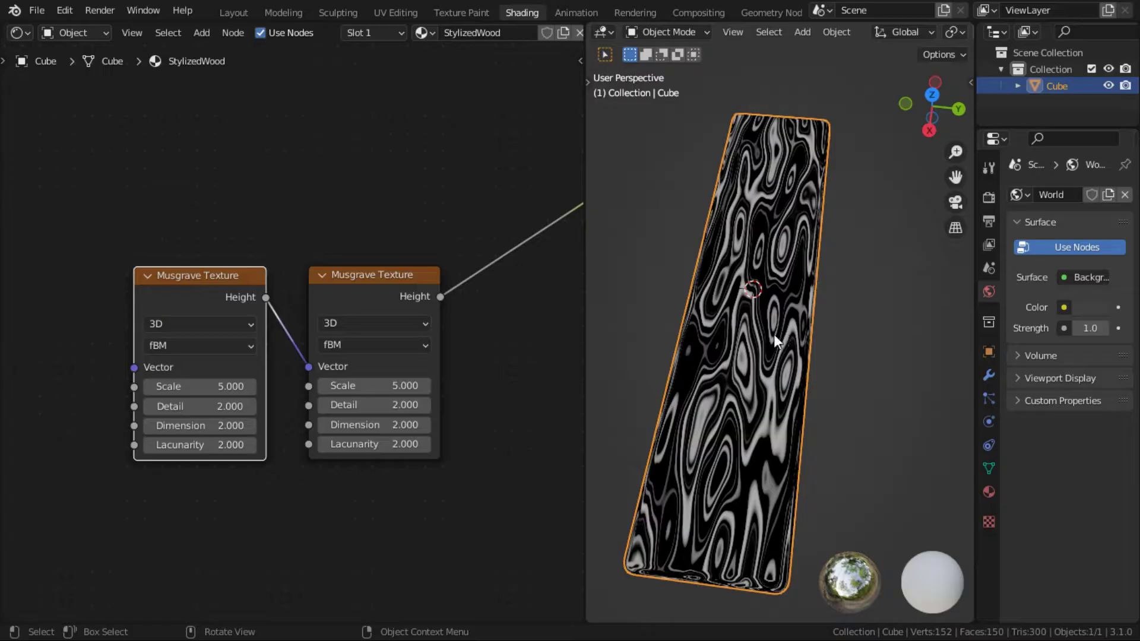
pyautogui.moveTo(301, 333)
pyautogui.keyDown('ctrl'); pyautogui.mouseDown(button='right')
pyautogui.moveTo(287, 364)
pyautogui.moveTo(290, 330)
pyautogui.mouseUp(button='right'); pyautogui.keyUp('ctrl')
pyautogui.moveTo(266, 298); pyautogui.dragTo(311, 363)
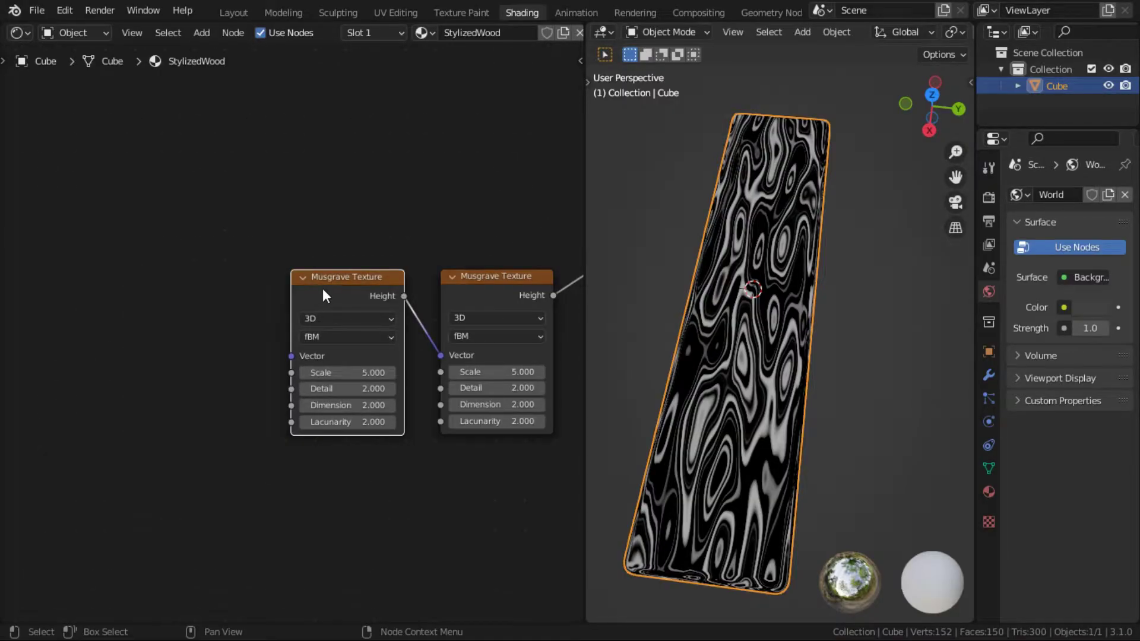
# Add Texture Coordinate and Mapping nodes to the first Musgrave Texture, and feed the Object coordinates into the Mapping vector
pyautogui.hotkey('ctrl', 't')
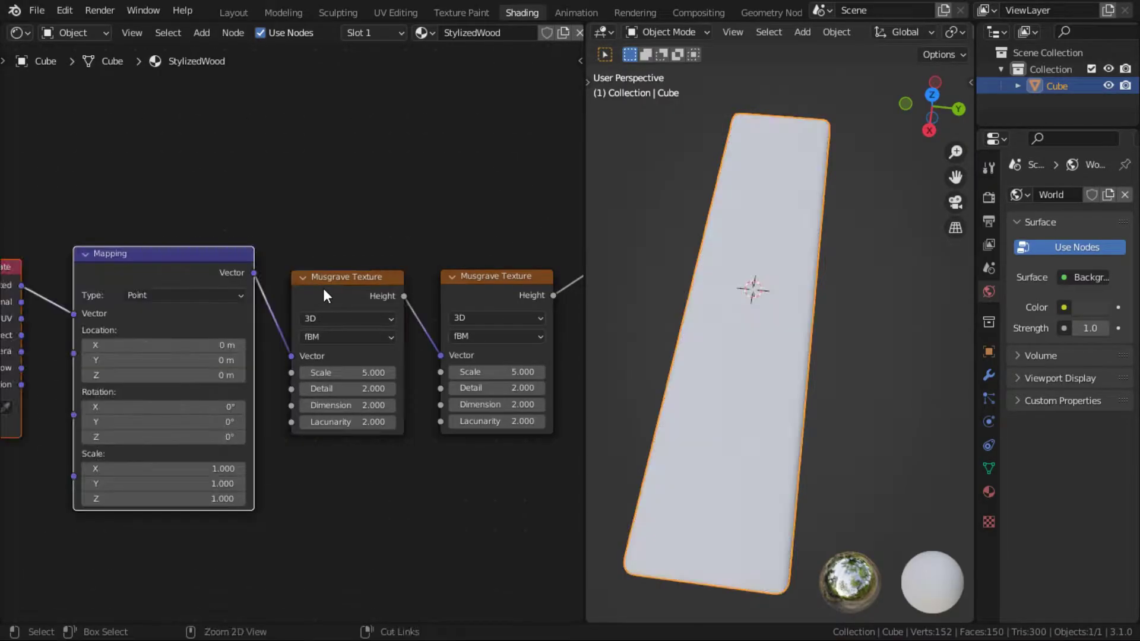
pyautogui.moveTo(285, 301); pyautogui.dragTo(462, 272, button='middle')
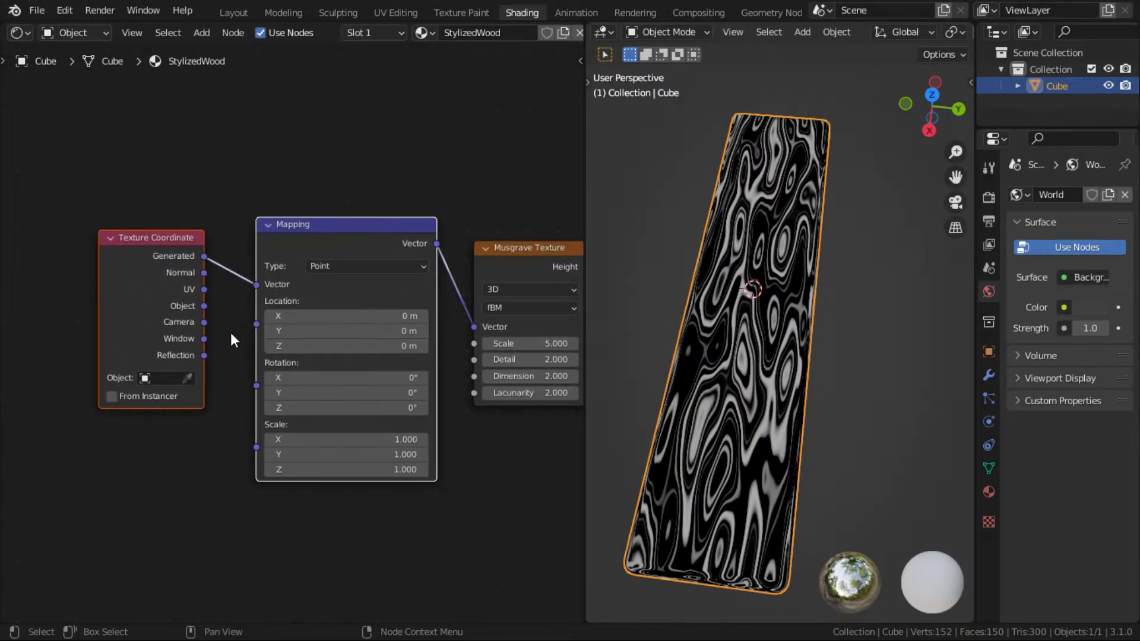
pyautogui.scroll(1, 225, 304)
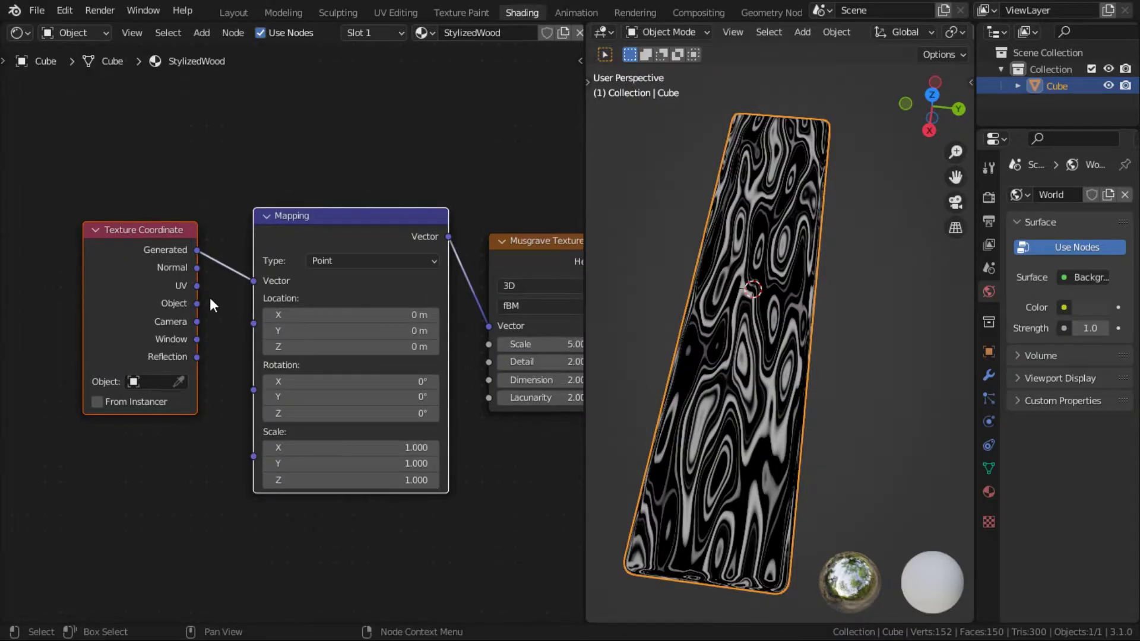
pyautogui.moveTo(199, 304); pyautogui.dragTo(249, 281)
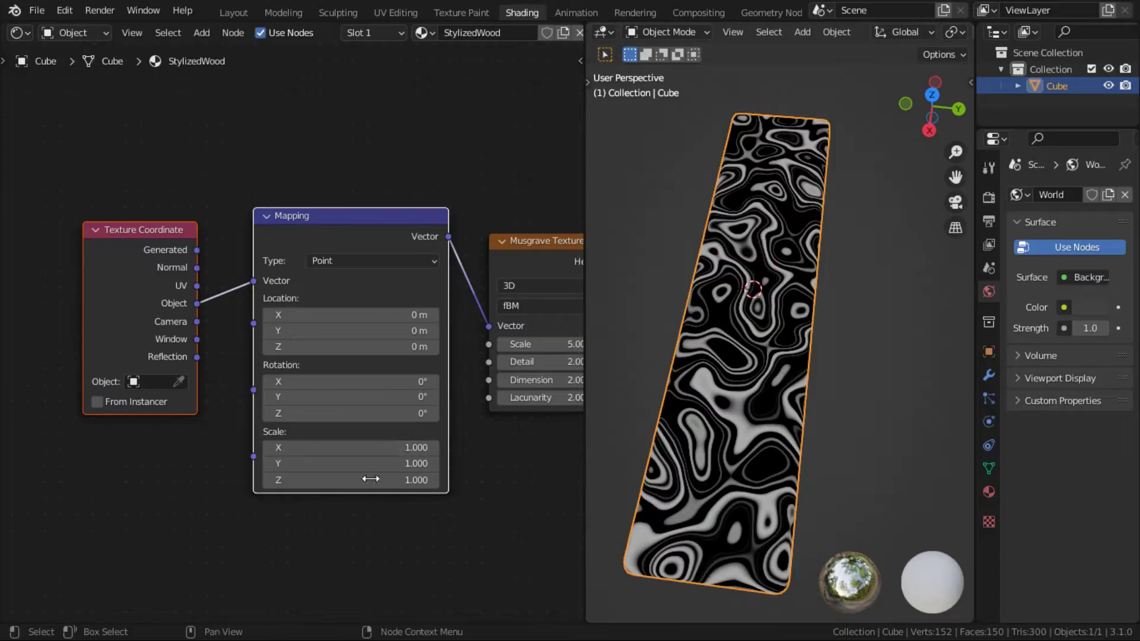
# Set the Mapping node's X scale to 0.100 so the pattern stretches along the plank
pyautogui.moveTo(847, 423); pyautogui.dragTo(665, 396, button='middle')
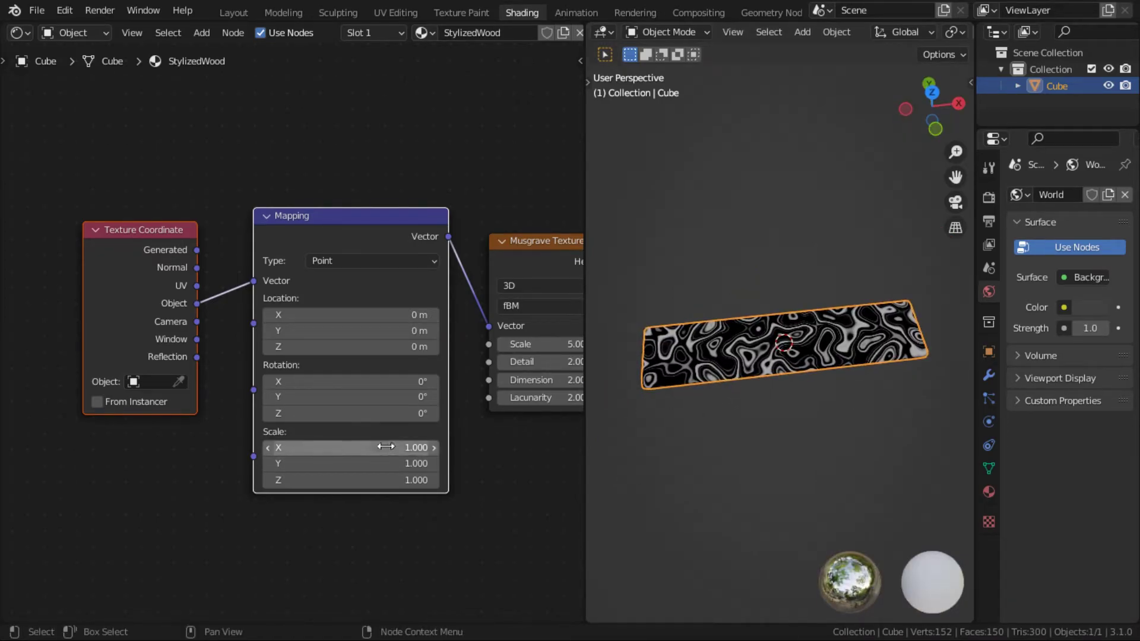
pyautogui.keyDown('shift'); pyautogui.moveTo(386, 446); pyautogui.dragTo(323, 446); pyautogui.keyUp('shift')
pyautogui.scroll(5, 428, 456)
pyautogui.moveTo(436, 465); pyautogui.dragTo(390, 403, button='middle')
pyautogui.hotkey('ctrl', 'z')
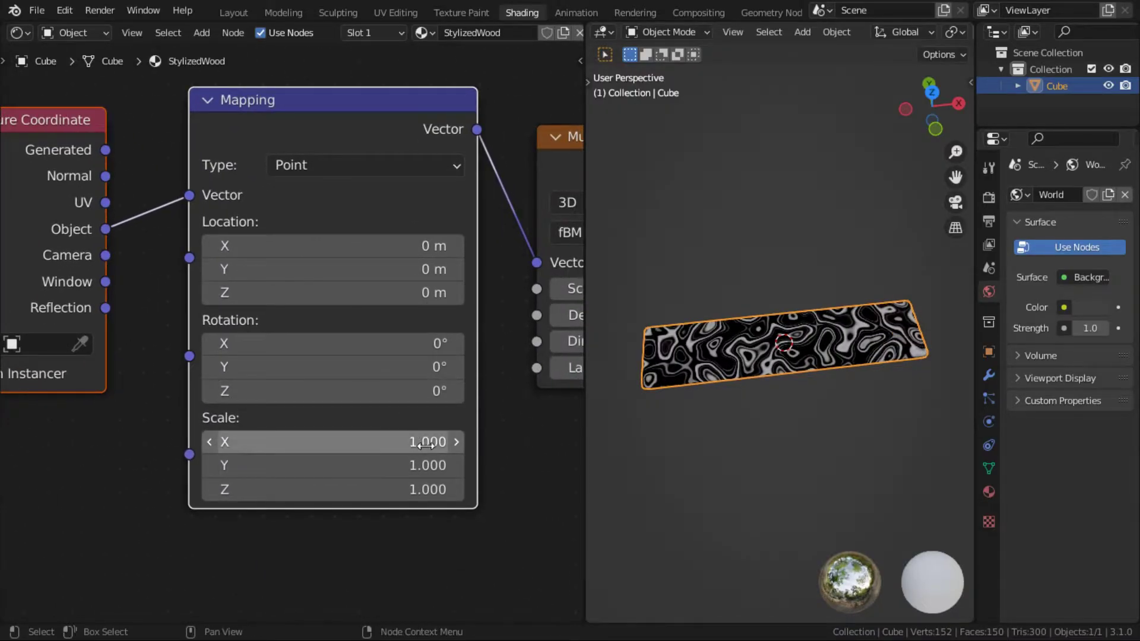
pyautogui.moveTo(426, 444); pyautogui.dragTo(316, 444)
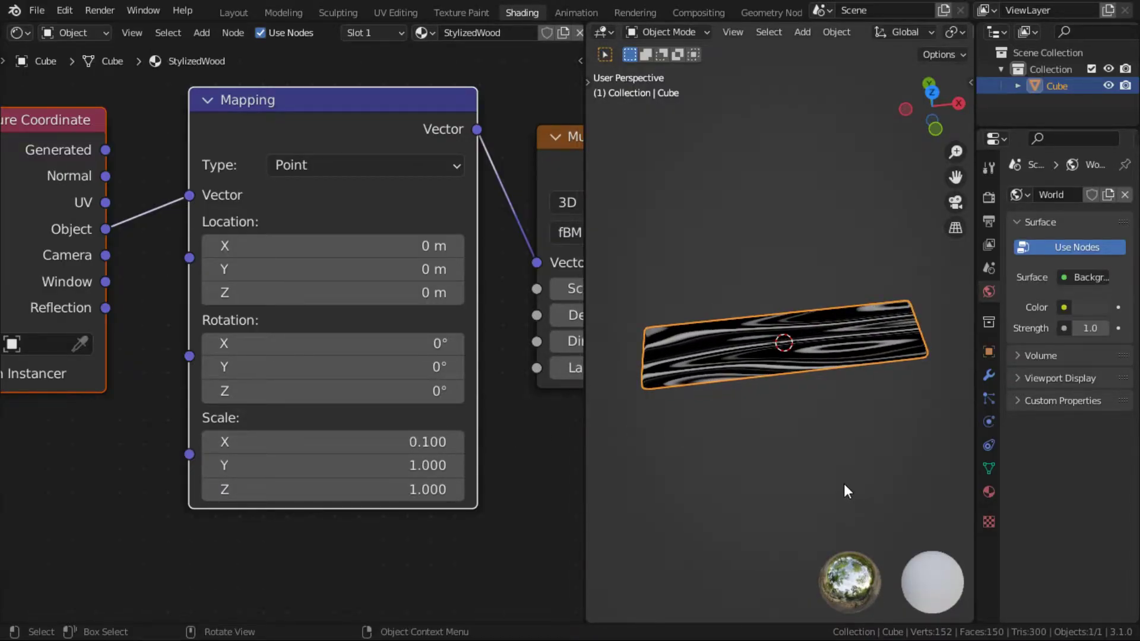
pyautogui.moveTo(786, 452); pyautogui.dragTo(747, 429, button='middle')
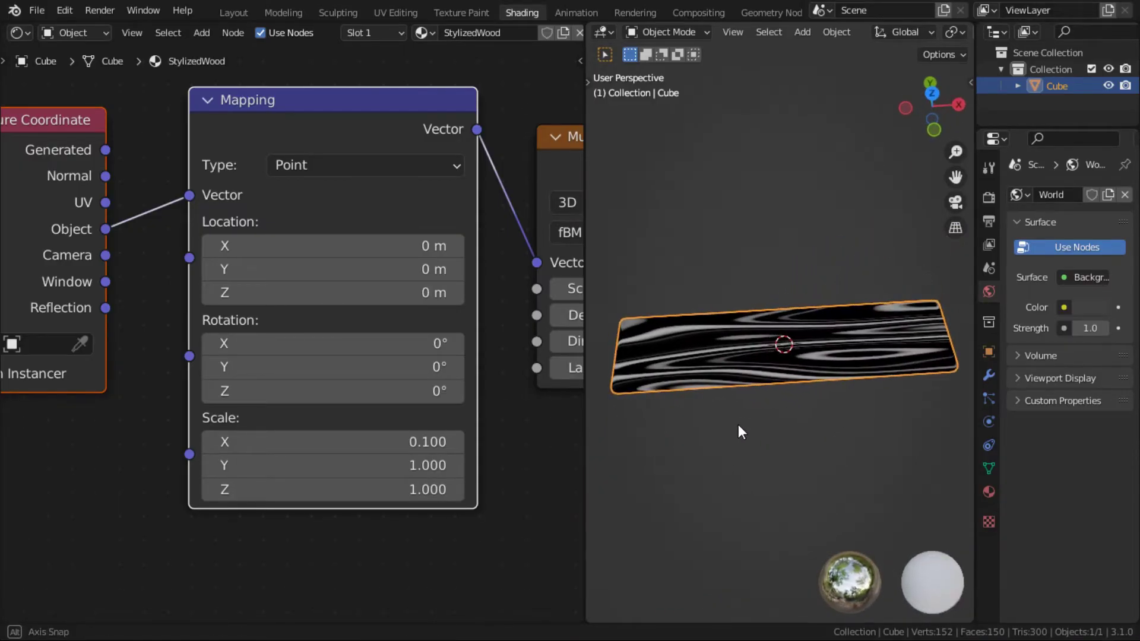
# Move the Musgrave Texture, Mapping and Texture Coordinate nodes farther from the Principled BSDF to make room
pyautogui.scroll(-3, 522, 419)
pyautogui.moveTo(522, 419); pyautogui.dragTo(386, 424, button='middle')
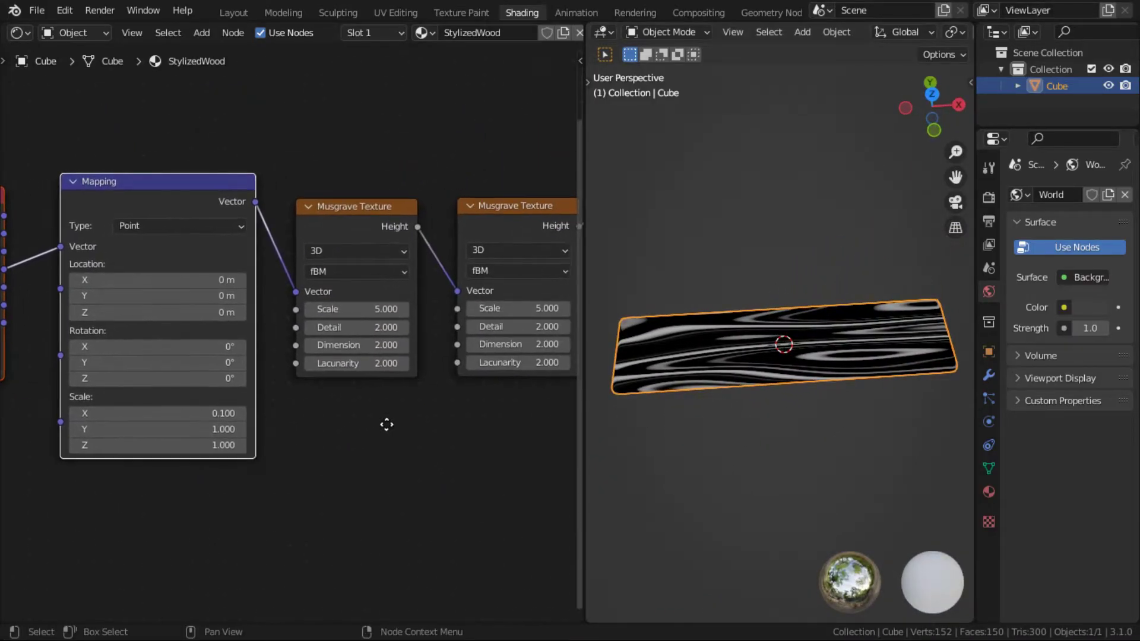
pyautogui.scroll(-3, 403, 408)
pyautogui.moveTo(26, 236); pyautogui.dragTo(462, 401)
pyautogui.moveTo(399, 272); pyautogui.dragTo(315, 259)
pyautogui.moveTo(406, 292); pyautogui.dragTo(322, 258, button='middle')
# Add a ColorRamp node after the second Musgrave Texture and connect that texture's Height to its Fac
pyautogui.scroll(4, 382, 319)
pyautogui.hotkey('shift', 'a')
pyautogui.click(366, 256)
pyautogui.write('col')
pyautogui.press('Return')
pyautogui.click(337, 306)
pyautogui.scroll(1, 273, 226)
pyautogui.moveTo(280, 211); pyautogui.dragTo(298, 403)
pyautogui.moveTo(423, 363); pyautogui.dragTo(297, 348, button='middle')
pyautogui.moveTo(240, 284); pyautogui.dragTo(279, 290)
# Add a Bump node beside the ColorRamp and feed the ramp's Color into the Bump Height
pyautogui.moveTo(260, 364); pyautogui.dragTo(250, 339, button='middle')
pyautogui.scroll(-3, 356, 326)
pyautogui.hotkey('shift', 'a')
pyautogui.click(425, 313)
pyautogui.write('bum')
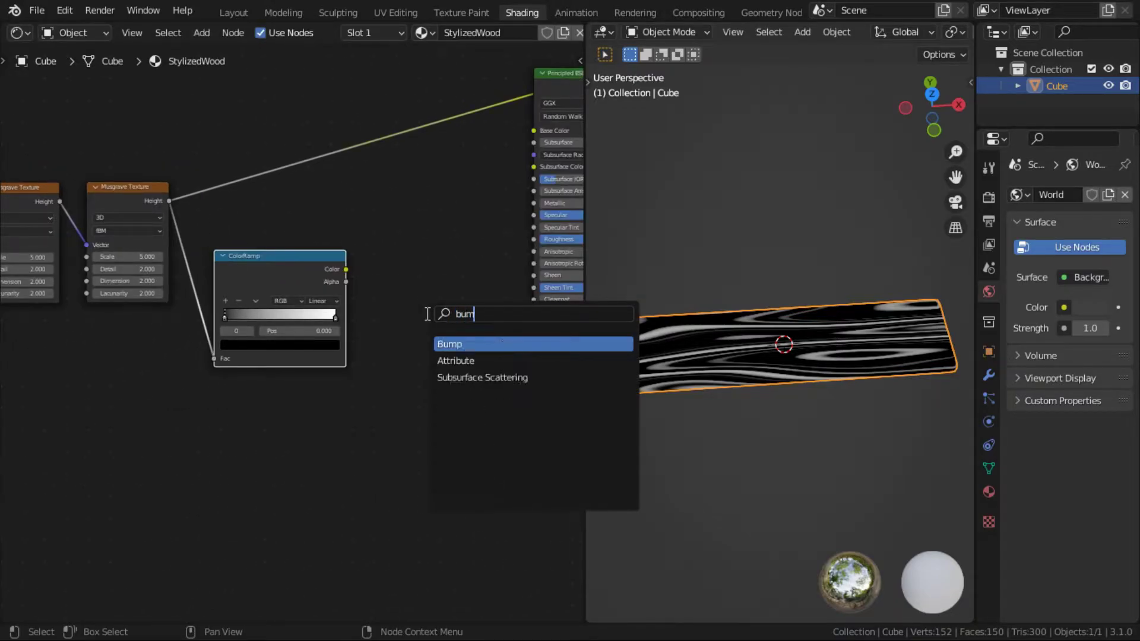
pyautogui.click(483, 340)
pyautogui.click(470, 339)
pyautogui.scroll(2, 411, 358)
pyautogui.moveTo(314, 226); pyautogui.dragTo(368, 389)
# Preview the Principled BSDF on the plank and set its Base Color to brown
pyautogui.moveTo(496, 373); pyautogui.dragTo(378, 469, button='middle')
pyautogui.scroll(-2, 412, 301)
pyautogui.moveTo(521, 96); pyautogui.dragTo(478, 140, button='middle')
pyautogui.keyDown('ctrl'); pyautogui.keyDown('shift'); pyautogui.click(478, 138); pyautogui.keyUp('shift'); pyautogui.keyUp('ctrl')
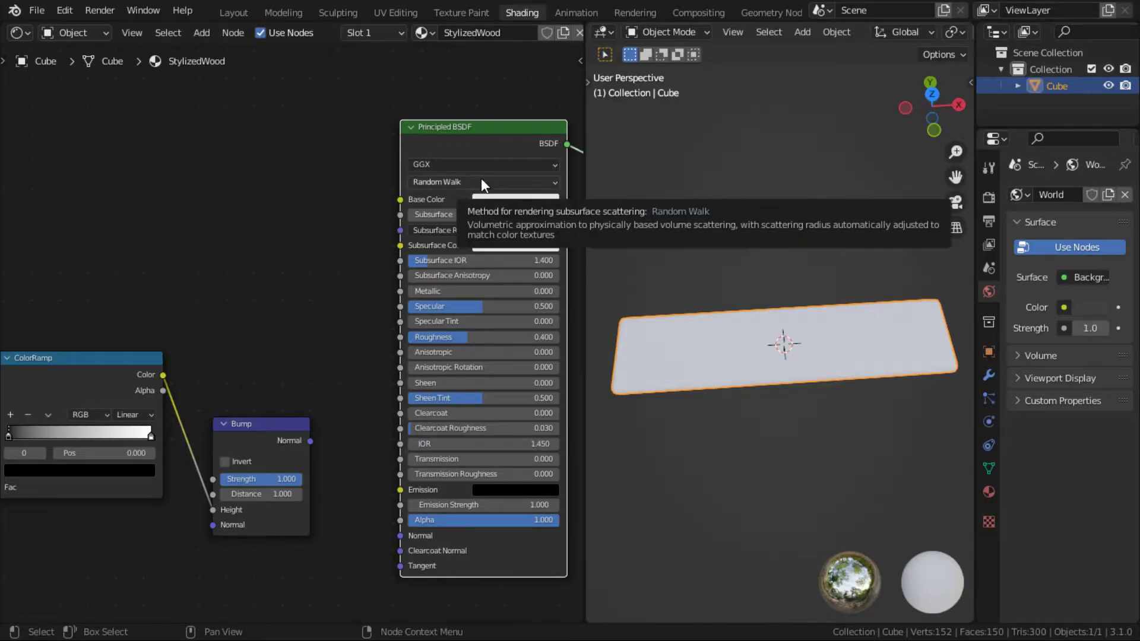
pyautogui.click(482, 198)
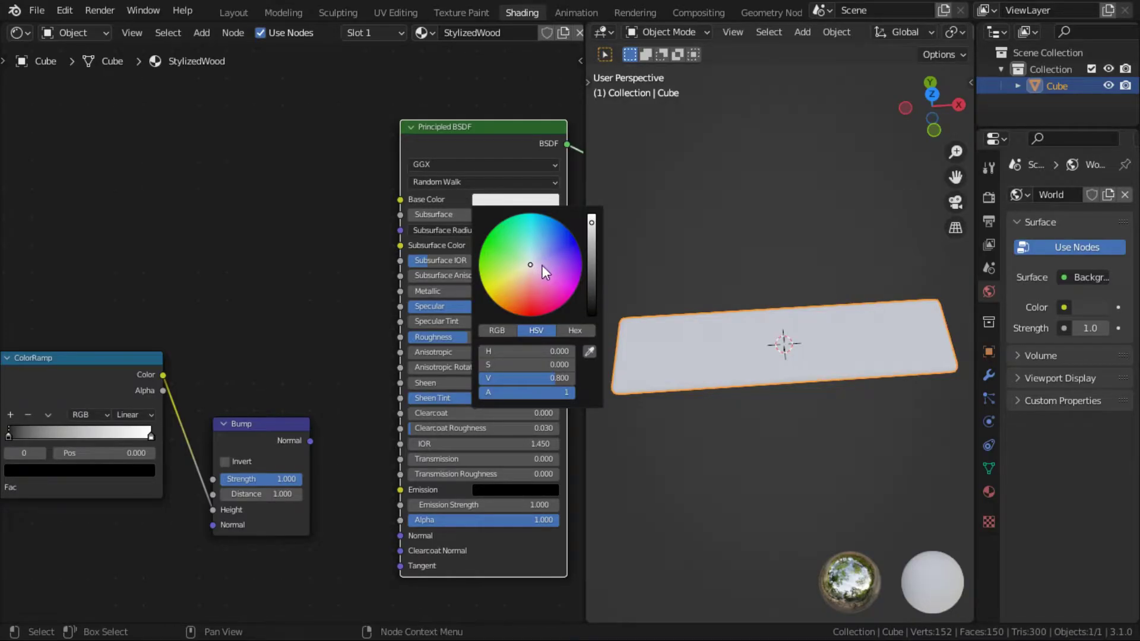
pyautogui.moveTo(530, 266); pyautogui.dragTo(519, 288)
# Connect the Bump node's Normal output to the Principled BSDF Normal input and inspect the relief on the plank
pyautogui.scroll(2, 224, 280)
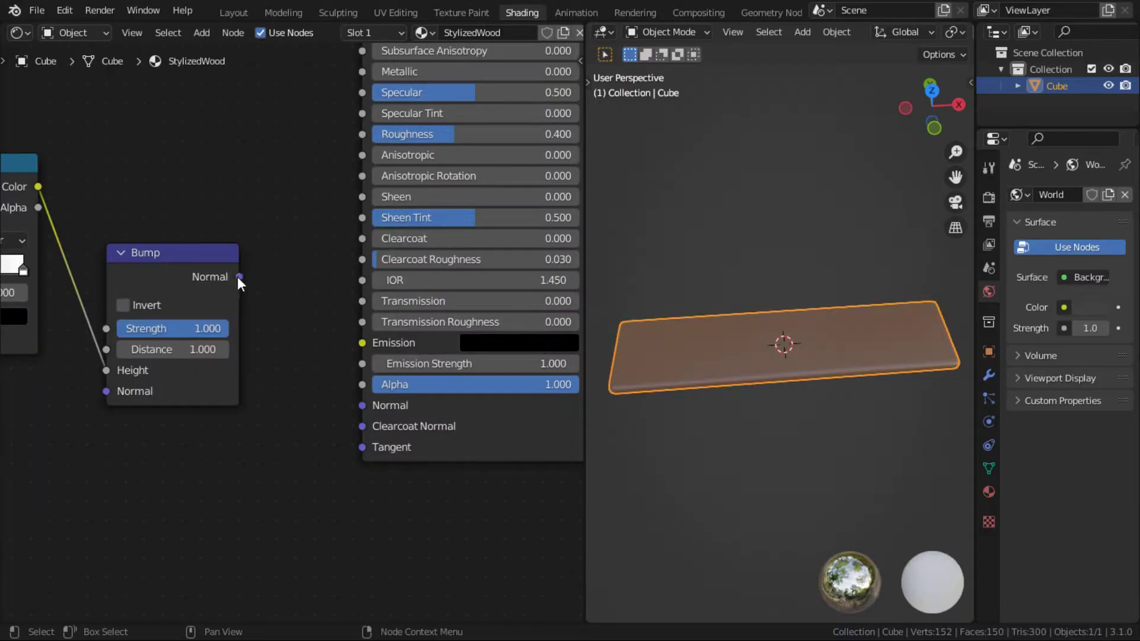
pyautogui.moveTo(255, 277); pyautogui.dragTo(362, 405)
pyautogui.moveTo(826, 329)
pyautogui.mouseDown(button='middle')
pyautogui.moveTo(890, 319)
pyautogui.moveTo(856, 312)
pyautogui.moveTo(857, 375)
pyautogui.moveTo(893, 258)
pyautogui.moveTo(863, 279)
pyautogui.moveTo(864, 259)
pyautogui.moveTo(809, 326)
pyautogui.mouseUp(button='middle')
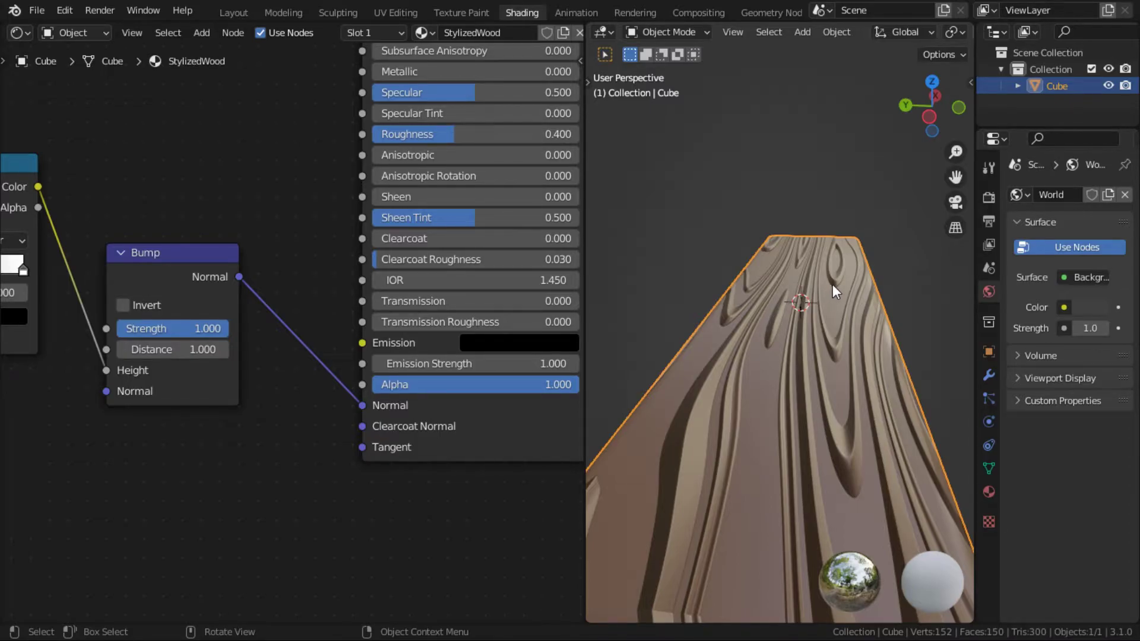
pyautogui.moveTo(832, 284); pyautogui.dragTo(831, 339, button='middle')
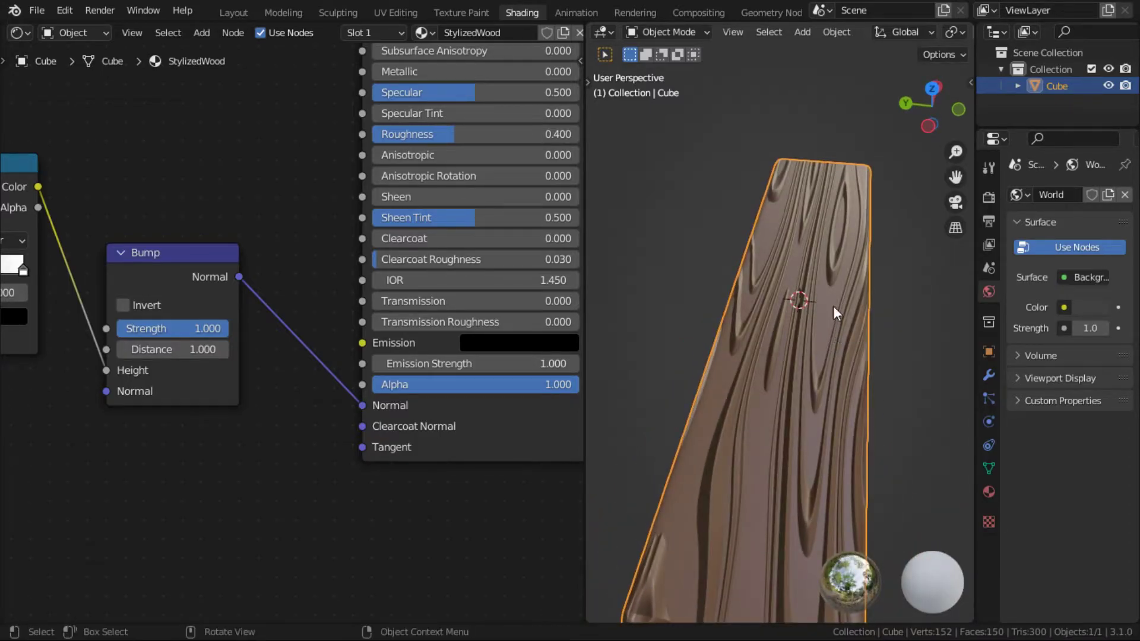
# Turn on Invert for the Bump node, comparing the plank's relief with and without it
pyautogui.moveTo(198, 389); pyautogui.dragTo(351, 417, button='middle')
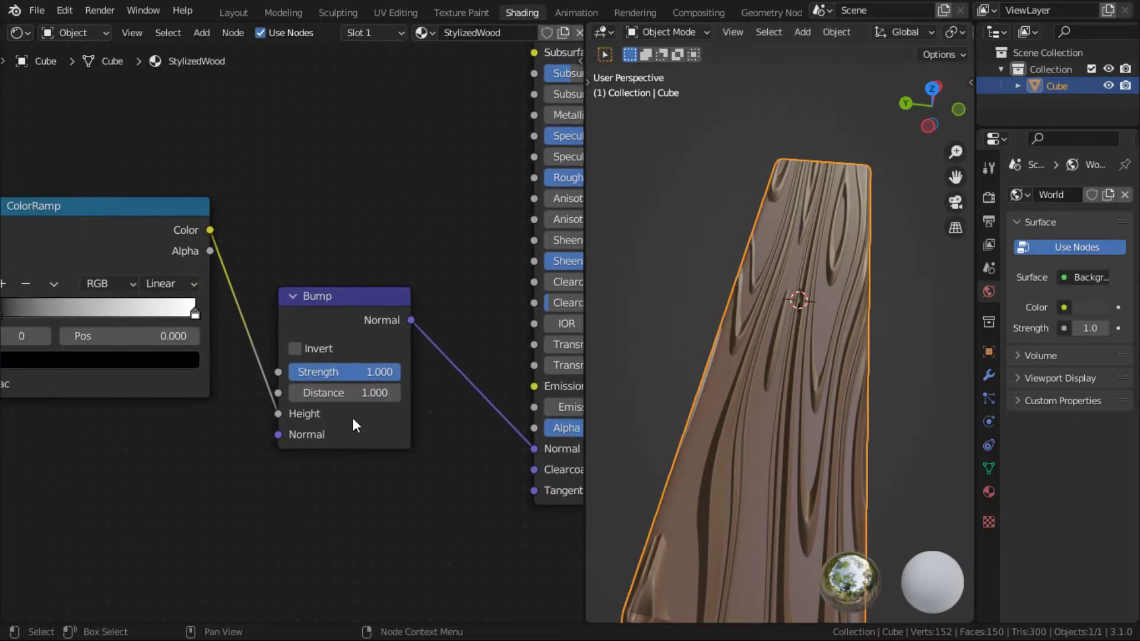
pyautogui.scroll(2, 352, 417)
pyautogui.click(301, 359)
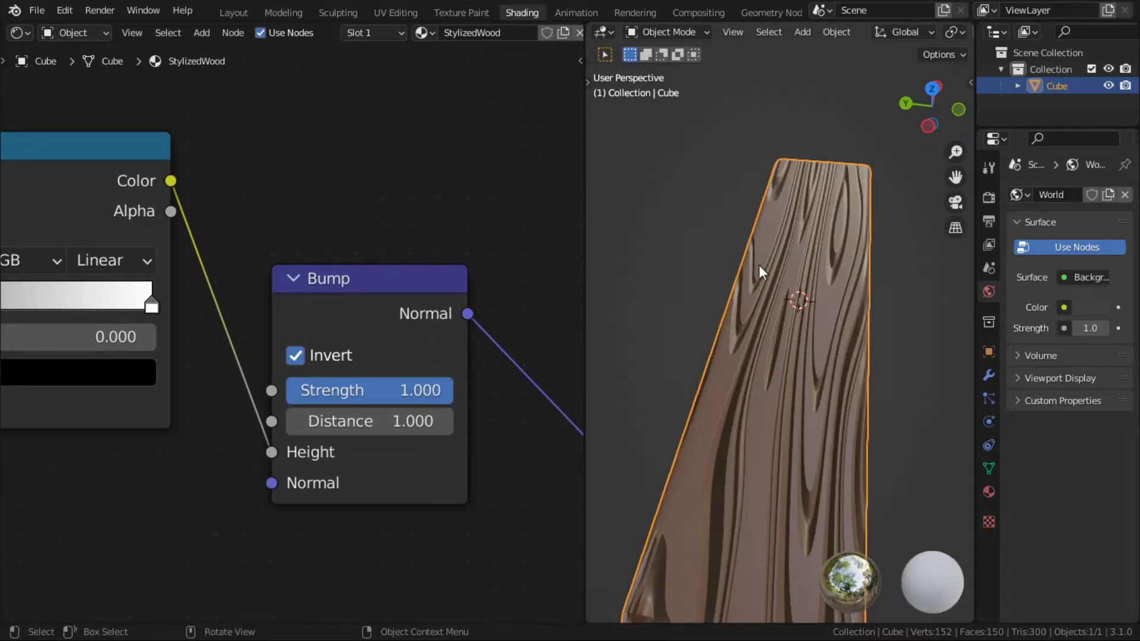
pyautogui.click(297, 357)
pyautogui.click(297, 353)
pyautogui.moveTo(831, 178); pyautogui.dragTo(831, 279, button='middle')
pyautogui.scroll(3, 835, 236)
pyautogui.scroll(-2, 808, 233)
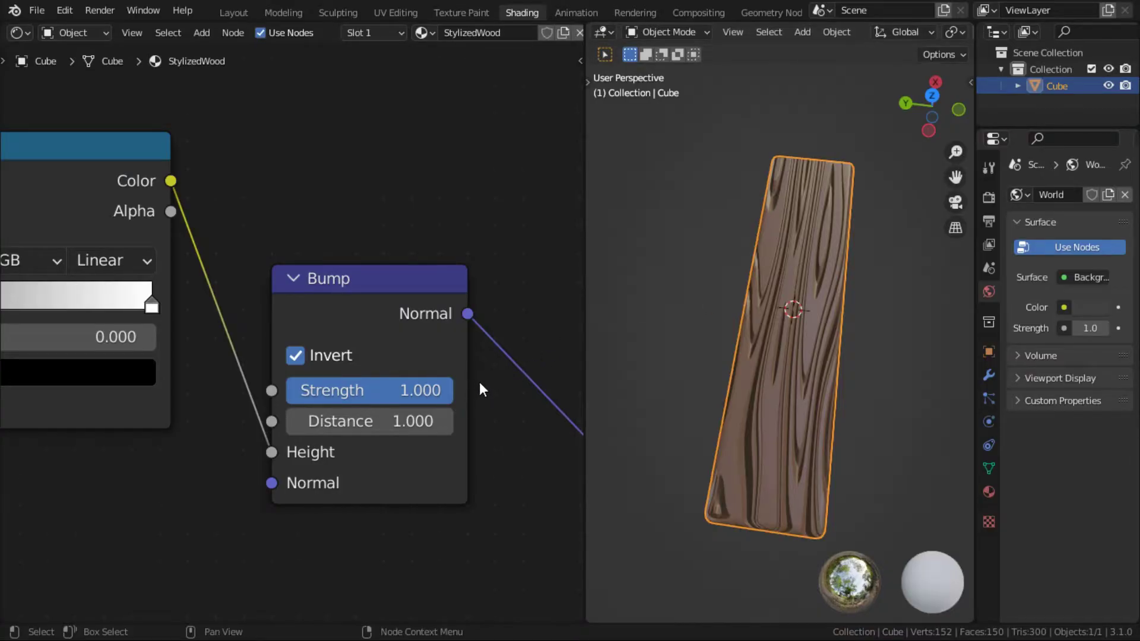
# Reduce the Bump node's Strength to 0.325
pyautogui.moveTo(450, 391); pyautogui.dragTo(345, 387)
pyautogui.moveTo(888, 383); pyautogui.dragTo(774, 379, button='middle')
pyautogui.scroll(-1, 303, 318)
# Add a second ColorRamp node above the existing one
pyautogui.scroll(-4, 303, 317)
pyautogui.moveTo(169, 330); pyautogui.dragTo(403, 440, button='middle')
pyautogui.scroll(-4, 356, 374)
pyautogui.scroll(-3, 396, 415)
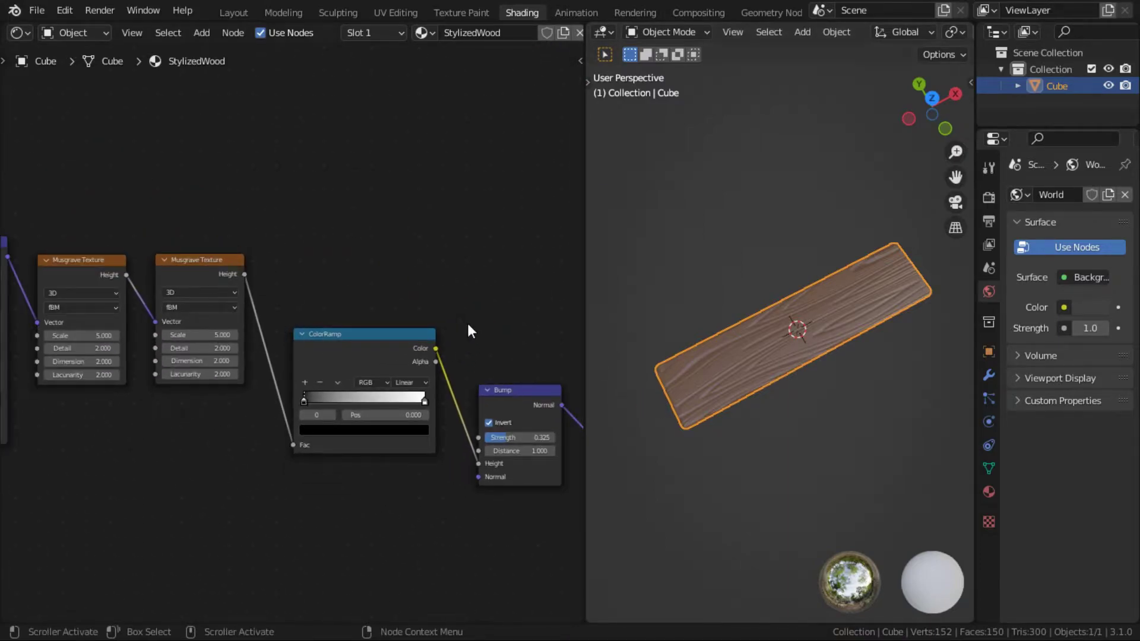
pyautogui.moveTo(391, 283); pyautogui.dragTo(388, 346, button='middle')
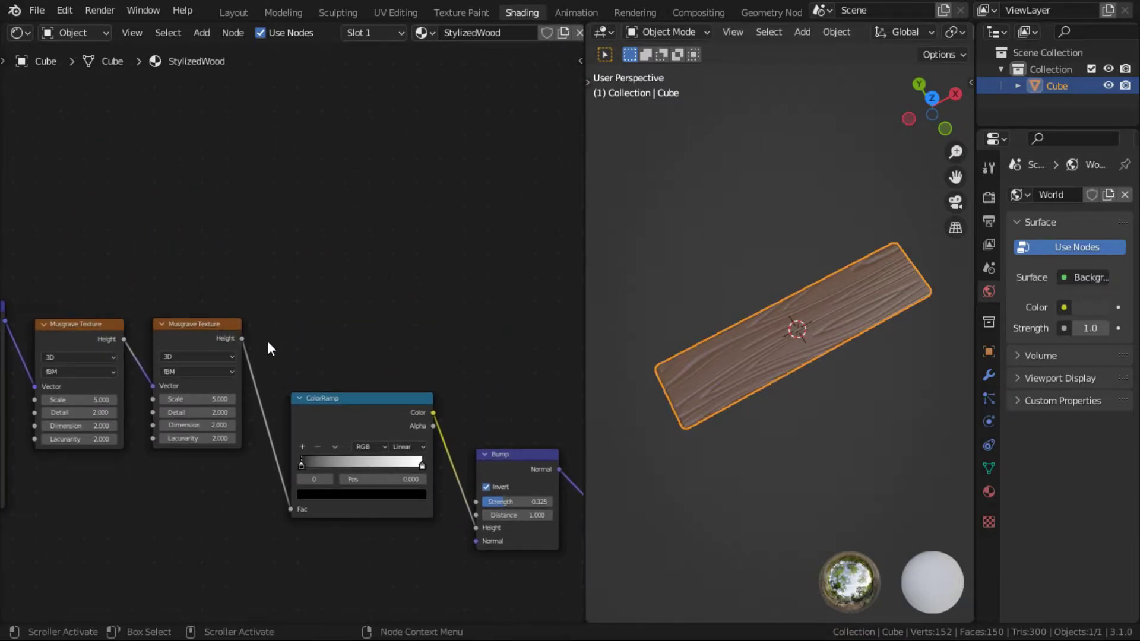
pyautogui.hotkey('shift', 'a')
pyautogui.click(348, 279)
pyautogui.write('colo')
pyautogui.click(390, 307)
pyautogui.click(330, 230)
# Connect the second Musgrave Texture's Height to the new ColorRamp's Fac and preview that ramp on the plank
pyautogui.moveTo(225, 266); pyautogui.dragTo(374, 230, button='middle')
pyautogui.moveTo(185, 219); pyautogui.dragTo(395, 456)
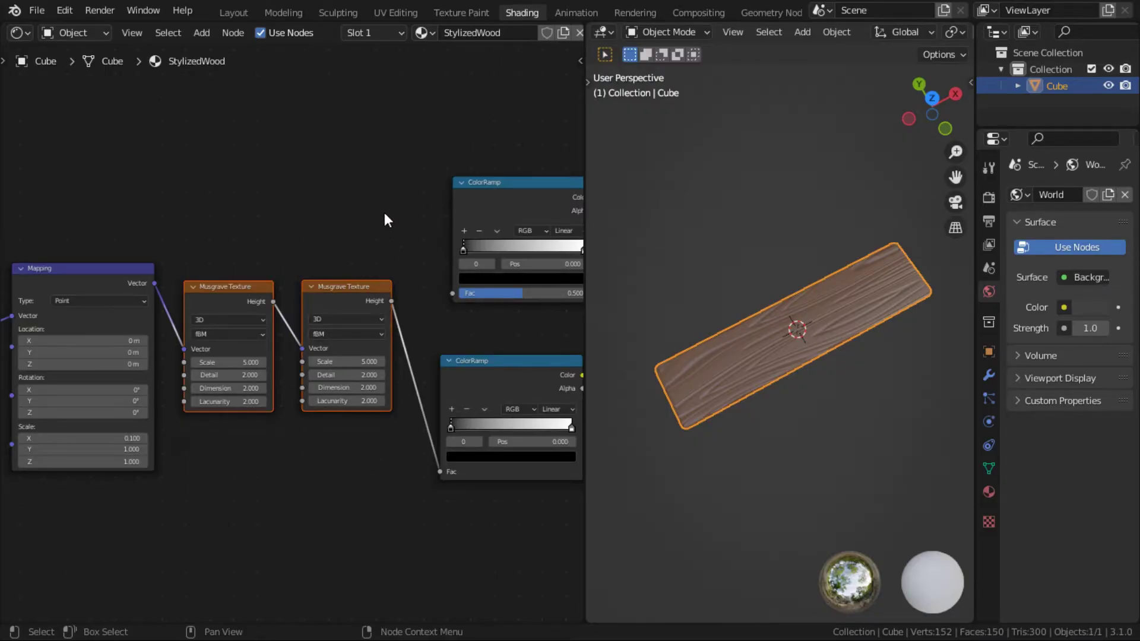
pyautogui.moveTo(384, 217); pyautogui.dragTo(285, 255, button='middle')
pyautogui.moveTo(302, 343); pyautogui.dragTo(364, 336)
pyautogui.moveTo(414, 240); pyautogui.dragTo(415, 175)
pyautogui.scroll(1, 334, 224)
pyautogui.keyDown('ctrl'); pyautogui.keyDown('shift'); pyautogui.click(334, 223); pyautogui.keyUp('shift'); pyautogui.keyUp('ctrl')
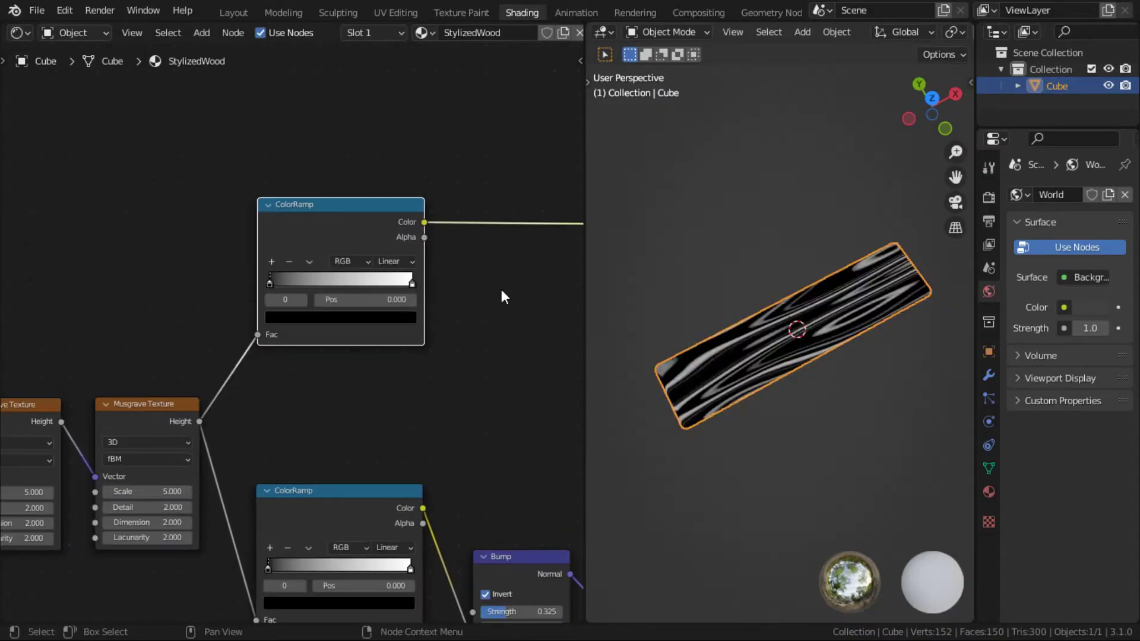
# Recolour the black stop of the new ColorRamp to brown with hue 0.075, saturation 0.569 and value 0.106
pyautogui.scroll(3, 493, 304)
pyautogui.click(415, 356)
pyautogui.moveTo(428, 349); pyautogui.dragTo(396, 393, button='middle')
pyautogui.click(372, 398)
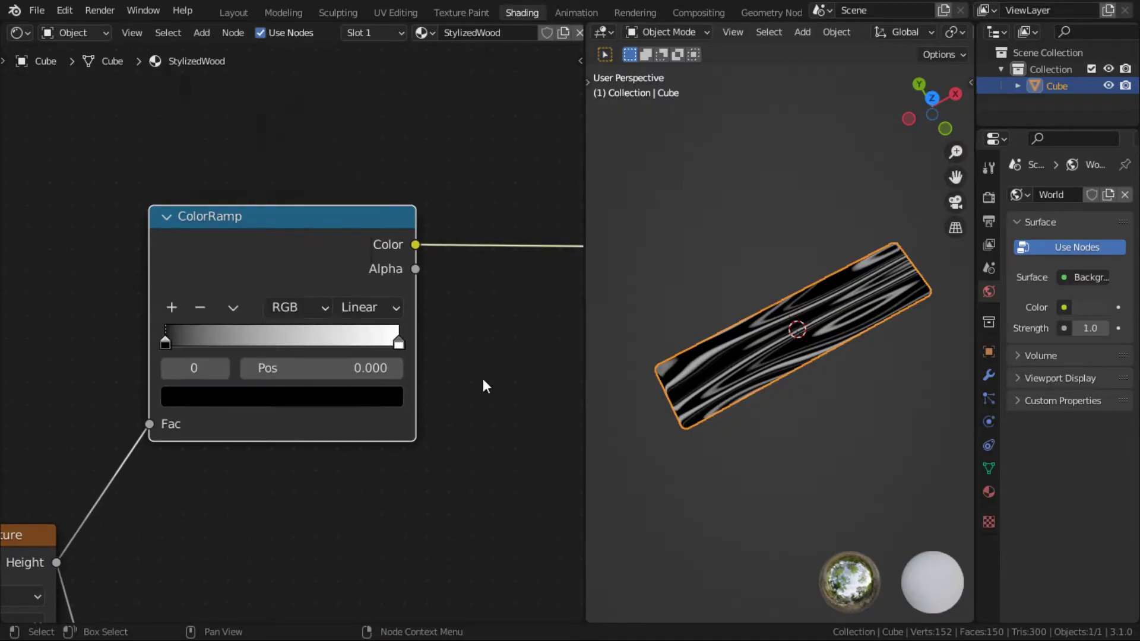
pyautogui.moveTo(170, 344)
pyautogui.mouseDown()
pyautogui.moveTo(253, 343)
pyautogui.moveTo(166, 347)
pyautogui.mouseUp()
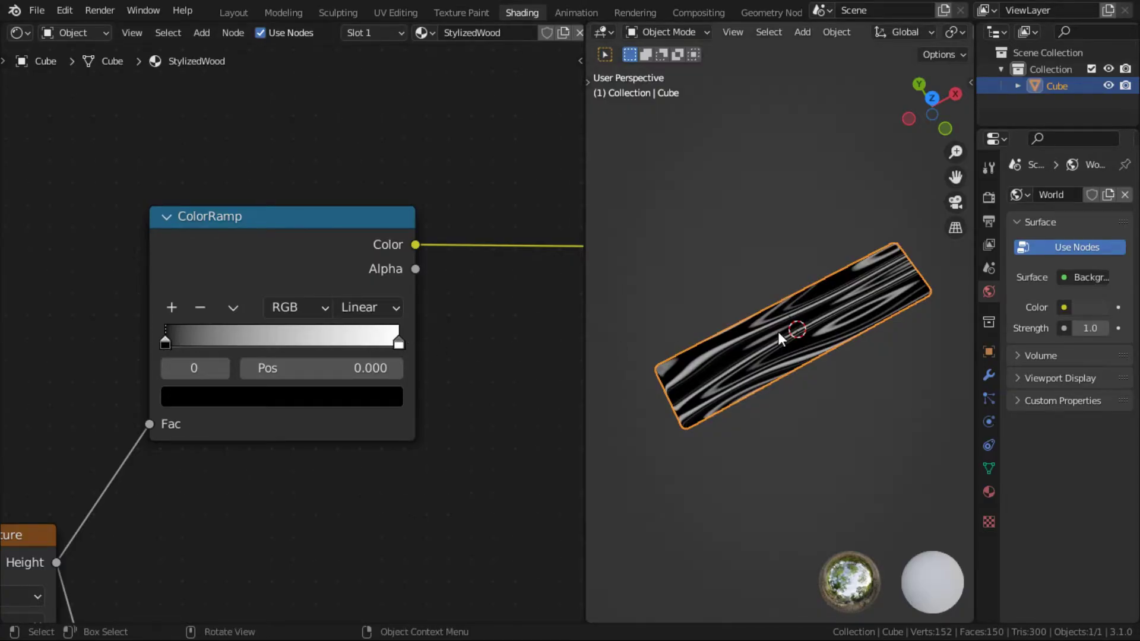
pyautogui.scroll(2, 772, 341)
pyautogui.scroll(-1, 347, 389)
pyautogui.click(347, 389)
pyautogui.moveTo(348, 247); pyautogui.dragTo(243, 195)
pyautogui.moveTo(346, 202); pyautogui.dragTo(348, 195)
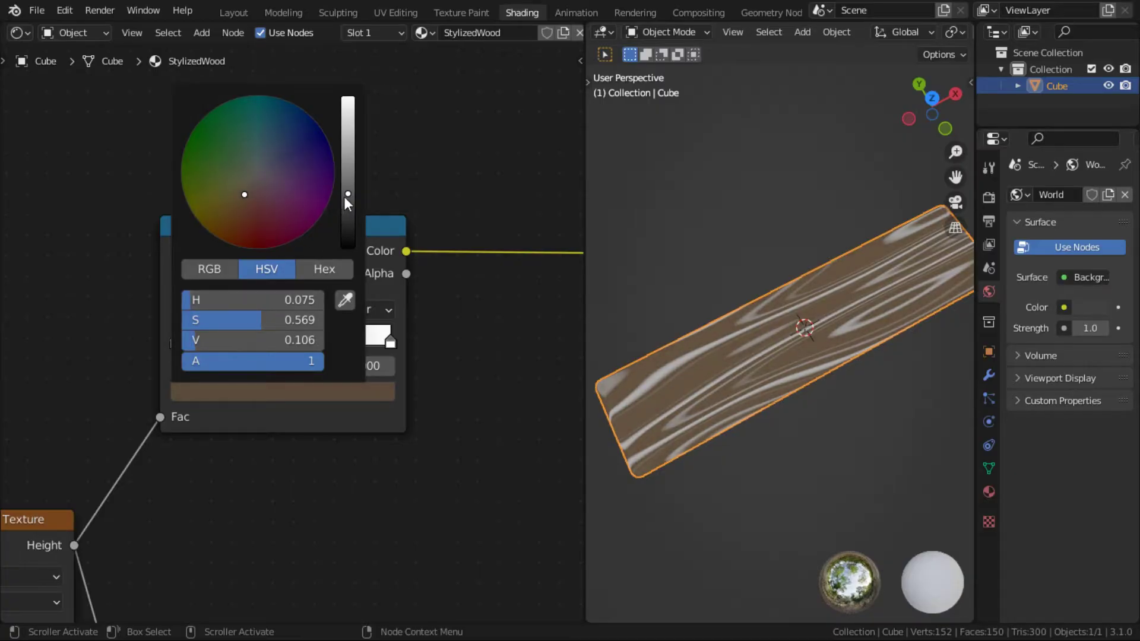
# Lower the saturation of the first stop's brown to about 0.48
pyautogui.moveTo(258, 318); pyautogui.dragTo(232, 319)
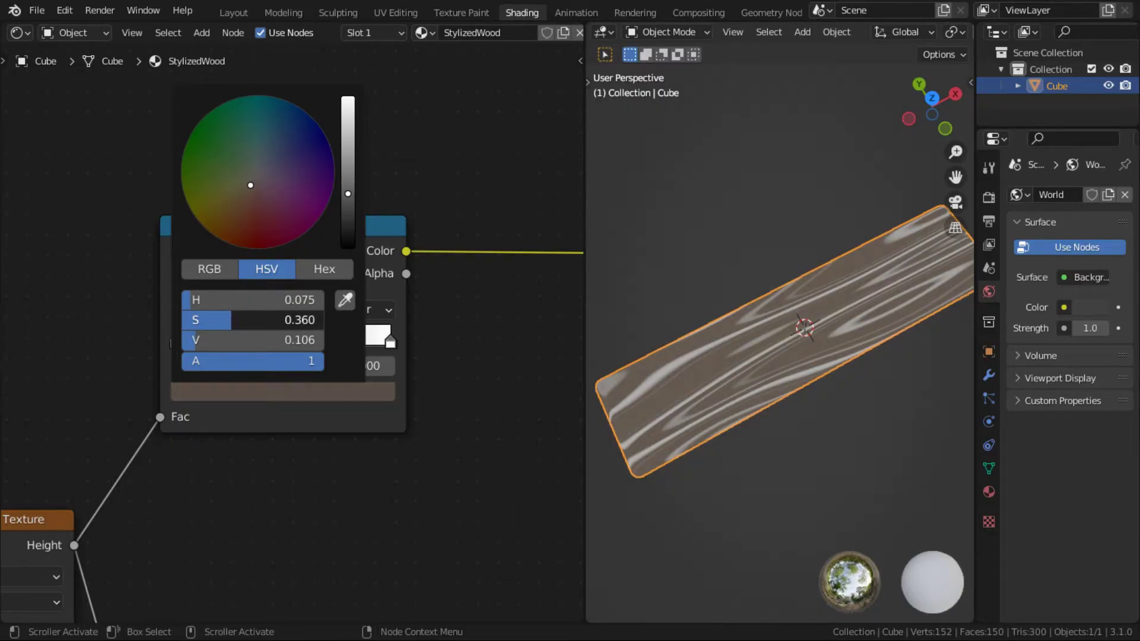
pyautogui.moveTo(233, 318); pyautogui.dragTo(254, 320)
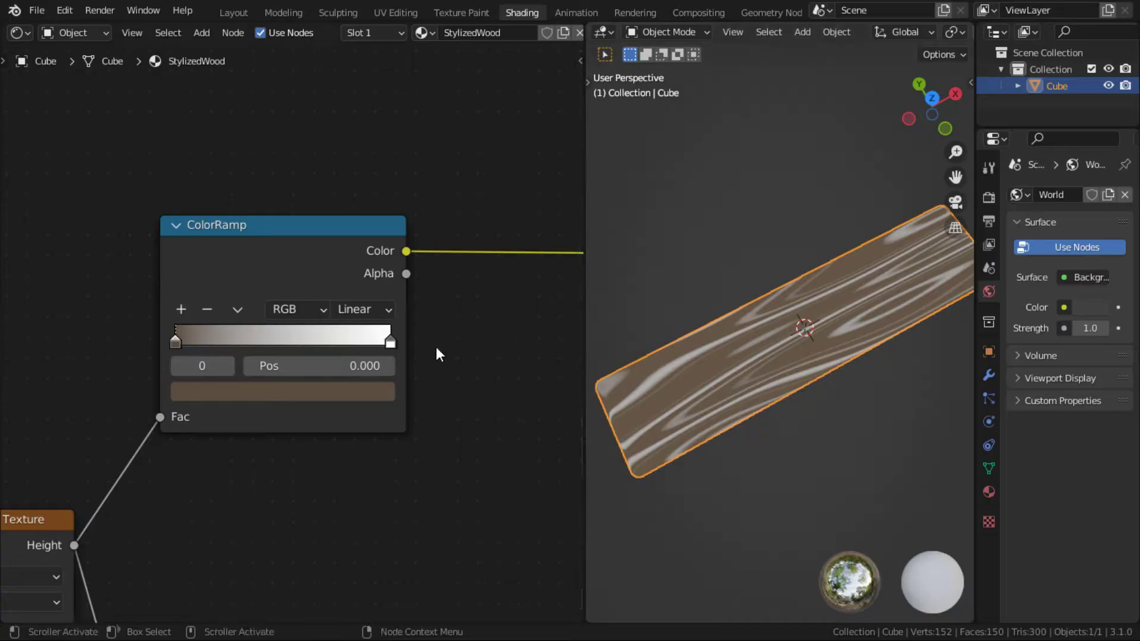
pyautogui.click(212, 391)
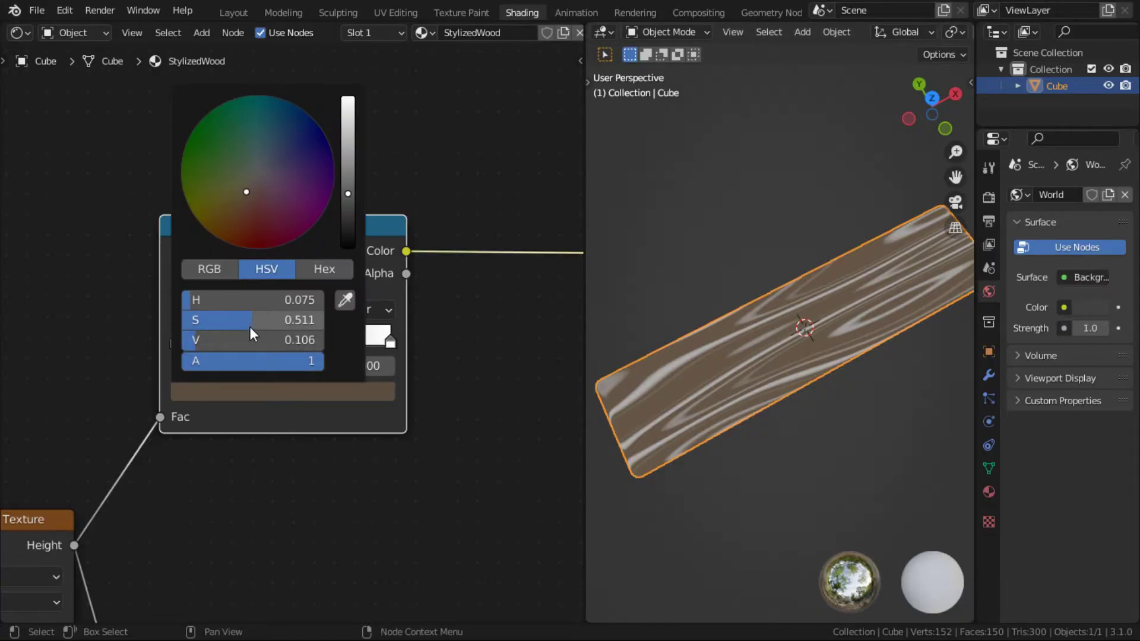
pyautogui.moveTo(251, 324)
pyautogui.mouseDown()
pyautogui.moveTo(231, 324)
pyautogui.moveTo(248, 319)
pyautogui.mouseUp()
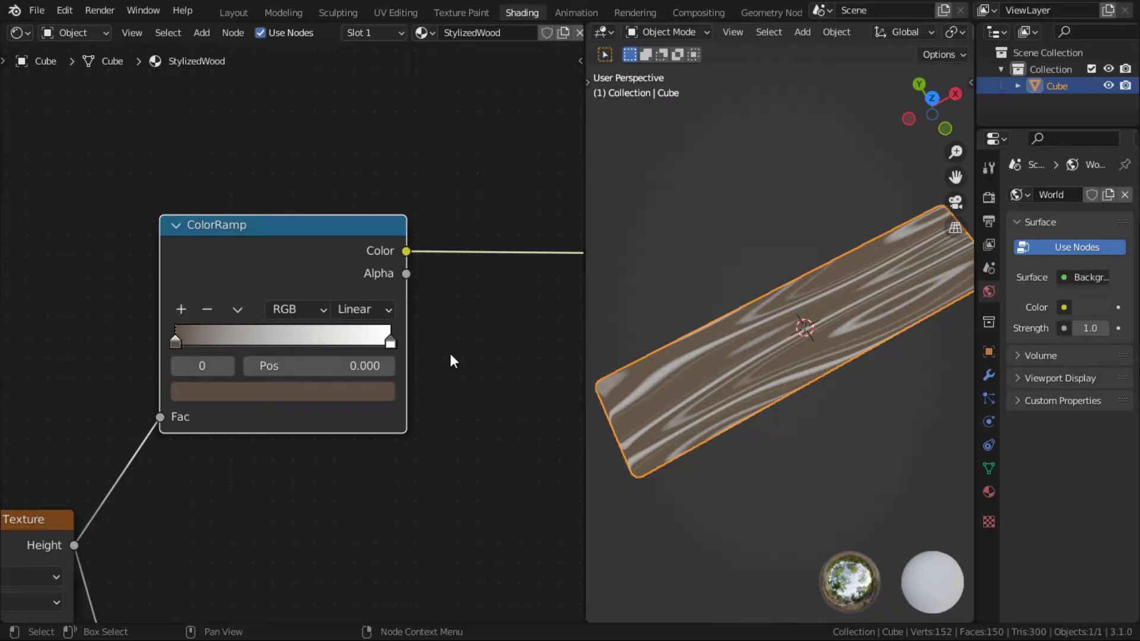
# Copy the first stop's brown onto the white end stop by sampling it with the eyedropper
pyautogui.click(390, 341)
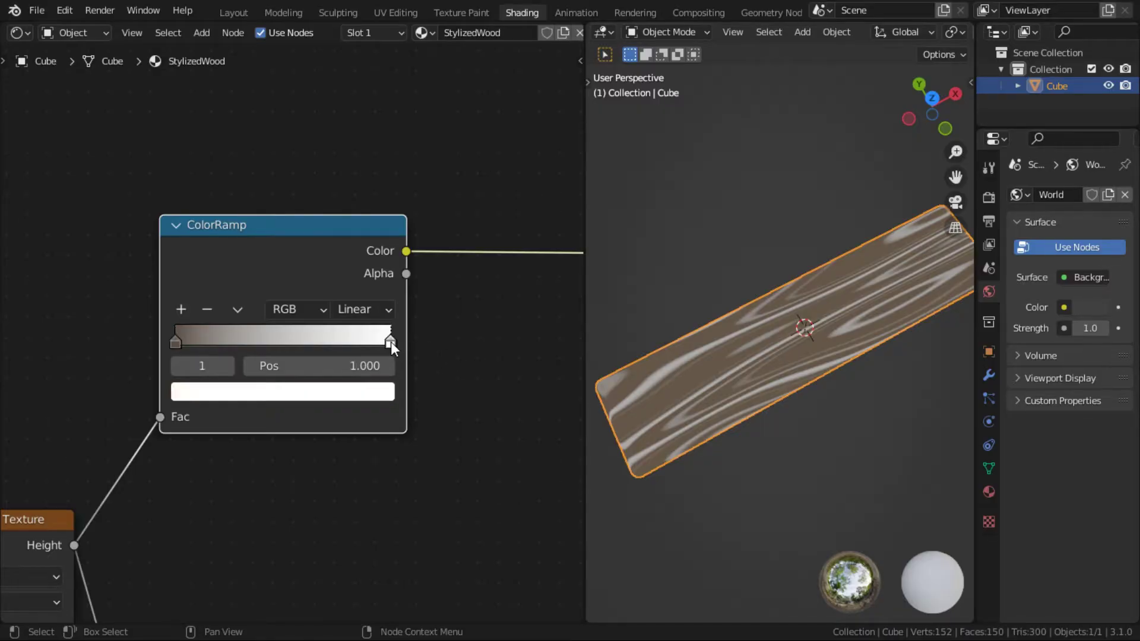
pyautogui.click(392, 393)
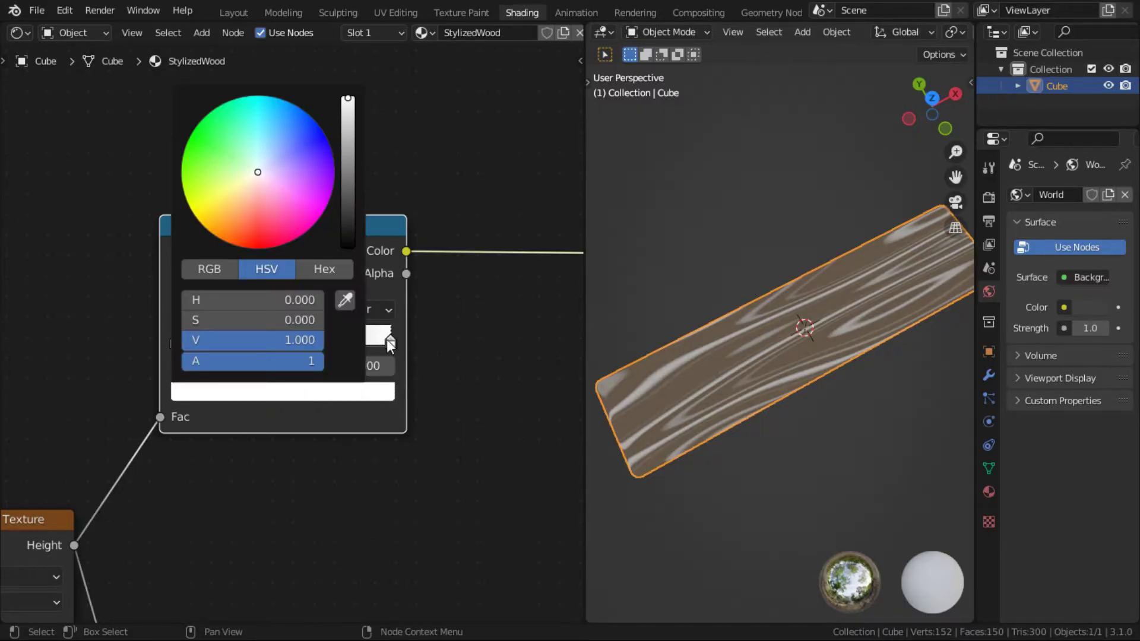
pyautogui.click(352, 304)
pyautogui.click(176, 343)
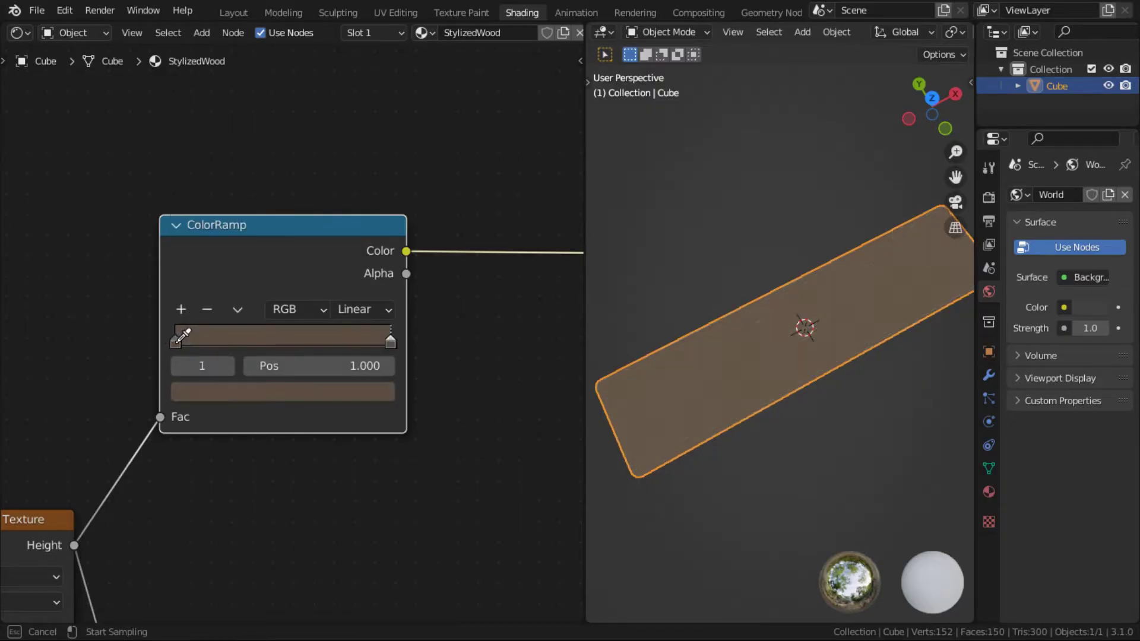
pyautogui.click(388, 393)
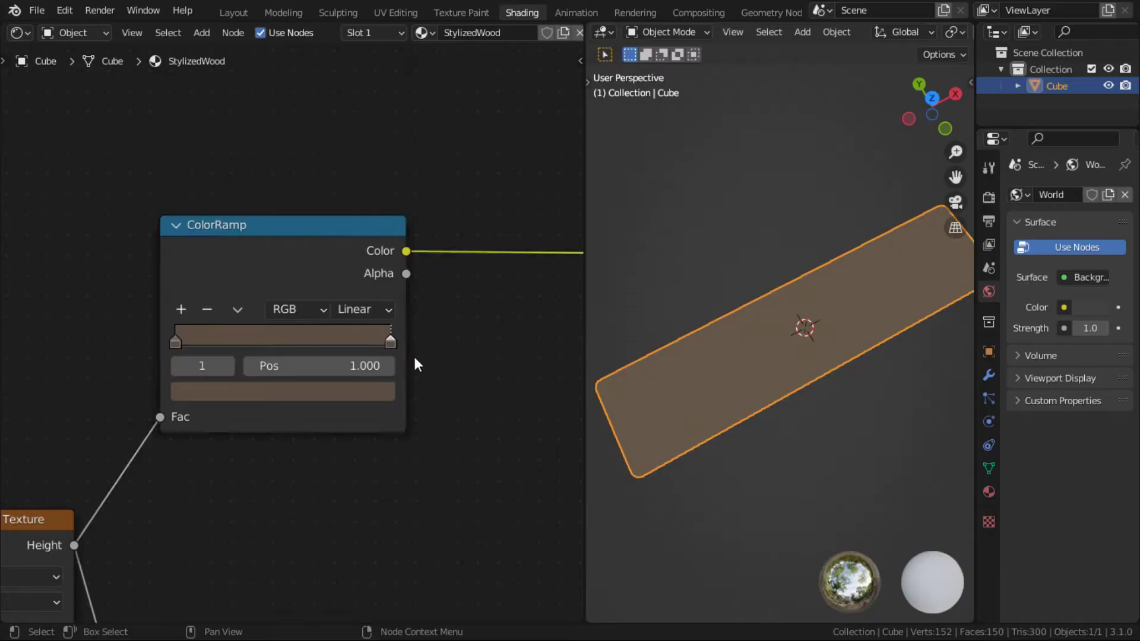
# Darken the end stop to a near-black brown, comparing the ColorRamp preview with the raw Musgrave pattern
pyautogui.click(278, 392)
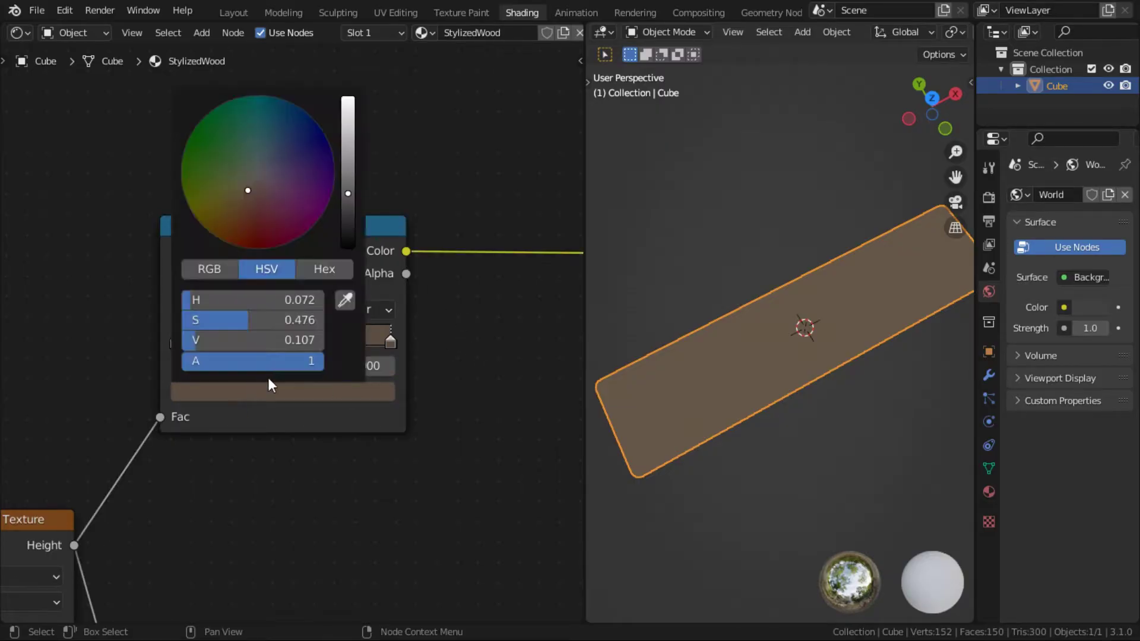
pyautogui.moveTo(352, 199); pyautogui.dragTo(347, 227)
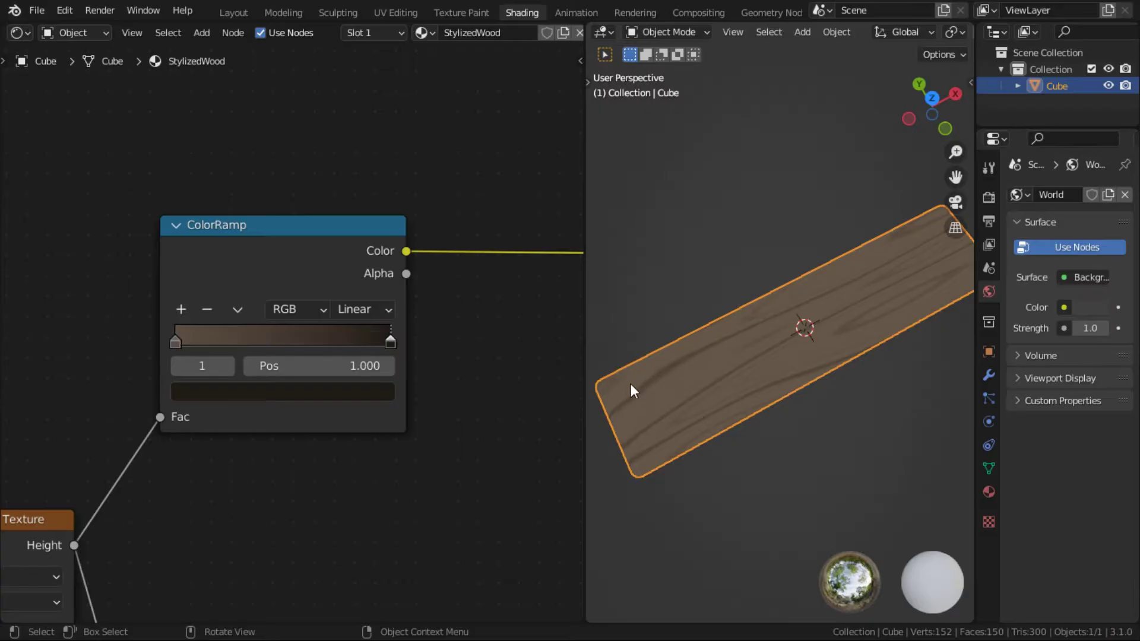
pyautogui.keyDown('ctrl'); pyautogui.keyDown('shift'); pyautogui.click(28, 523); pyautogui.keyUp('shift'); pyautogui.keyUp('ctrl')
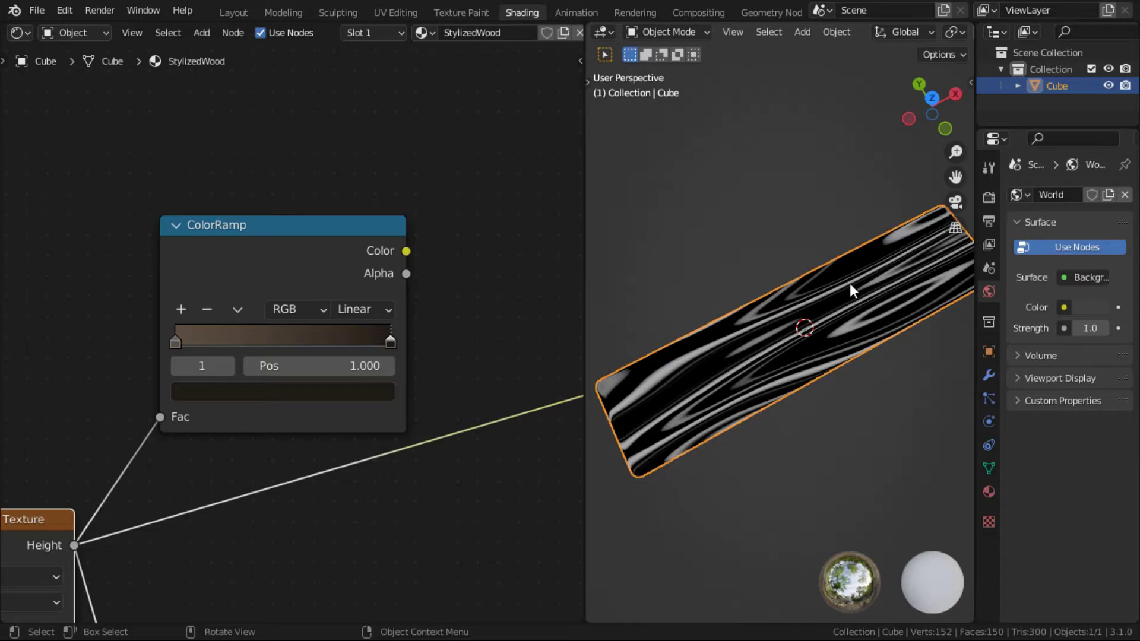
pyautogui.keyDown('ctrl'); pyautogui.keyDown('shift'); pyautogui.click(344, 243); pyautogui.keyUp('shift'); pyautogui.keyUp('ctrl')
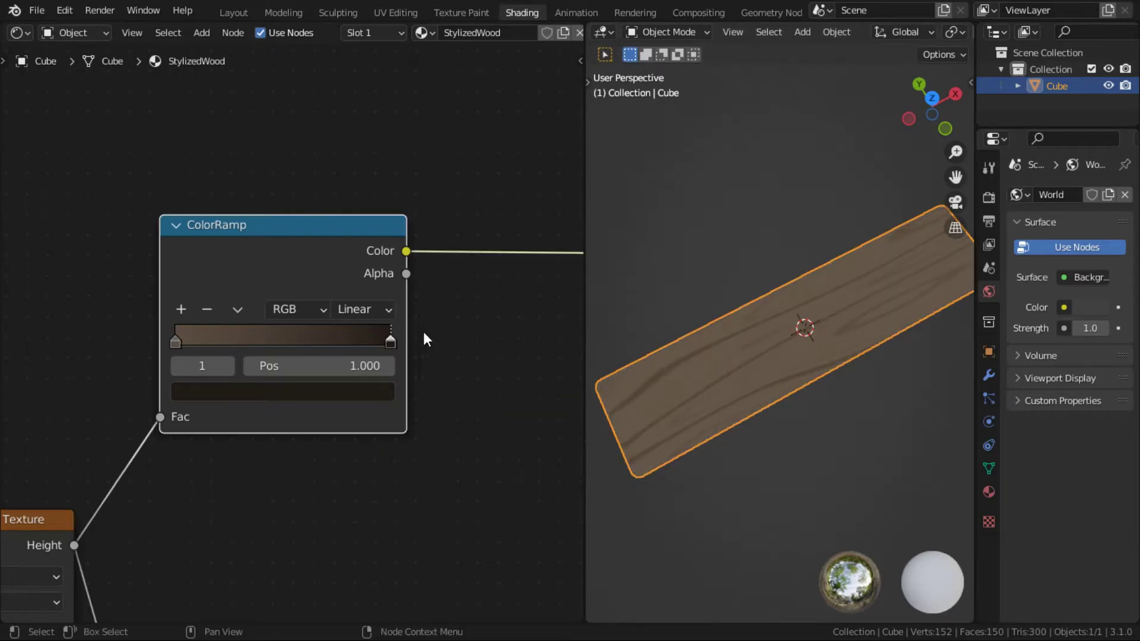
pyautogui.click(373, 393)
pyautogui.moveTo(347, 230)
pyautogui.mouseDown()
pyautogui.moveTo(347, 190)
pyautogui.moveTo(347, 232)
pyautogui.mouseUp()
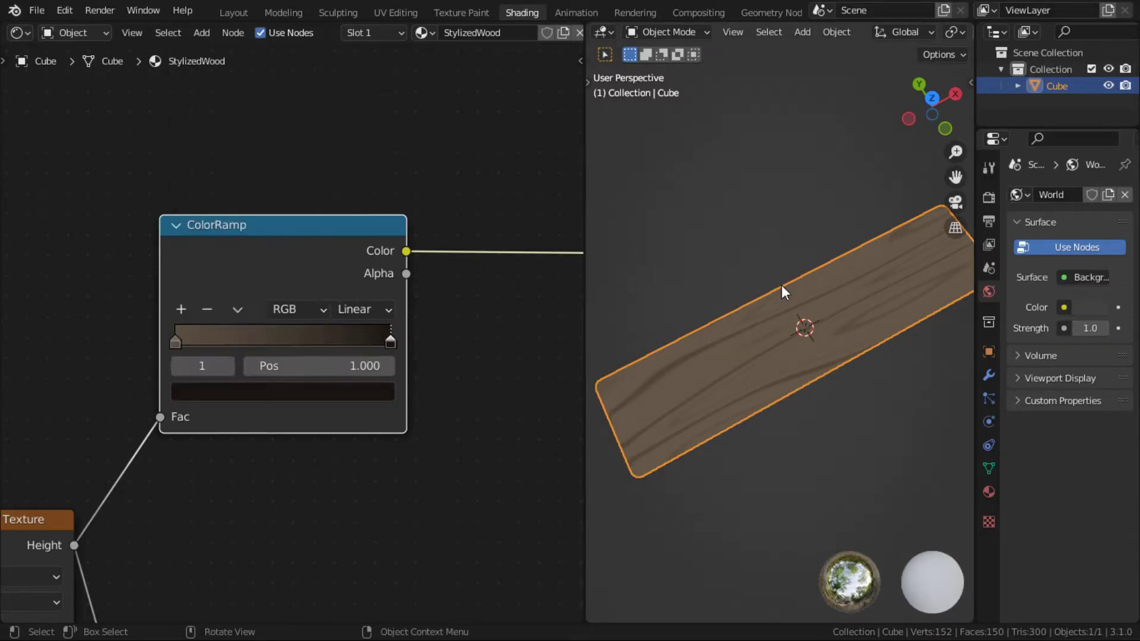
pyautogui.moveTo(803, 297); pyautogui.dragTo(869, 355, button='middle')
pyautogui.scroll(-4, 868, 356)
pyautogui.scroll(-4, 497, 365)
pyautogui.moveTo(442, 312); pyautogui.dragTo(297, 209, button='middle')
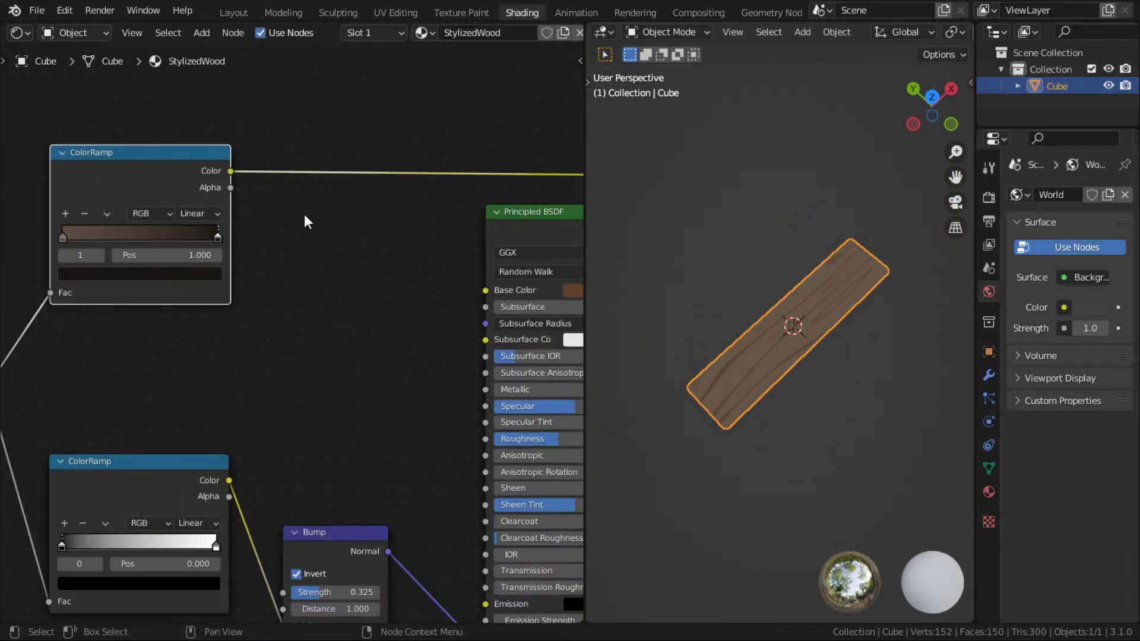
# Connect the brown ColorRamp's Color output to the Principled BSDF's Base Color and show the full shader on the plank
pyautogui.moveTo(232, 170); pyautogui.dragTo(489, 287)
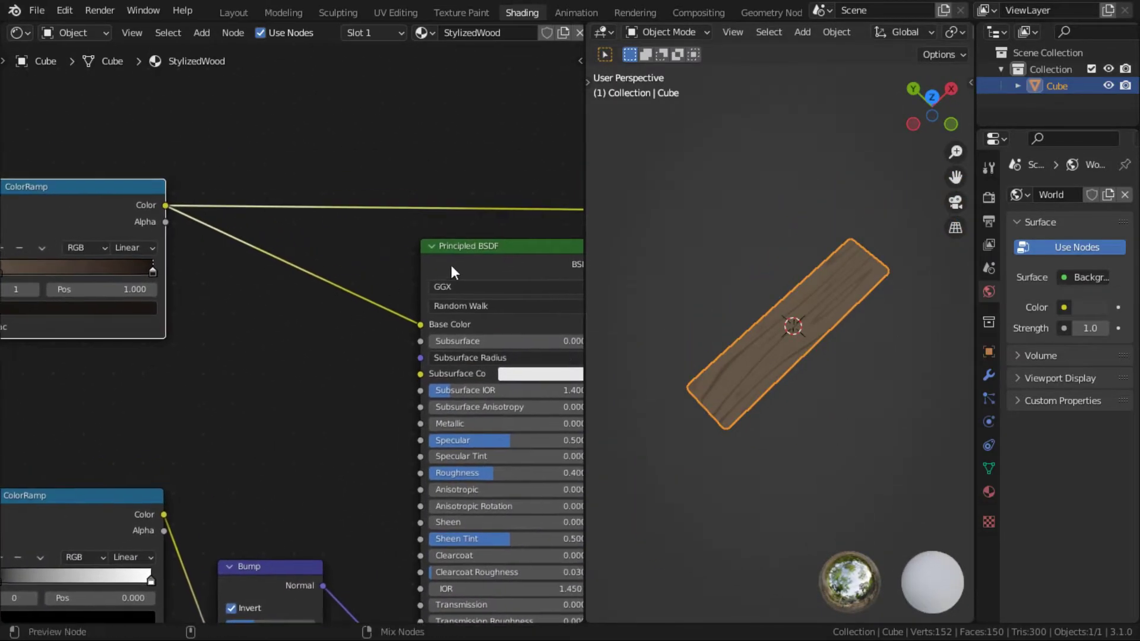
pyautogui.scroll(4, 757, 283)
pyautogui.moveTo(819, 327); pyautogui.dragTo(872, 323, button='middle')
pyautogui.moveTo(224, 269); pyautogui.dragTo(404, 267, button='middle')
# Move the dark end stop of the brown ColorRamp to position 0.664
pyautogui.scroll(2, 403, 268)
pyautogui.moveTo(240, 184); pyautogui.dragTo(241, 190)
pyautogui.moveTo(241, 190); pyautogui.dragTo(296, 206)
pyautogui.moveTo(330, 291)
pyautogui.mouseDown()
pyautogui.moveTo(192, 286)
pyautogui.moveTo(364, 290)
pyautogui.mouseUp()
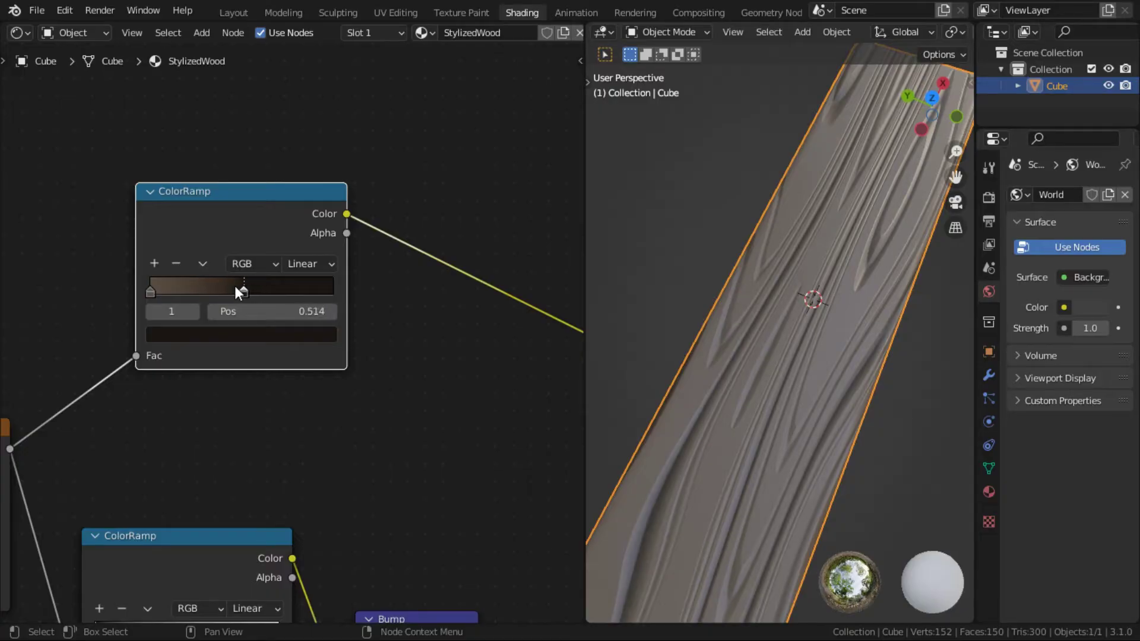
pyautogui.moveTo(152, 287)
pyautogui.mouseDown()
pyautogui.moveTo(245, 289)
pyautogui.moveTo(138, 290)
pyautogui.mouseUp()
pyautogui.moveTo(330, 290); pyautogui.dragTo(270, 287)
pyautogui.moveTo(837, 279); pyautogui.dragTo(794, 318, button='middle')
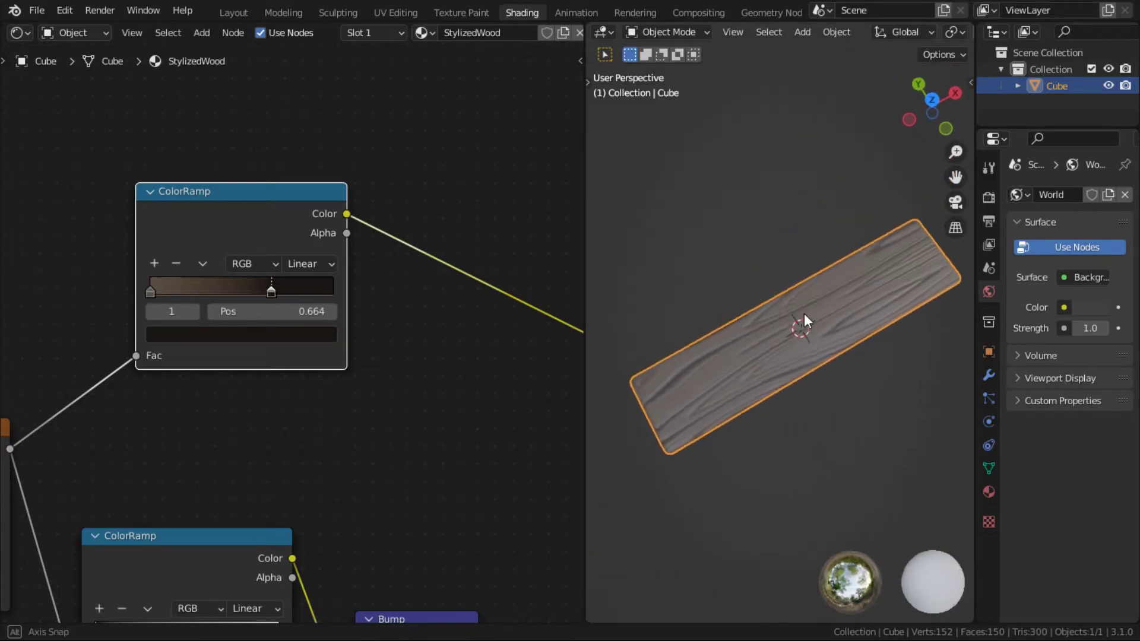
# Spread the base-colour ramp and the bump ramp vertically apart to make room for another node between them
pyautogui.moveTo(805, 314); pyautogui.dragTo(789, 320, button='middle')
pyautogui.scroll(-4, 477, 343)
pyautogui.moveTo(878, 348); pyautogui.dragTo(963, 237, button='middle')
pyautogui.moveTo(843, 315); pyautogui.dragTo(756, 301, button='middle')
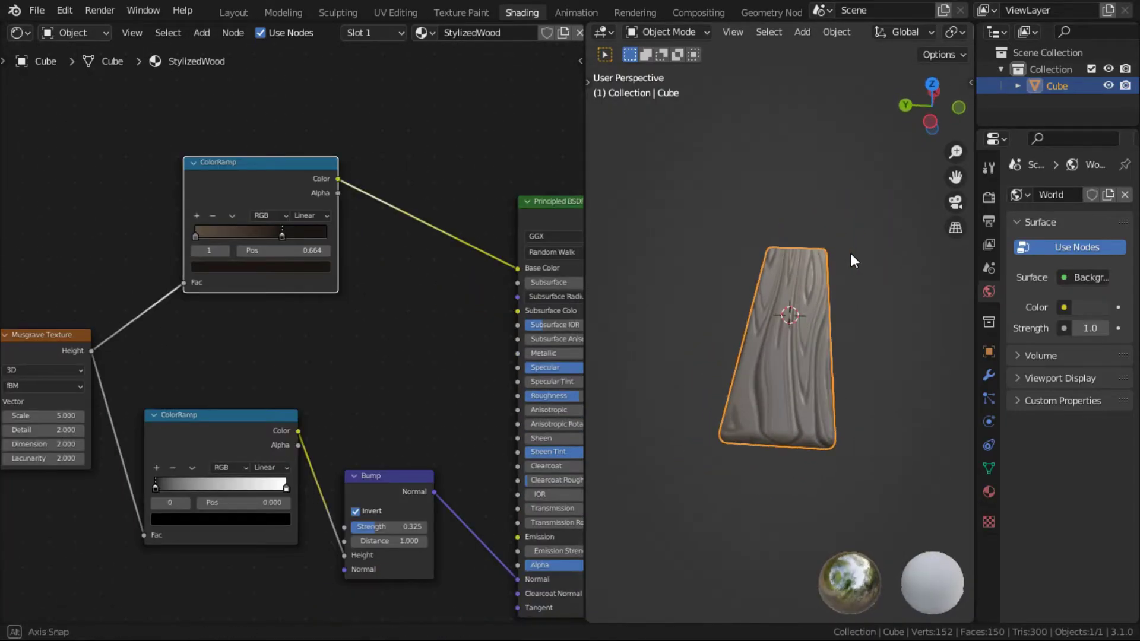
pyautogui.scroll(3, 846, 265)
pyautogui.scroll(-3, 341, 299)
pyautogui.moveTo(341, 300); pyautogui.dragTo(356, 326, button='middle')
pyautogui.moveTo(287, 229); pyautogui.dragTo(275, 188)
pyautogui.moveTo(355, 381); pyautogui.dragTo(312, 295, button='middle')
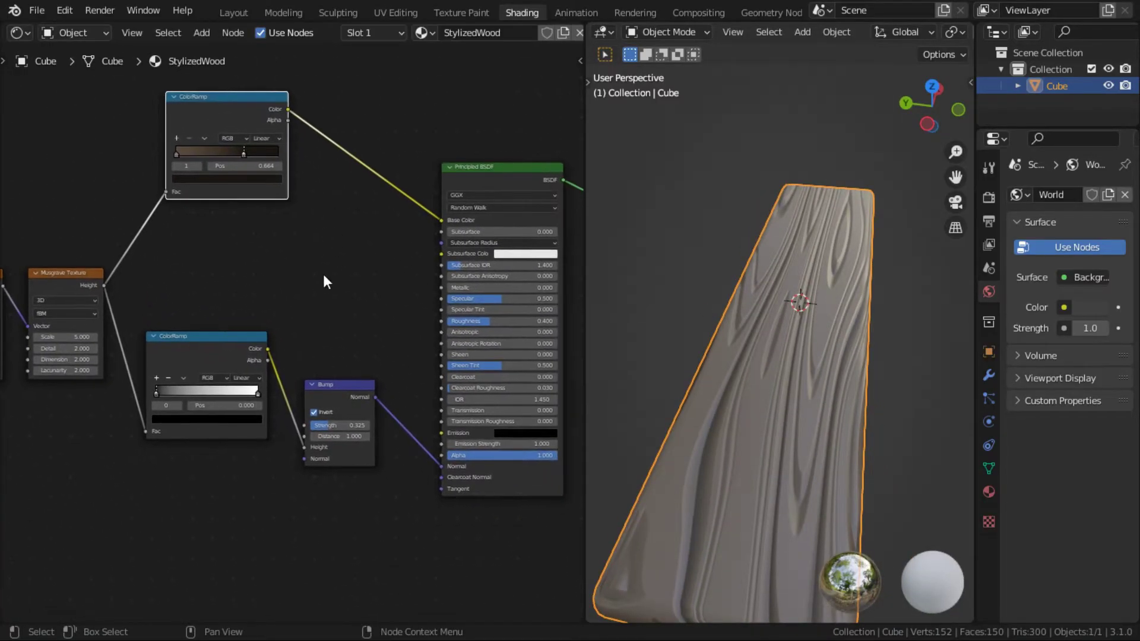
pyautogui.moveTo(235, 349); pyautogui.dragTo(227, 423)
pyautogui.moveTo(757, 397); pyautogui.dragTo(771, 362, button='middle')
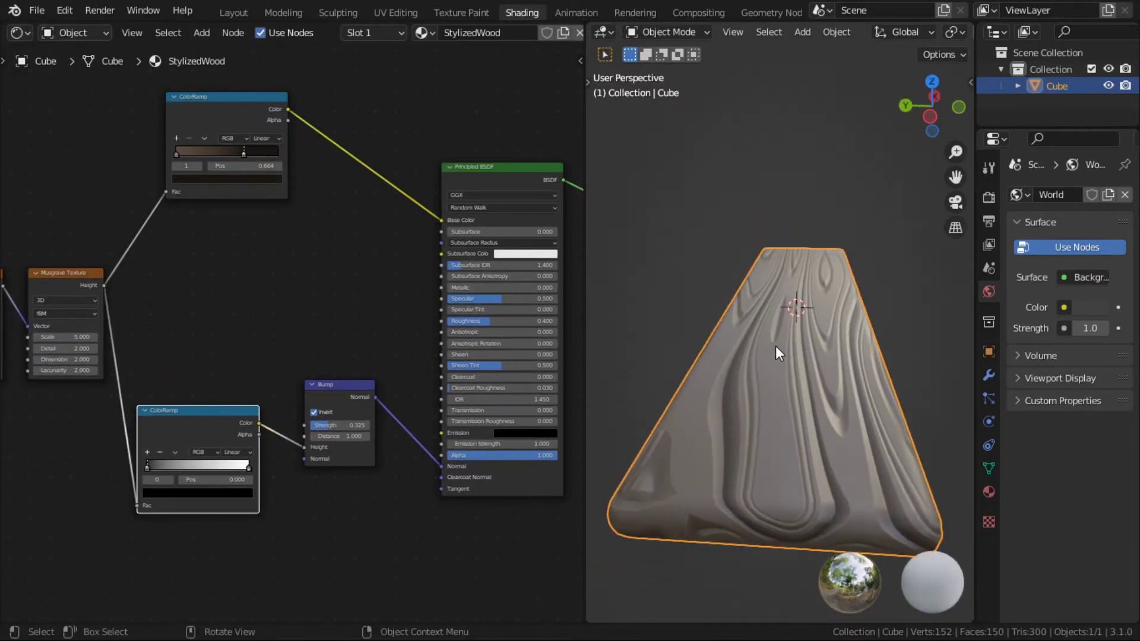
pyautogui.scroll(2, 532, 334)
# Add a ColorRamp node between the base-colour ramp and the bump ramp
pyautogui.hotkey('shift', 'a')
pyautogui.click(358, 266)
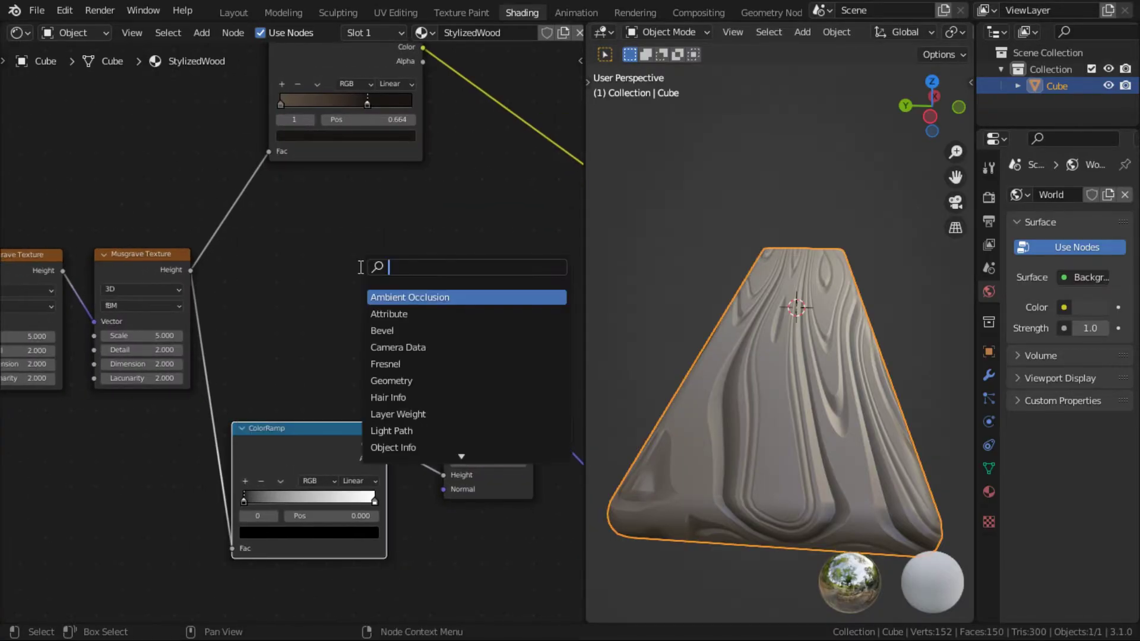
pyautogui.write('color ramp')
pyautogui.press('Return')
pyautogui.click(283, 269)
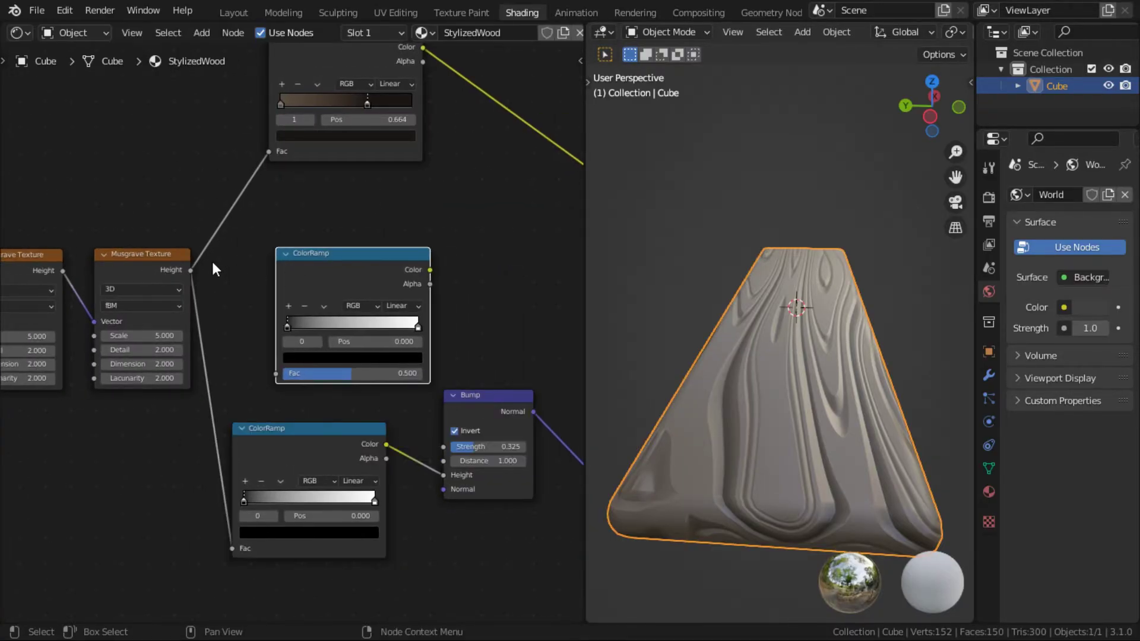
# Feed the last Musgrave Height into the new ColorRamp's Fac and link its Color to the Principled BSDF's Roughness
pyautogui.moveTo(197, 271); pyautogui.dragTo(247, 319)
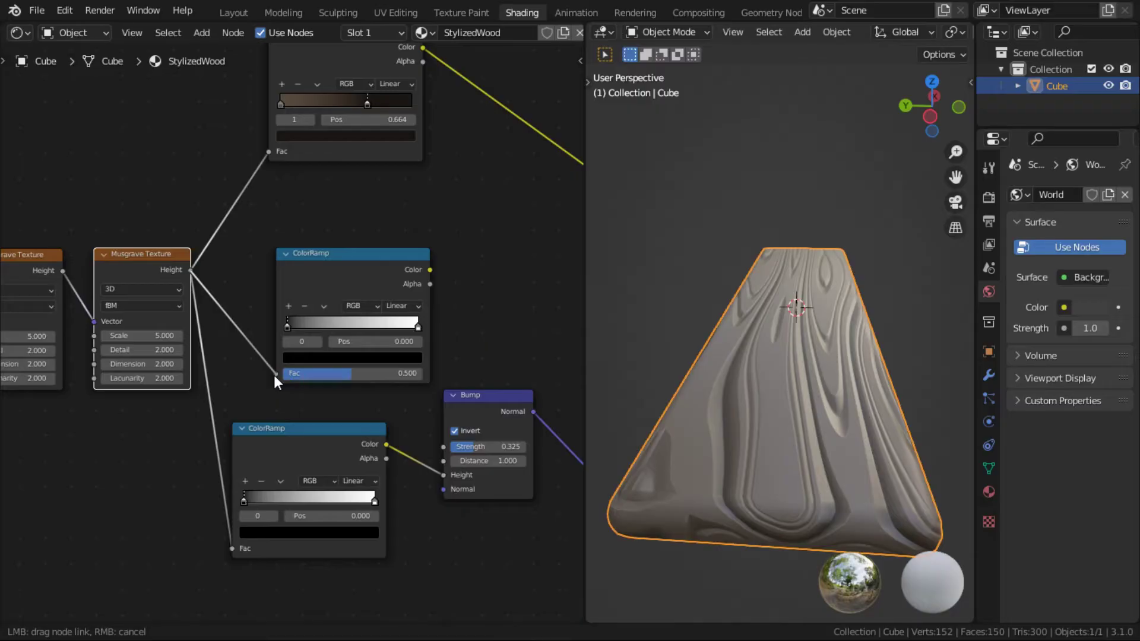
pyautogui.moveTo(273, 380); pyautogui.dragTo(276, 376)
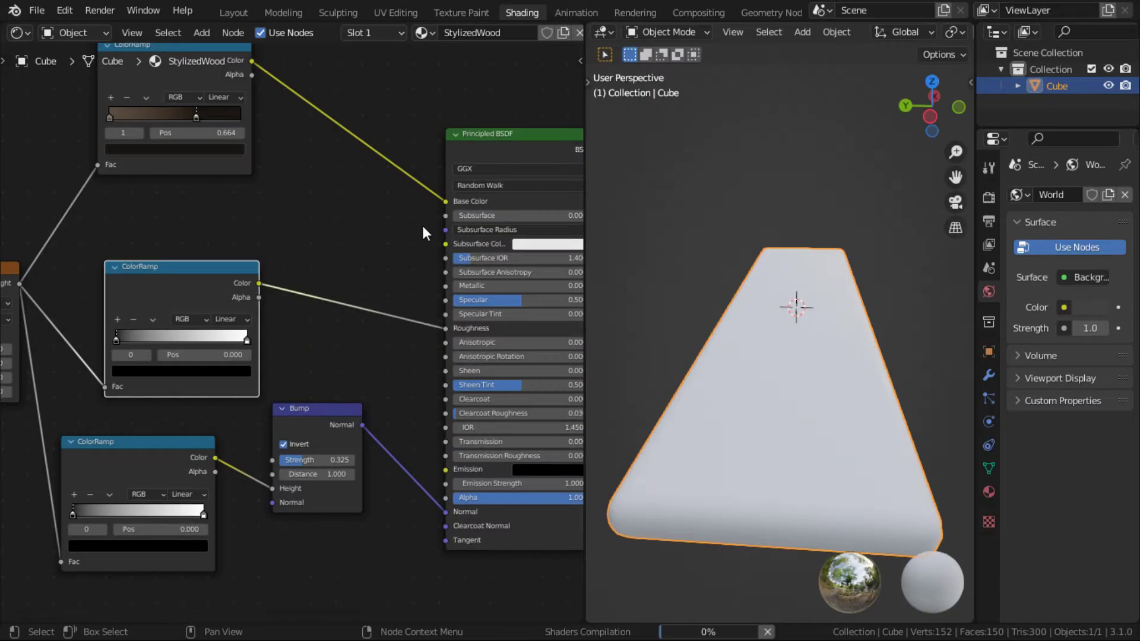
pyautogui.click(500, 143)
pyautogui.moveTo(792, 329); pyautogui.dragTo(788, 392, button='middle')
# Preview the roughness ramp alone on the plank, return to the full shader and examine the reflections from low angles
pyautogui.keyDown('ctrl'); pyautogui.keyDown('shift'); pyautogui.click(220, 274); pyautogui.keyUp('shift'); pyautogui.keyUp('ctrl')
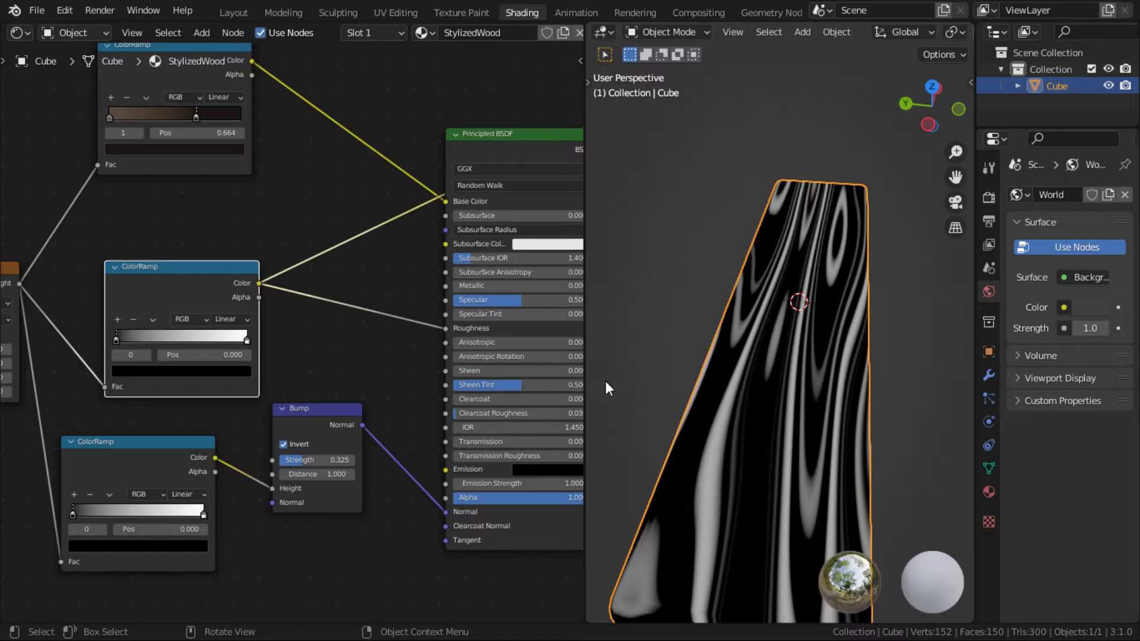
pyautogui.hotkey('ctrl', 'z')
pyautogui.moveTo(818, 301); pyautogui.dragTo(845, 245, button='middle')
pyautogui.scroll(5, 756, 361)
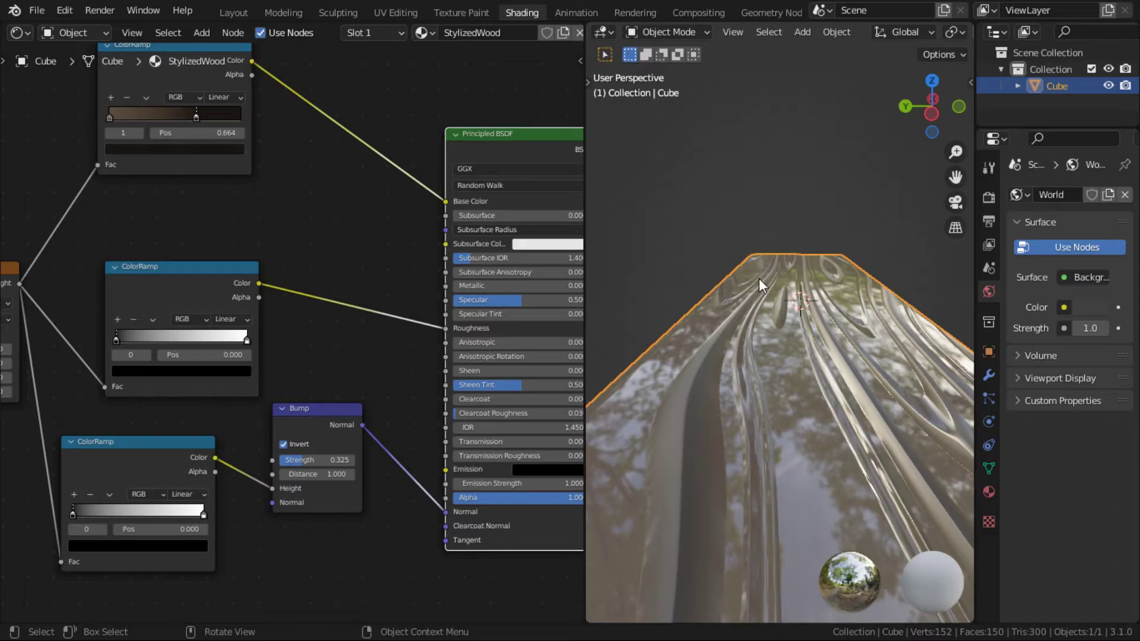
pyautogui.moveTo(758, 279); pyautogui.dragTo(789, 325, button='middle')
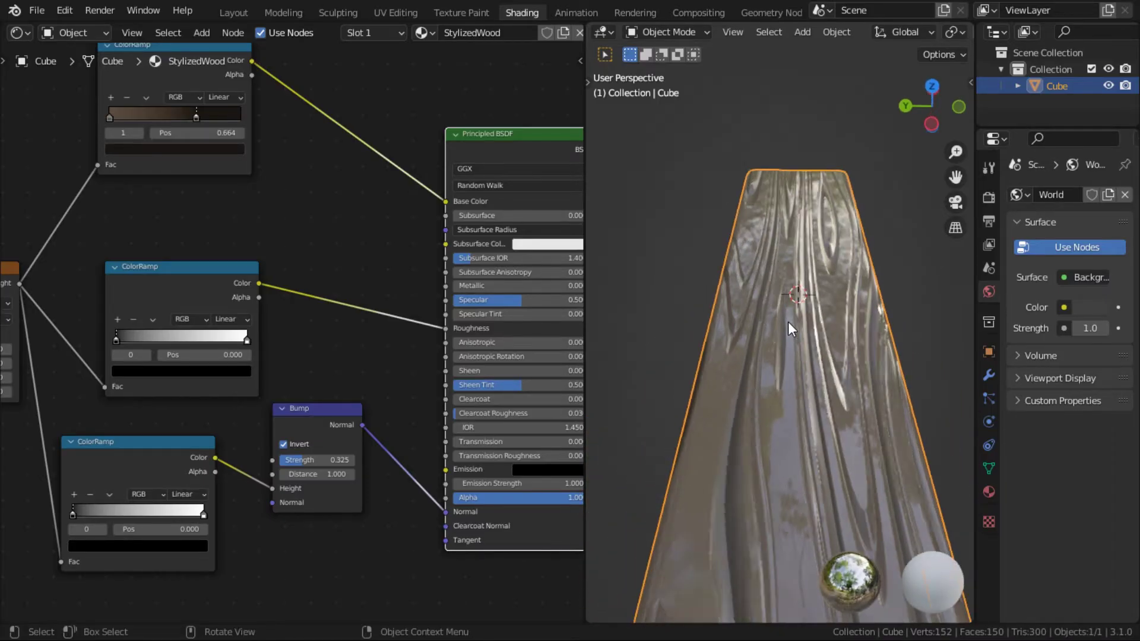
pyautogui.moveTo(718, 306); pyautogui.dragTo(739, 268, button='middle')
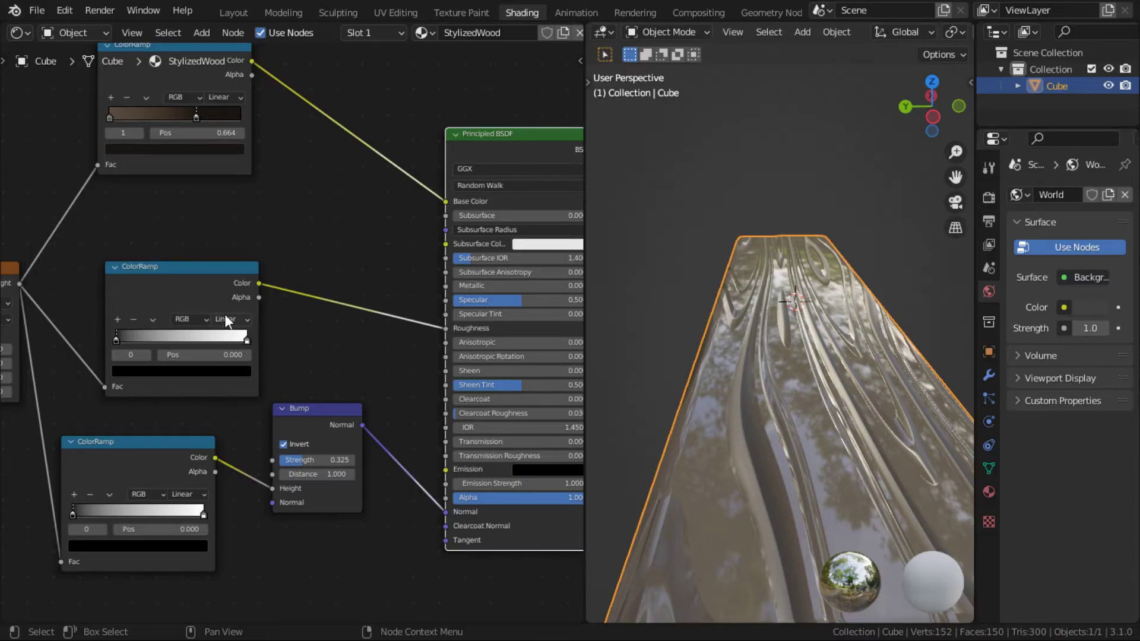
# Reverse the roughness ramp, with the white stop at the start and the black stop at position 0.586
pyautogui.scroll(3, 225, 314)
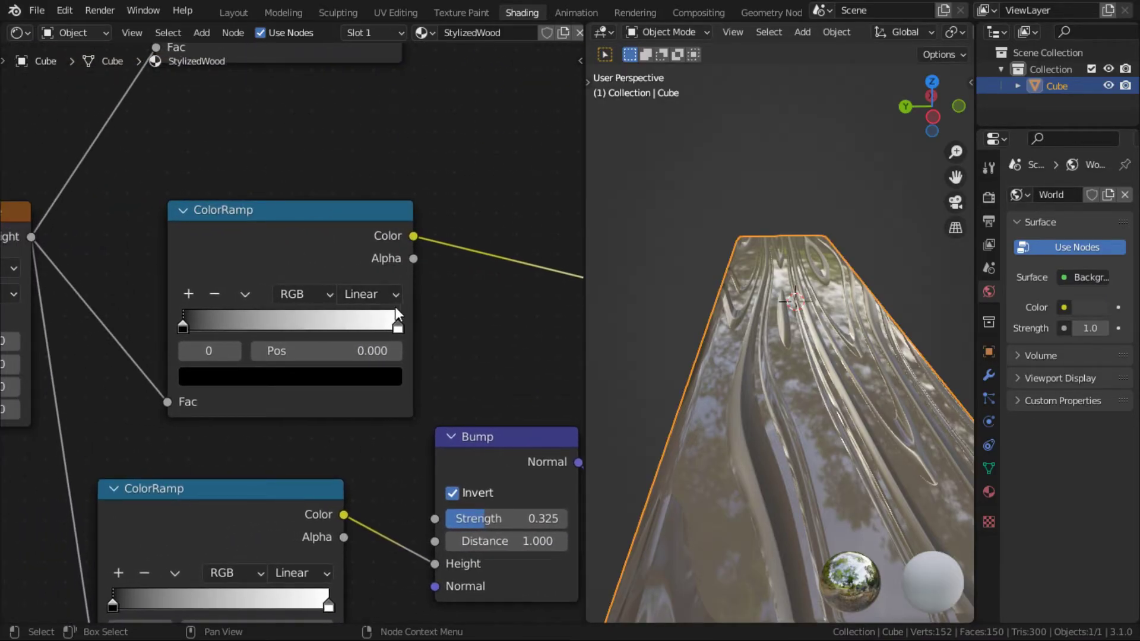
pyautogui.moveTo(397, 325); pyautogui.dragTo(271, 325)
pyautogui.moveTo(183, 326); pyautogui.dragTo(434, 331)
pyautogui.moveTo(272, 327); pyautogui.dragTo(176, 321)
pyautogui.moveTo(394, 322); pyautogui.dragTo(301, 324)
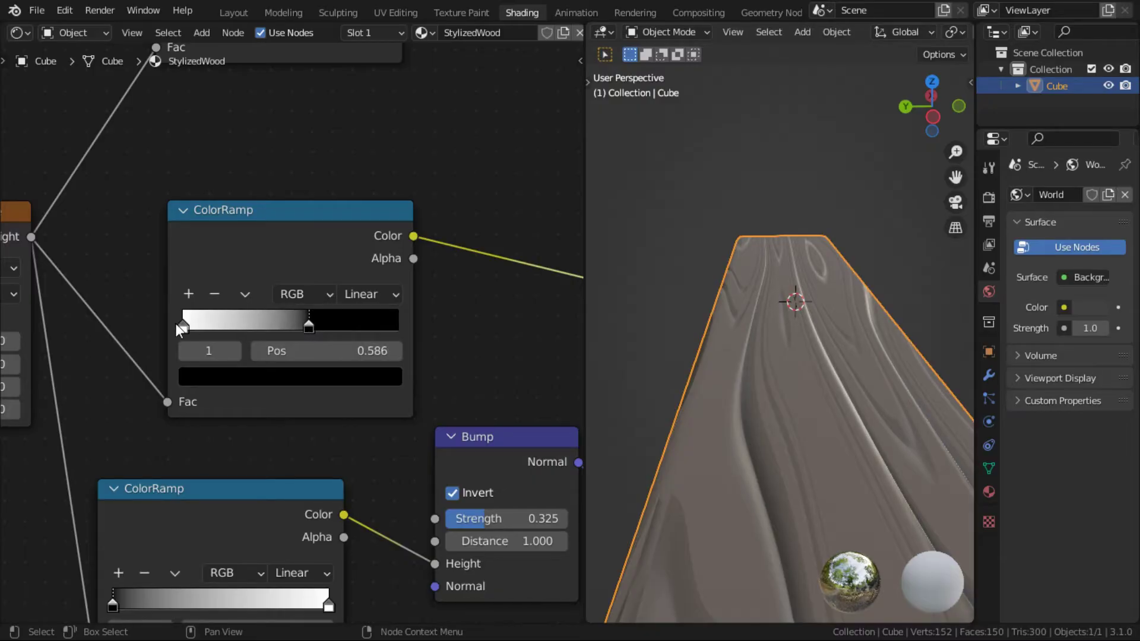
pyautogui.moveTo(177, 323); pyautogui.dragTo(165, 290)
pyautogui.moveTo(770, 302); pyautogui.dragTo(873, 376, button='middle')
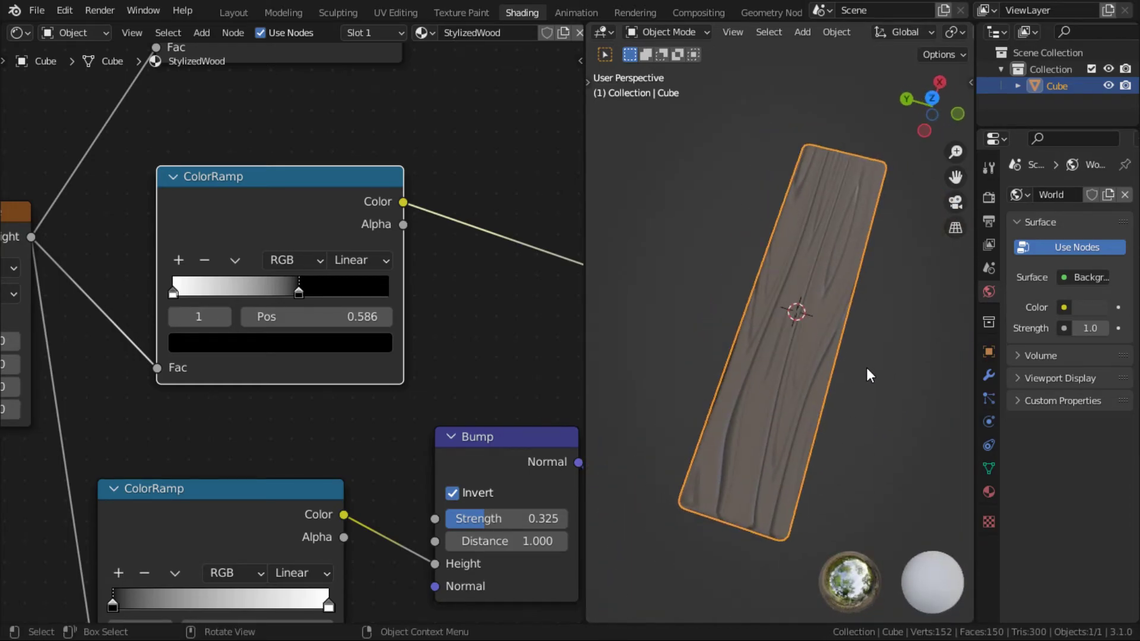
# Review the node network from the Musgrave textures through the three colour ramps to the Principled BSDF, and the resulting plank
pyautogui.scroll(-3, 465, 343)
pyautogui.scroll(-2, 427, 326)
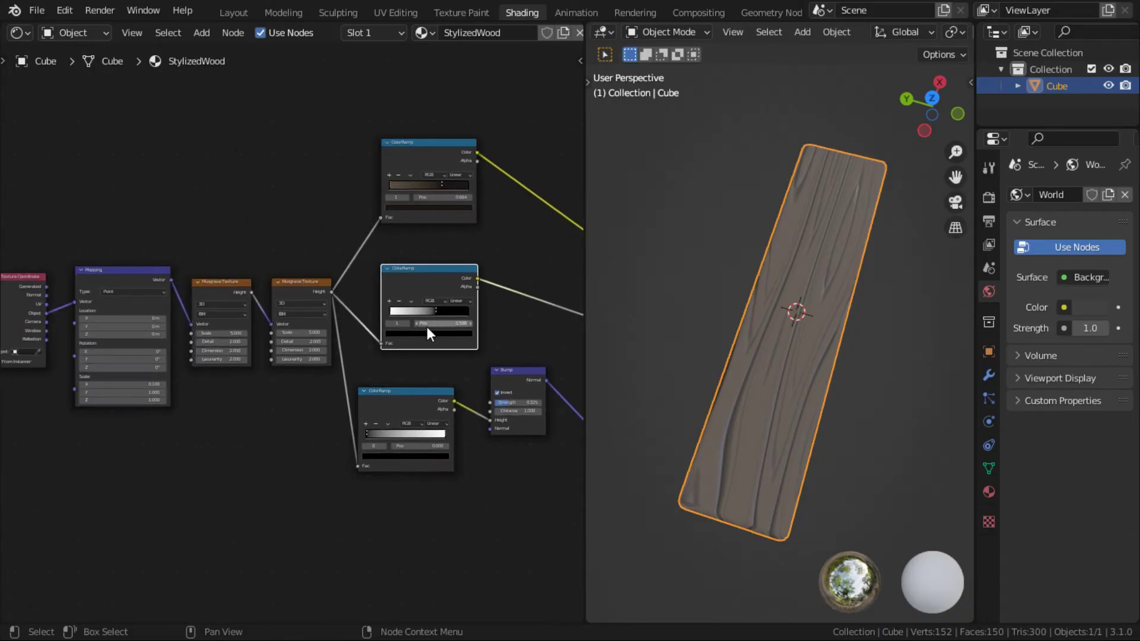
pyautogui.scroll(-1, 427, 326)
pyautogui.scroll(4, 259, 282)
pyautogui.moveTo(176, 219); pyautogui.dragTo(342, 402)
pyautogui.click(351, 193)
pyautogui.moveTo(351, 194); pyautogui.dragTo(177, 219, button='middle')
pyautogui.click(280, 143)
pyautogui.scroll(1, 282, 152)
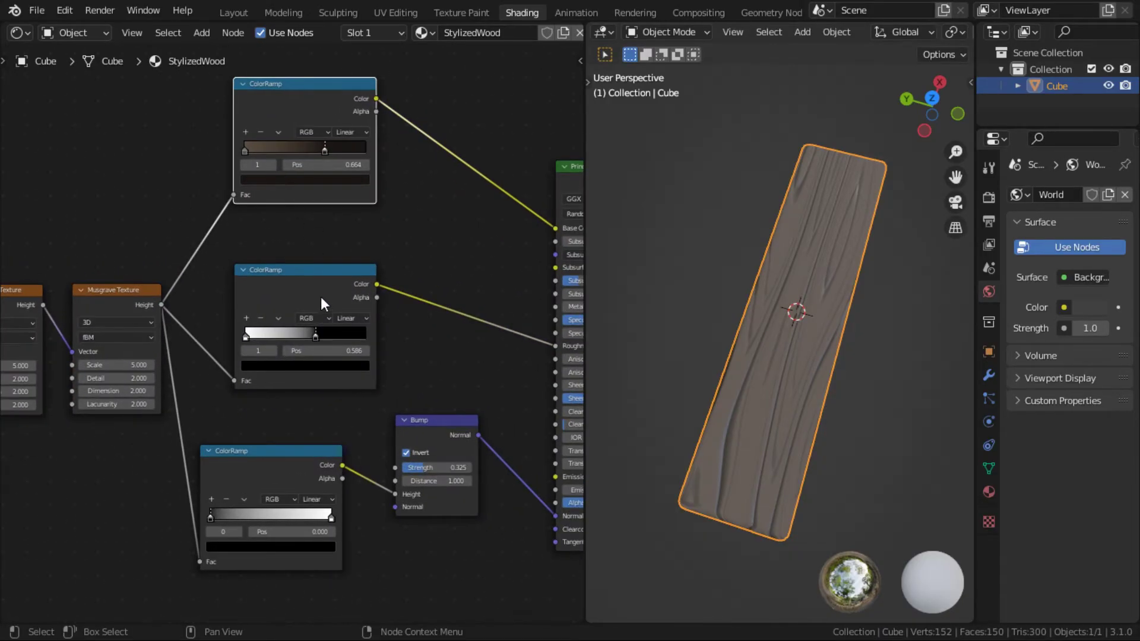
pyautogui.moveTo(333, 169); pyautogui.dragTo(278, 173, button='middle')
pyautogui.moveTo(311, 255); pyautogui.dragTo(229, 187, button='middle')
pyautogui.click(232, 199)
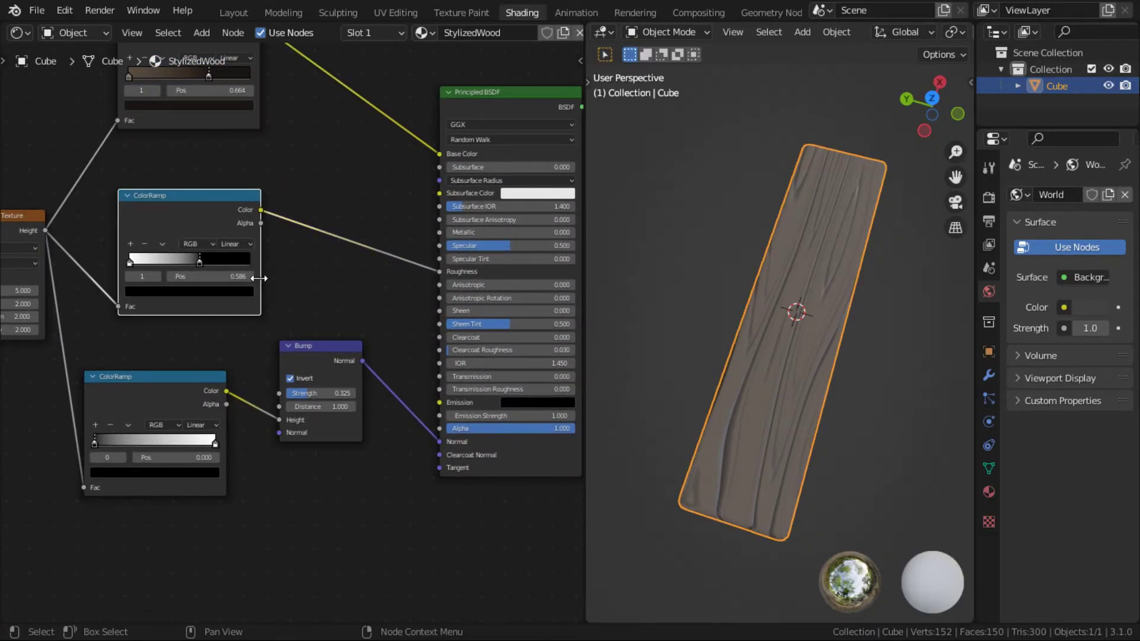
pyautogui.moveTo(249, 279); pyautogui.dragTo(323, 217, button='middle')
pyautogui.click(273, 315)
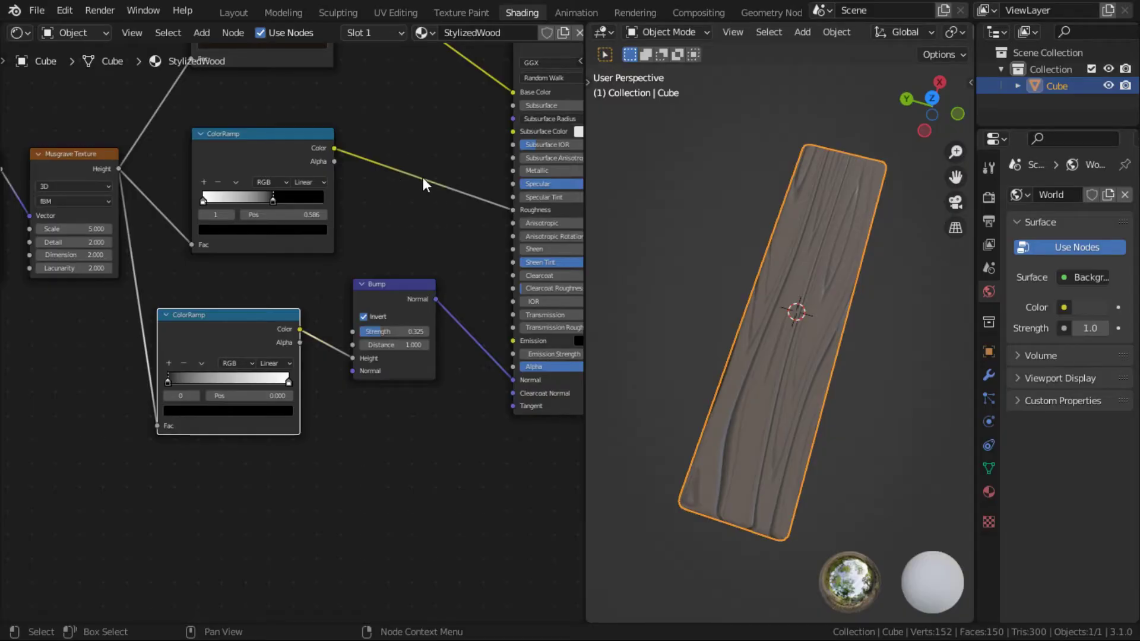
pyautogui.scroll(4, 742, 229)
pyautogui.moveTo(742, 229); pyautogui.dragTo(772, 300, button='middle')
pyautogui.press('z')
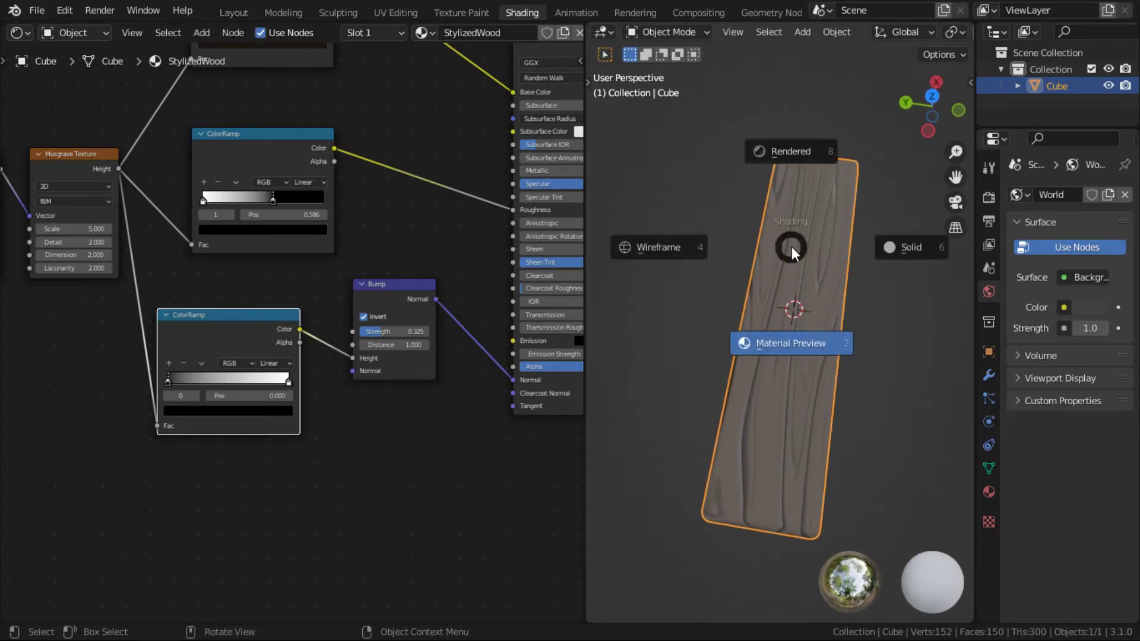
pyautogui.click(792, 326)
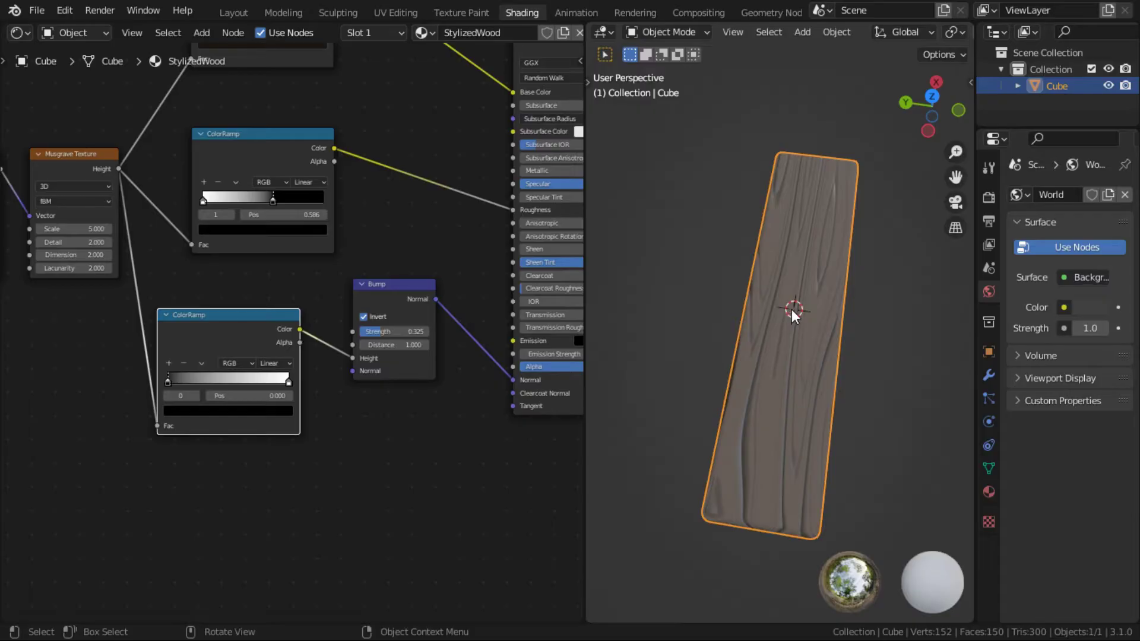
# In the Layout workspace, add an area light and raise it along Z above the plank
pyautogui.hotkey('shift', 'a')
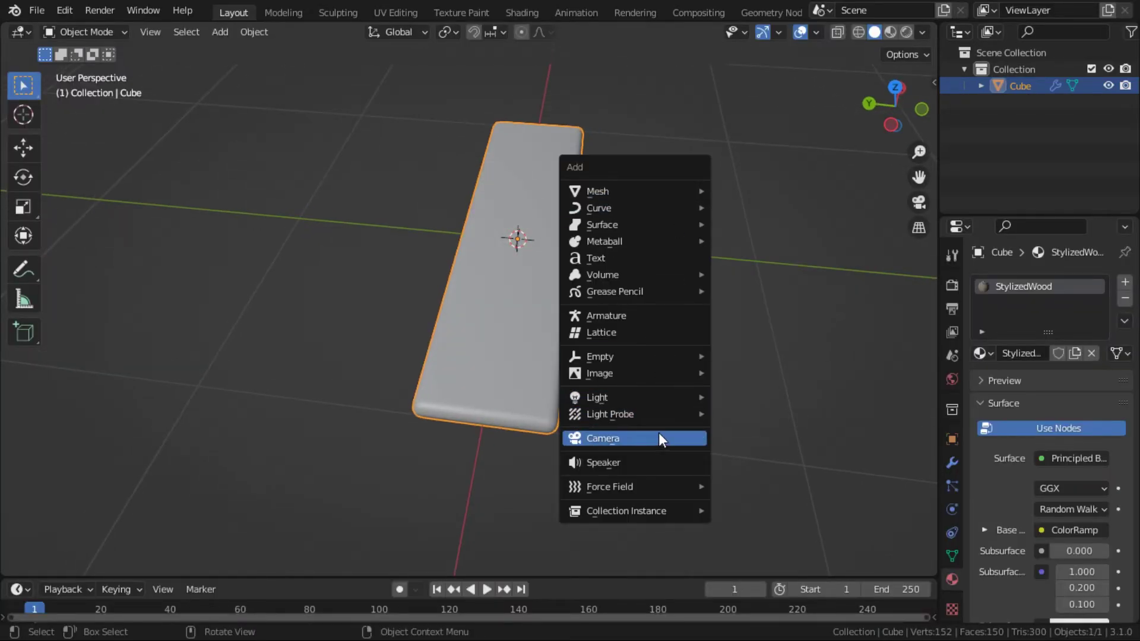
pyautogui.moveTo(650, 395)
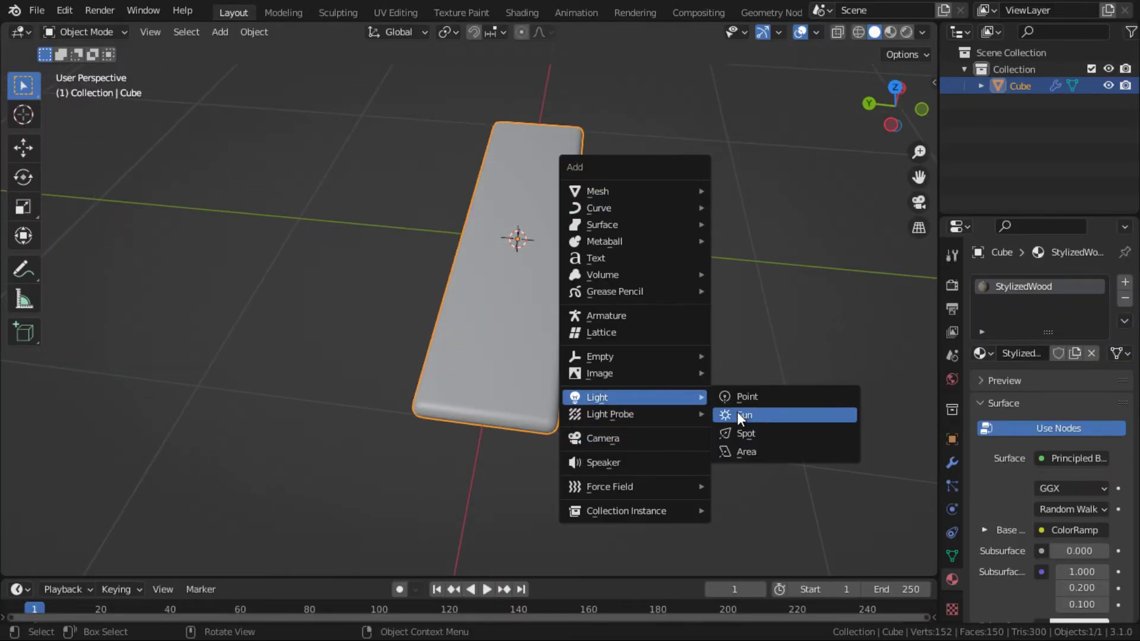
pyautogui.click(759, 450)
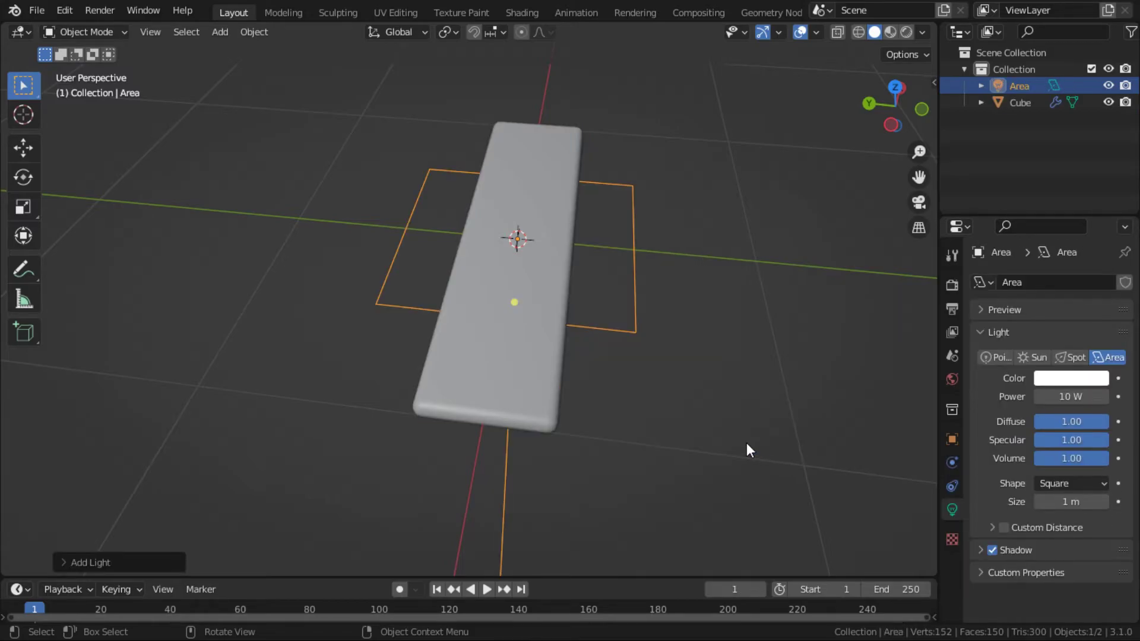
pyautogui.press('KP_3')
pyautogui.press('g')
pyautogui.press('z')
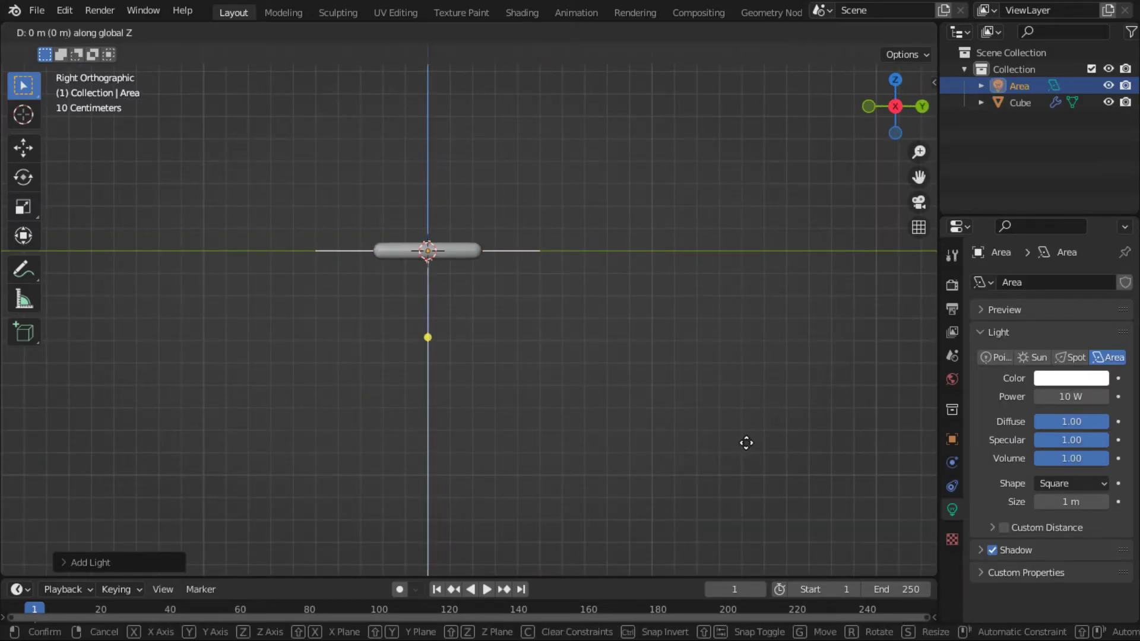
pyautogui.click(697, 327)
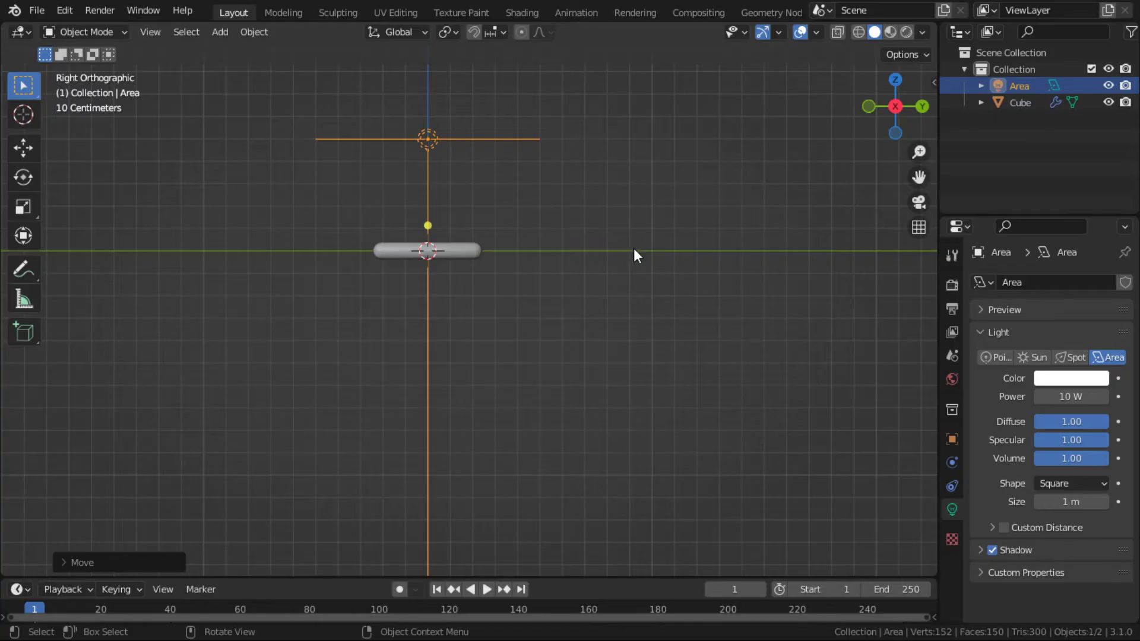
# Tilt the area light in the left side view and move it sideways so it shines diagonally onto the plank
pyautogui.press('KP_1')
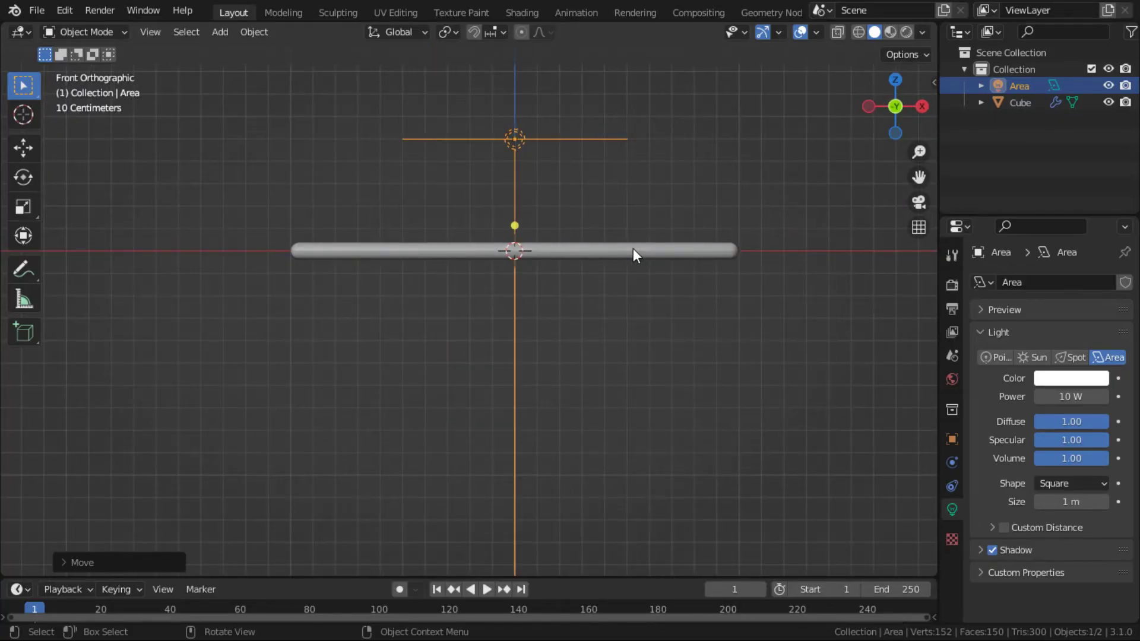
pyautogui.moveTo(633, 248); pyautogui.dragTo(747, 296, button='middle')
pyautogui.press('ctrl+KP_3')
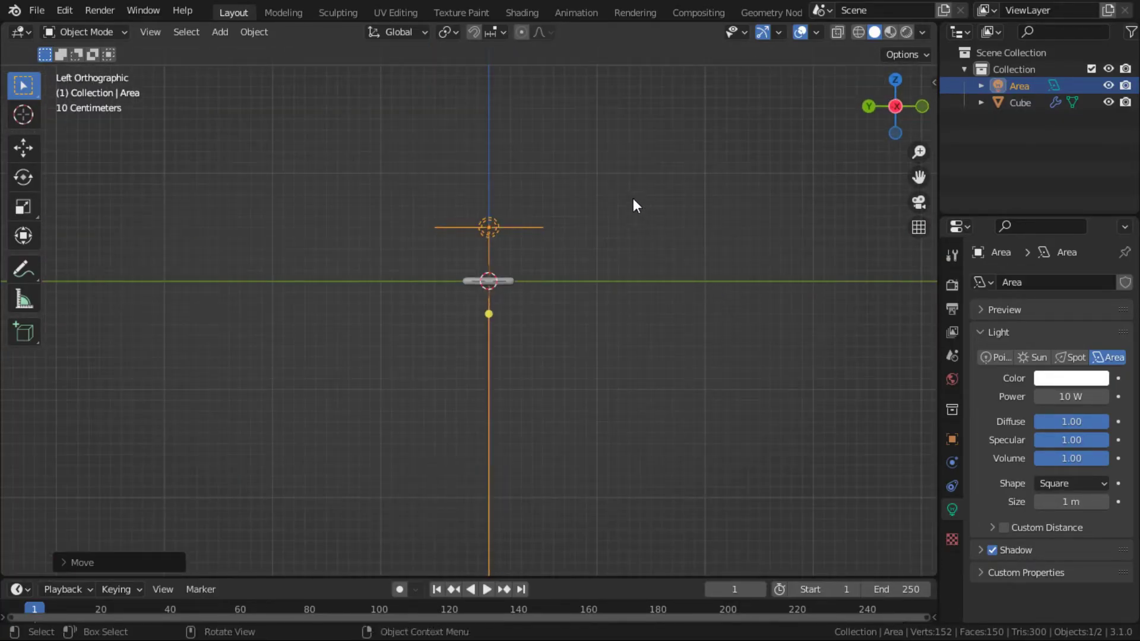
pyautogui.press('r')
pyautogui.click(621, 307)
pyautogui.press('g')
pyautogui.click(687, 277)
pyautogui.press('g')
pyautogui.click(694, 279)
pyautogui.moveTo(698, 267); pyautogui.dragTo(822, 325, button='middle')
# Switch the viewport to rendered shading and check the light falling on the plank
pyautogui.press('z')
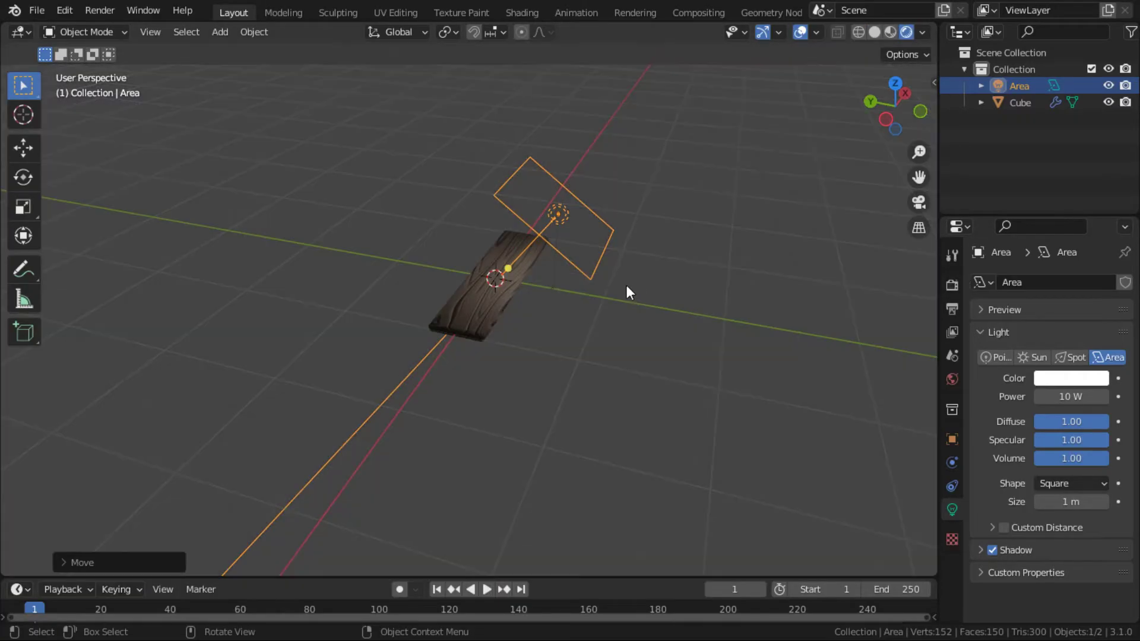
pyautogui.scroll(3, 626, 285)
pyautogui.moveTo(615, 296); pyautogui.dragTo(658, 293, button='middle')
pyautogui.scroll(-2, 657, 293)
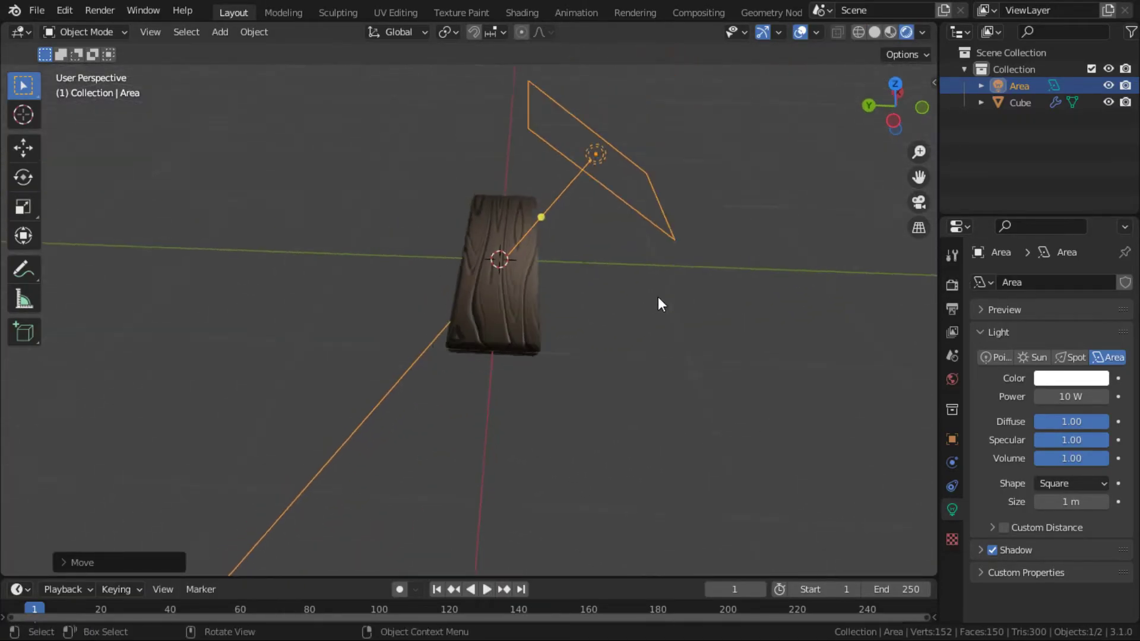
# Increase the area light's power to 56.7 W
pyautogui.click(626, 156)
pyautogui.moveTo(626, 155); pyautogui.dragTo(627, 168, button='middle')
pyautogui.click(1070, 397)
pyautogui.moveTo(1071, 396); pyautogui.dragTo(1109, 396)
pyautogui.moveTo(725, 360); pyautogui.dragTo(725, 346, button='middle')
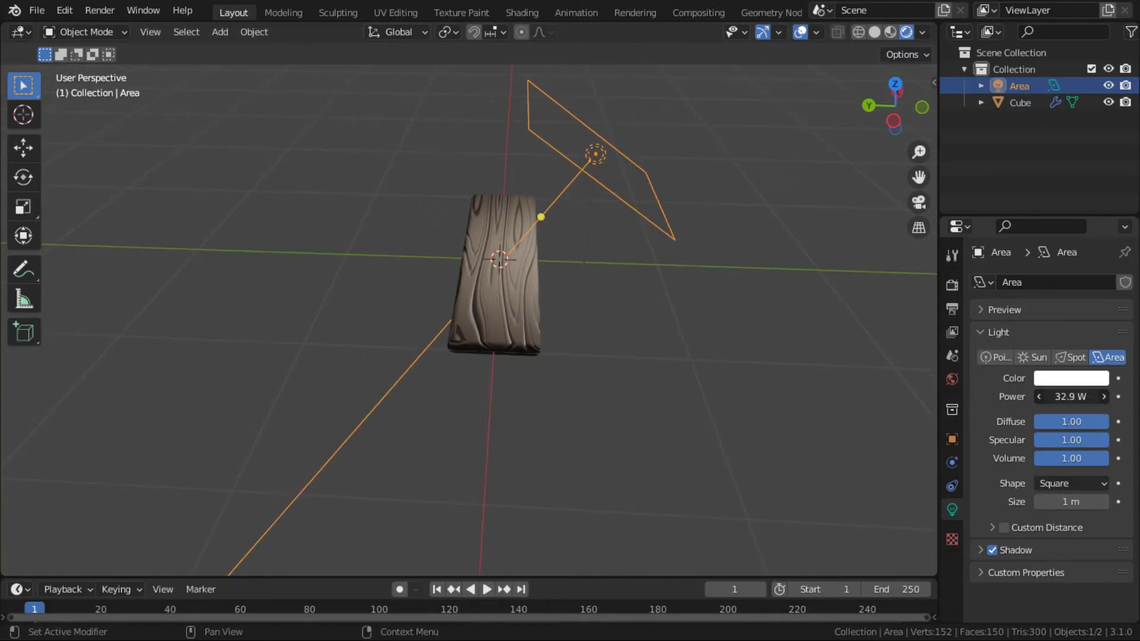
pyautogui.moveTo(1070, 396); pyautogui.dragTo(1053, 426)
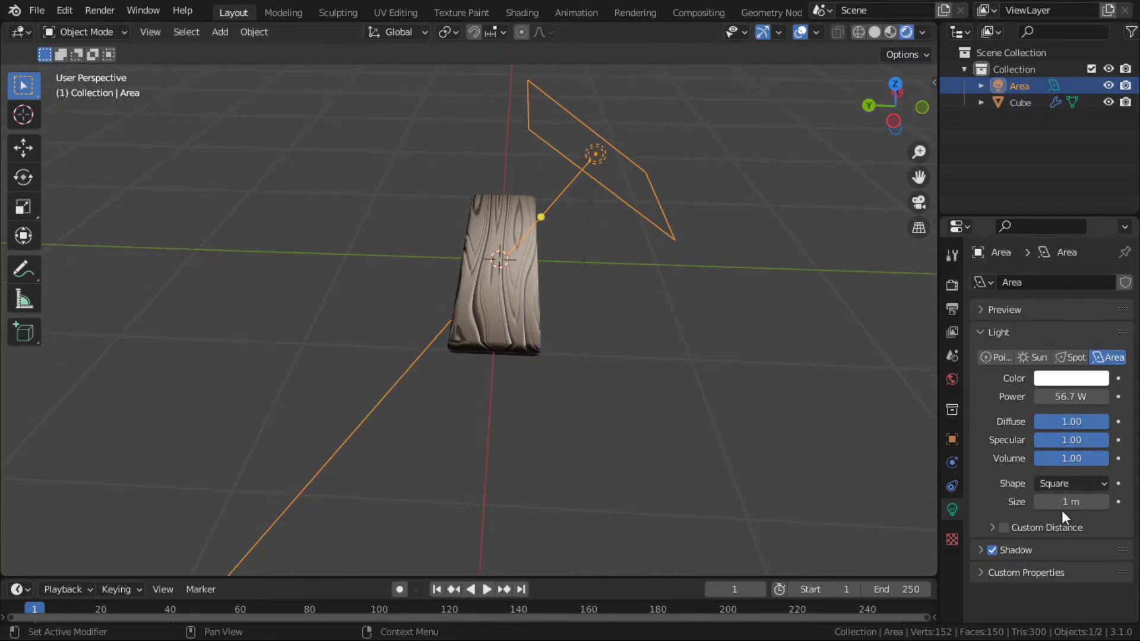
# Enlarge the square area light well beyond 1 m and check the softer lighting on the wood grain
pyautogui.moveTo(1063, 502); pyautogui.dragTo(1111, 502)
pyautogui.scroll(5, 593, 373)
pyautogui.moveTo(594, 373); pyautogui.dragTo(597, 423, button='middle')
pyautogui.scroll(-6, 596, 423)
# Lower the world background strength to 0.2, hide the viewport overlays and check the plank's lighting from several distances
pyautogui.click(952, 380)
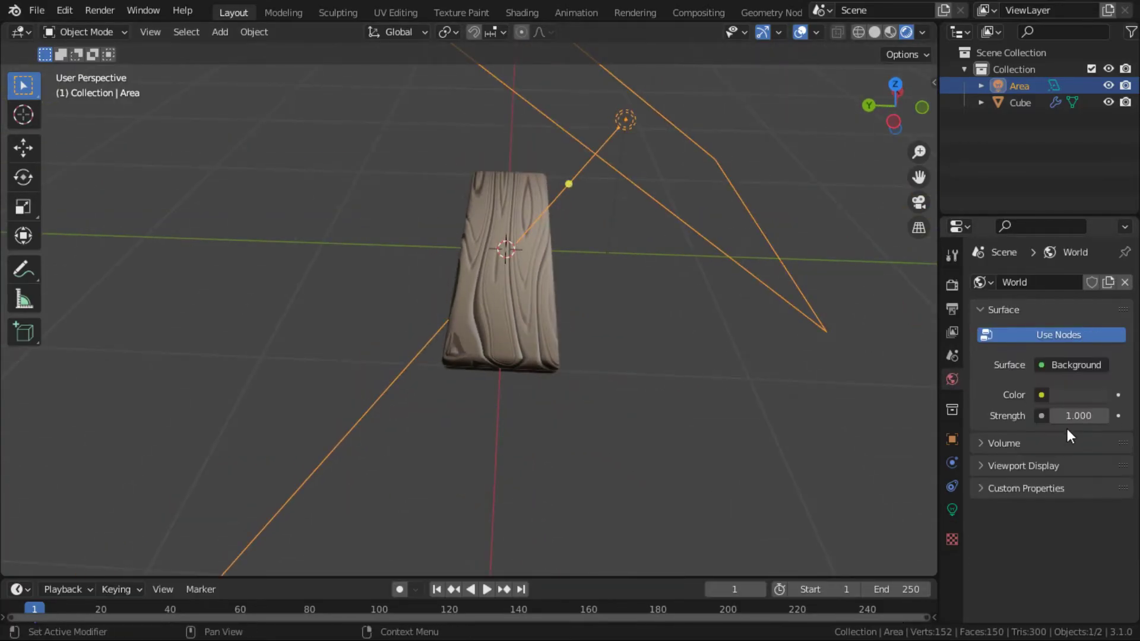
pyautogui.moveTo(1078, 415)
pyautogui.mouseDown()
pyautogui.moveTo(1018, 415)
pyautogui.moveTo(1062, 416)
pyautogui.mouseUp()
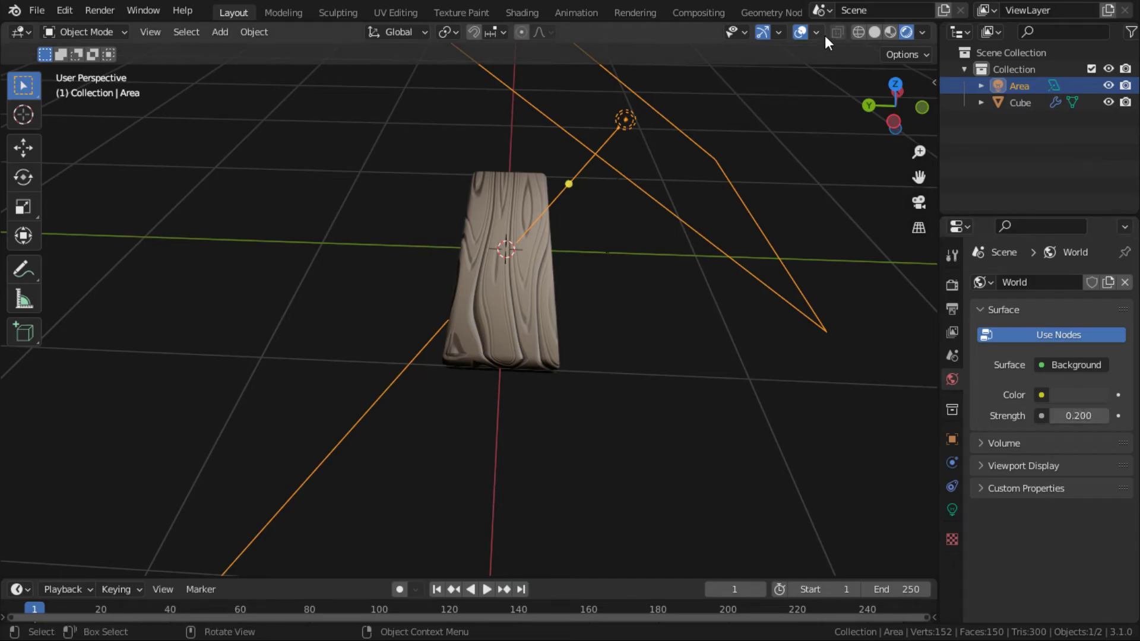
pyautogui.click(802, 33)
pyautogui.moveTo(738, 148); pyautogui.dragTo(500, 331, button='middle')
pyautogui.scroll(-4, 754, 300)
pyautogui.scroll(-2, 656, 321)
pyautogui.scroll(3, 594, 238)
pyautogui.scroll(-2, 500, 325)
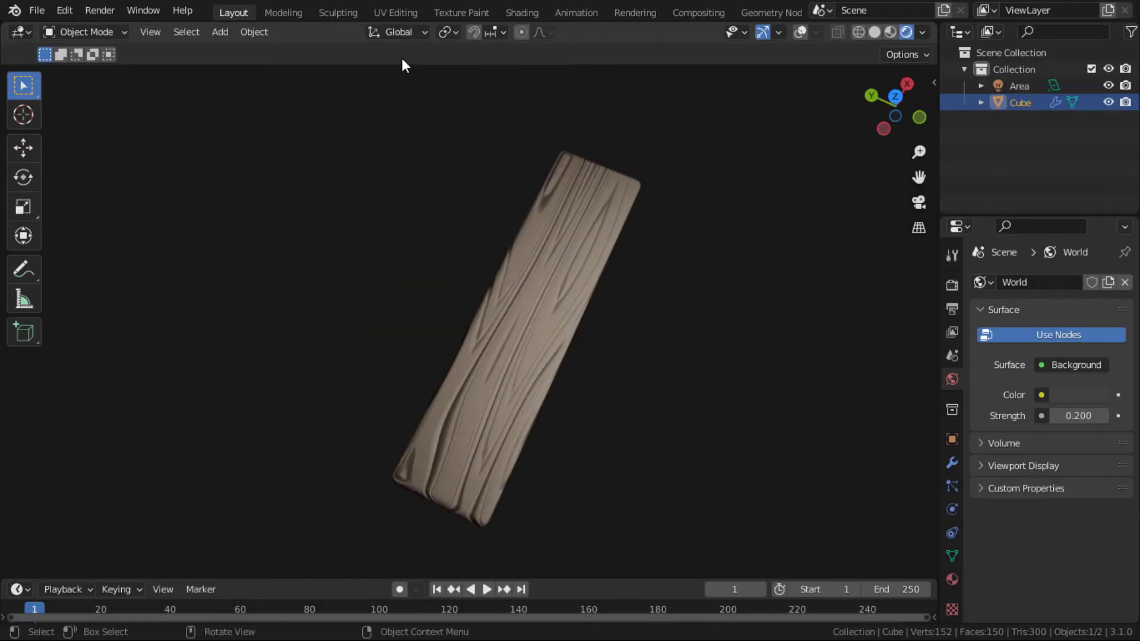
# Switch to the Shading workspace and place a duplicate of the plank beside it, about 0.55 m along the Y axis
pyautogui.click(523, 11)
pyautogui.click(759, 164)
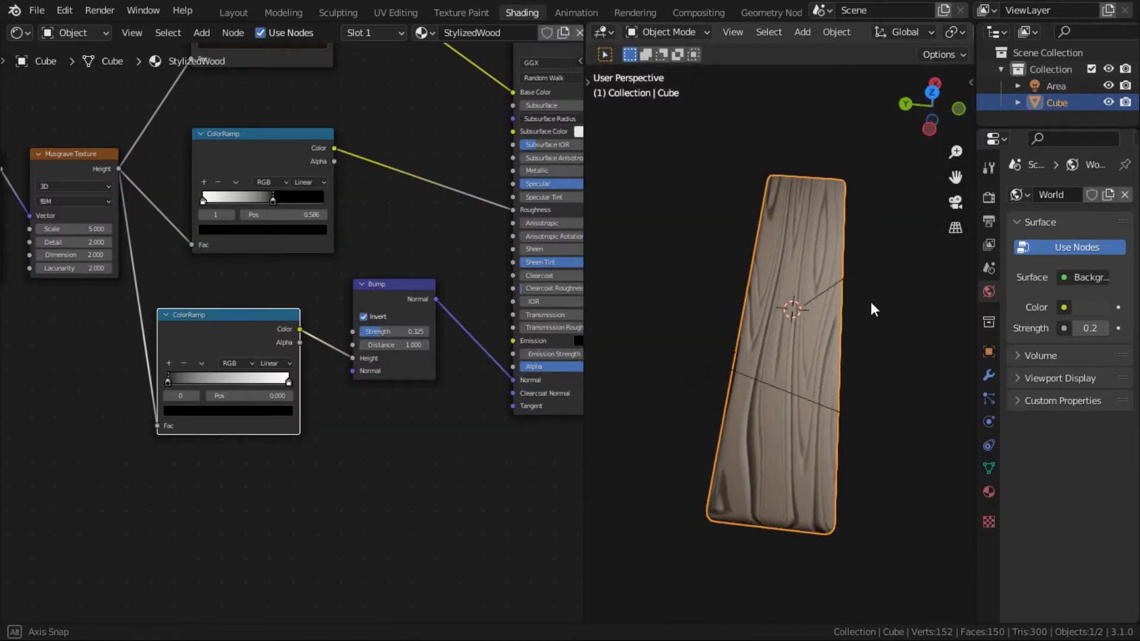
pyautogui.moveTo(873, 300); pyautogui.dragTo(866, 309, button='middle')
pyautogui.moveTo(804, 358); pyautogui.dragTo(811, 368, button='middle')
pyautogui.hotkey('shift', 'd')
pyautogui.press('y')
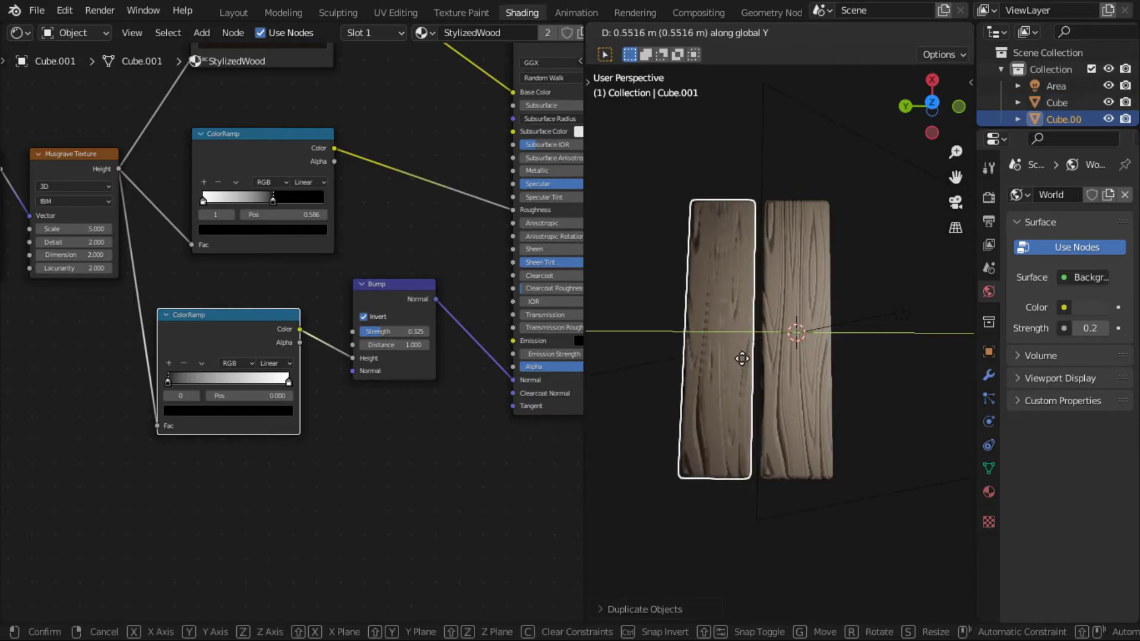
pyautogui.click(742, 358)
# Duplicate the original plank again and place the copy along the Y axis on its opposite side
pyautogui.click(804, 375)
pyautogui.hotkey('shift', 'd')
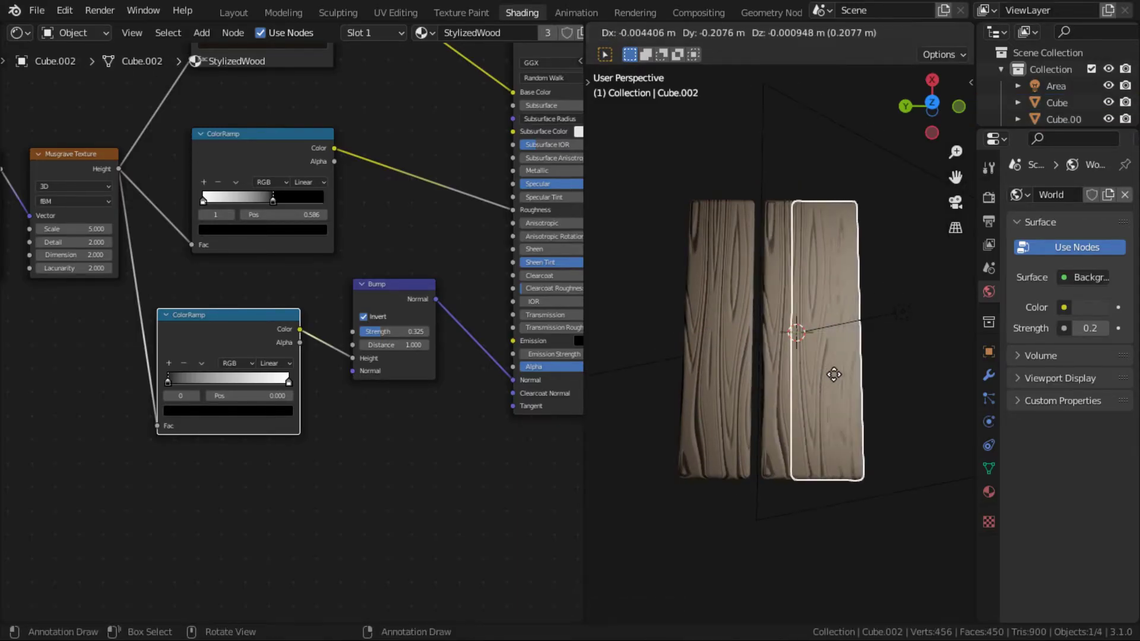
pyautogui.press('y')
pyautogui.click(902, 393)
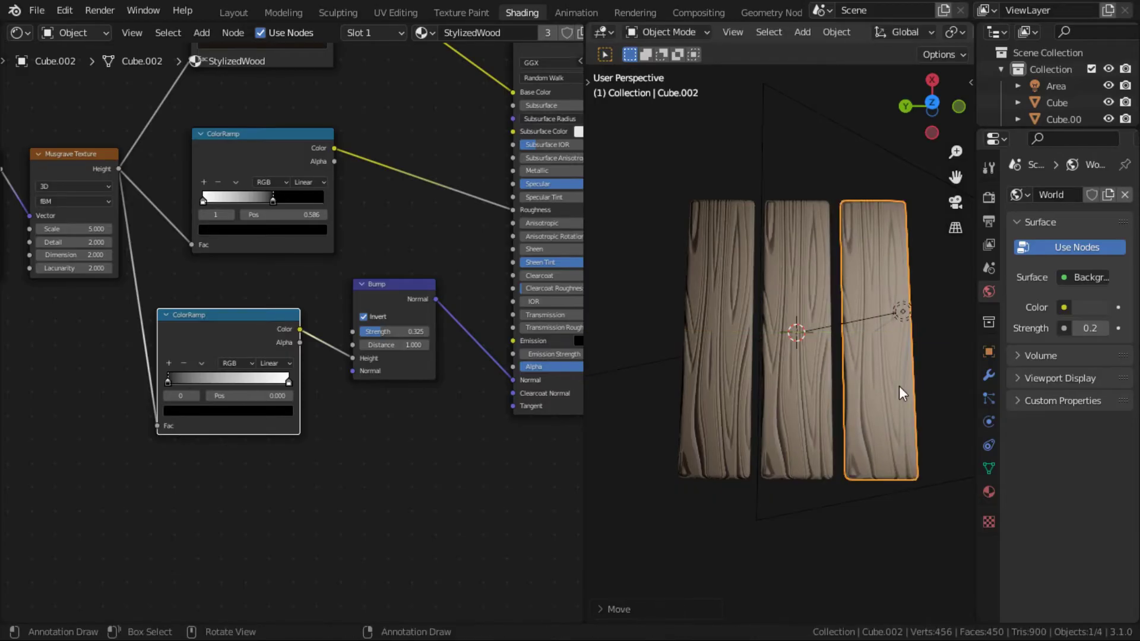
# Move the two outer planks along the Y axis so that only narrow, even gaps remain beside the middle plank
pyautogui.keyDown('shift'); pyautogui.moveTo(879, 404); pyautogui.dragTo(827, 408, button='middle'); pyautogui.keyUp('shift')
pyautogui.press('g')
pyautogui.press('y')
pyautogui.click(829, 393)
pyautogui.click(689, 398)
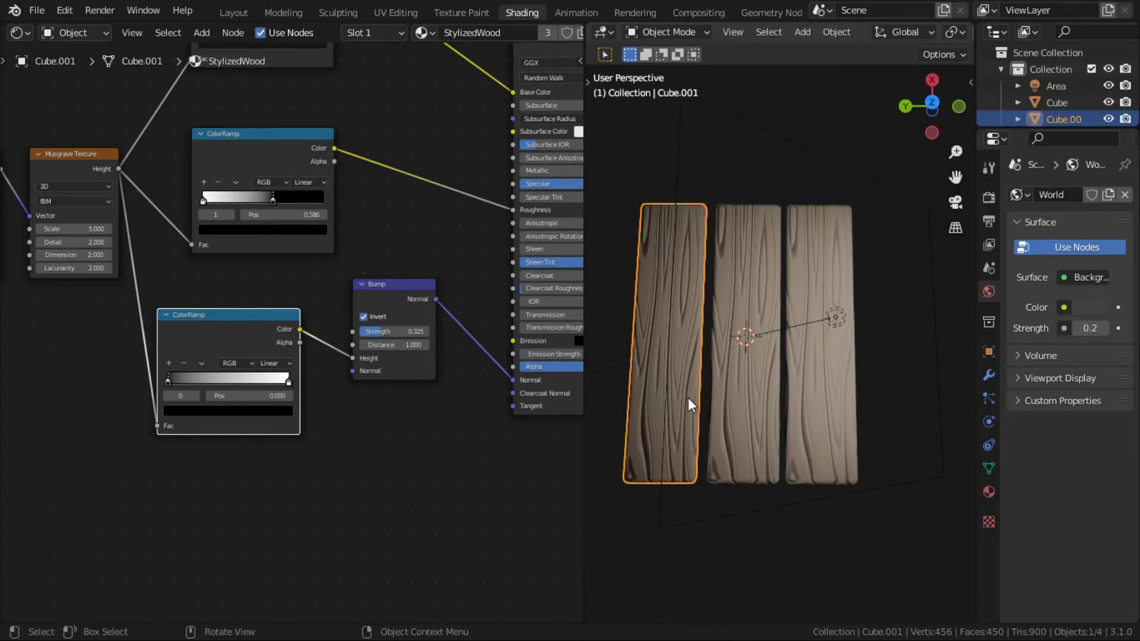
pyautogui.press('g')
pyautogui.press('y')
pyautogui.click(694, 397)
pyautogui.click(896, 408)
pyautogui.scroll(3, 853, 412)
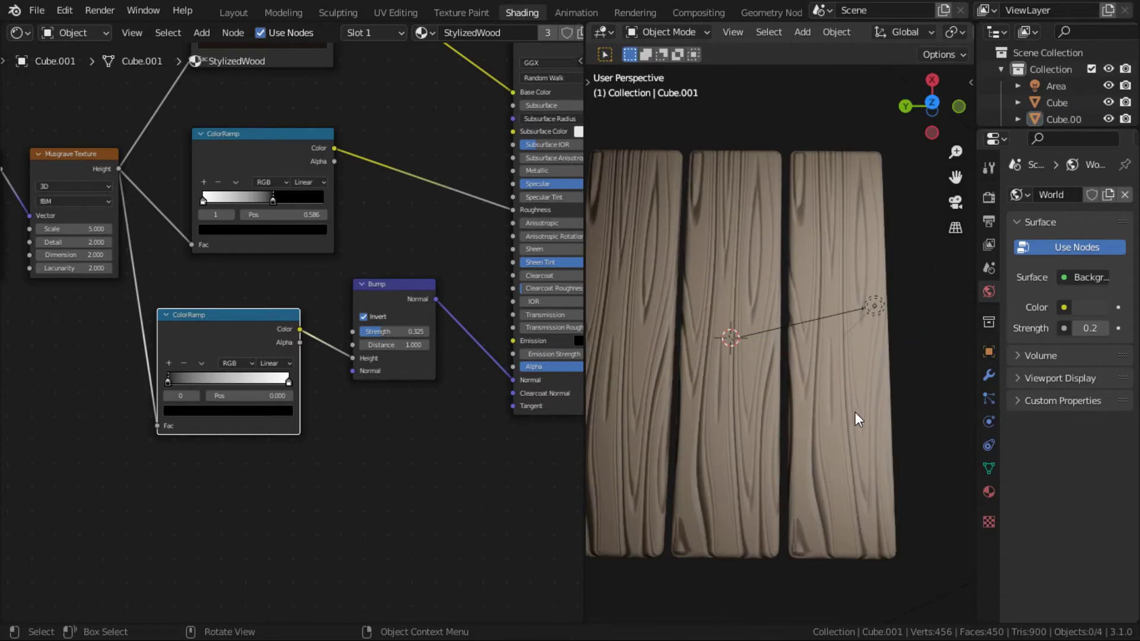
# Give the first duplicated plank its own independent copy of the StylizedWood material
pyautogui.moveTo(849, 411); pyautogui.dragTo(869, 387, button='middle')
pyautogui.click(683, 384)
pyautogui.scroll(2, 285, 357)
pyautogui.moveTo(130, 343); pyautogui.dragTo(498, 487, button='middle')
pyautogui.moveTo(353, 439)
pyautogui.mouseDown(button='middle')
pyautogui.moveTo(425, 437)
pyautogui.moveTo(360, 439)
pyautogui.mouseUp(button='middle')
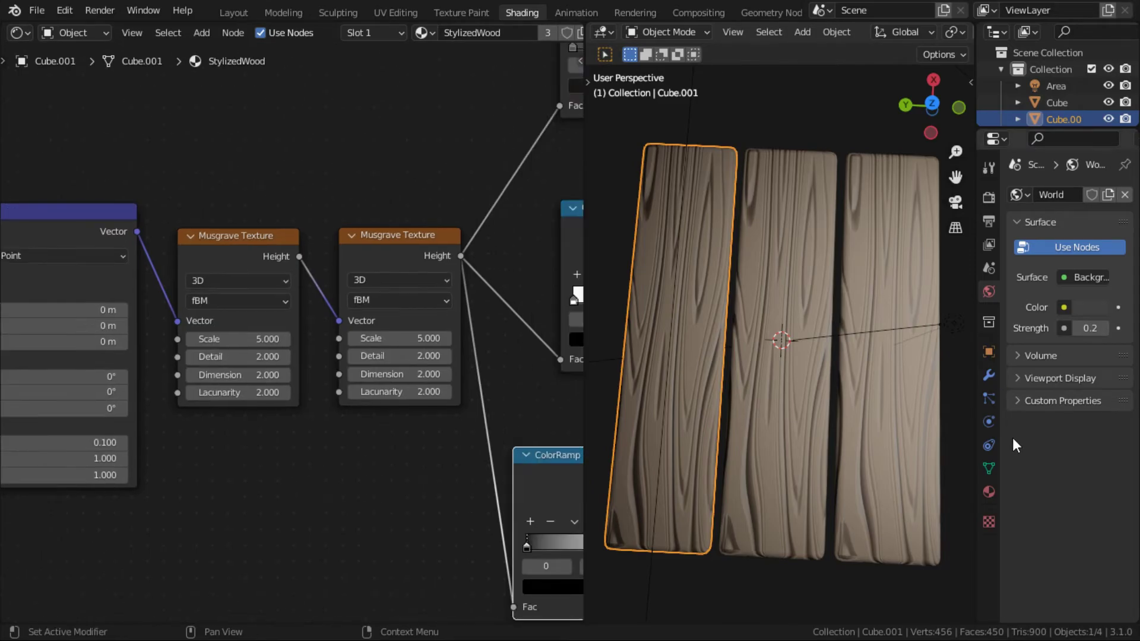
pyautogui.click(988, 491)
pyautogui.click(1078, 265)
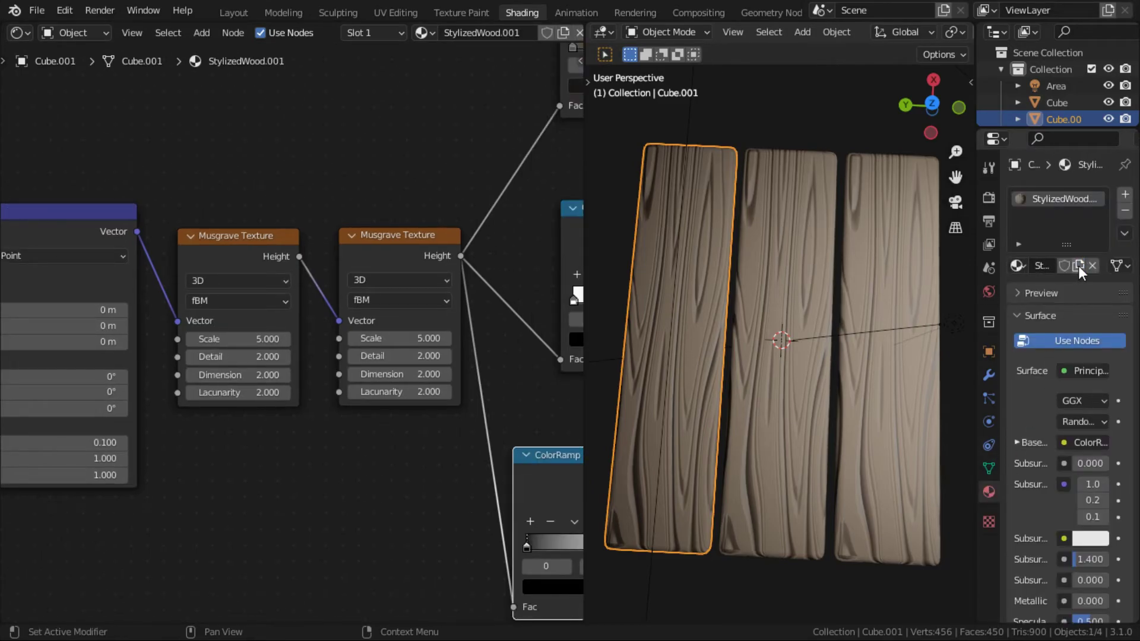
pyautogui.moveTo(978, 304); pyautogui.dragTo(867, 302)
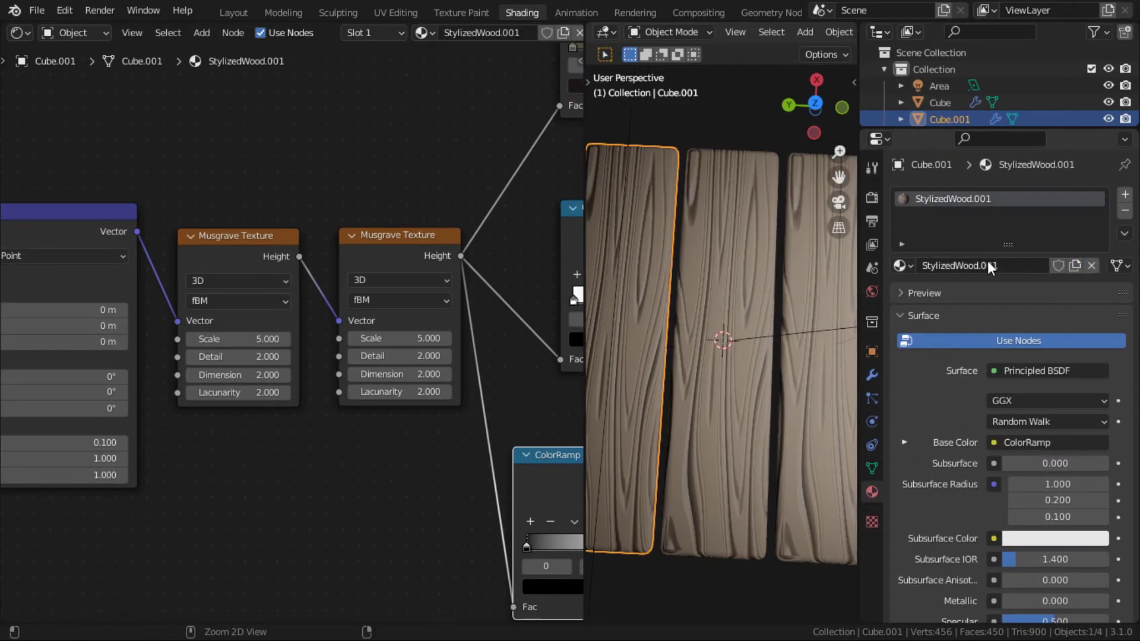
pyautogui.hotkey('ctrl', 'z')
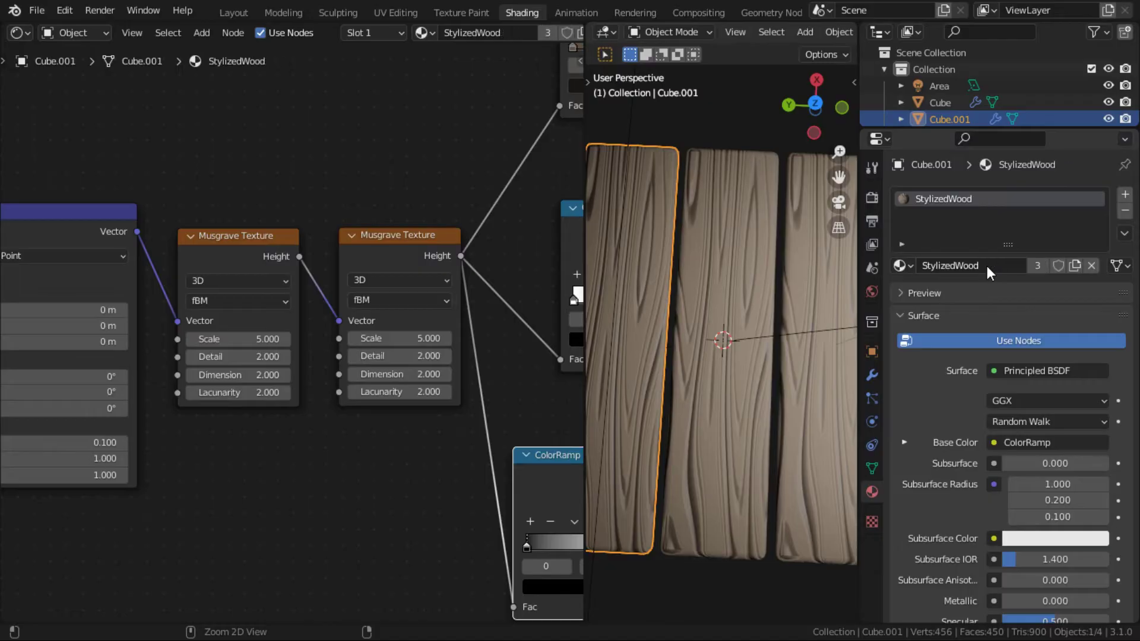
pyautogui.click(1078, 265)
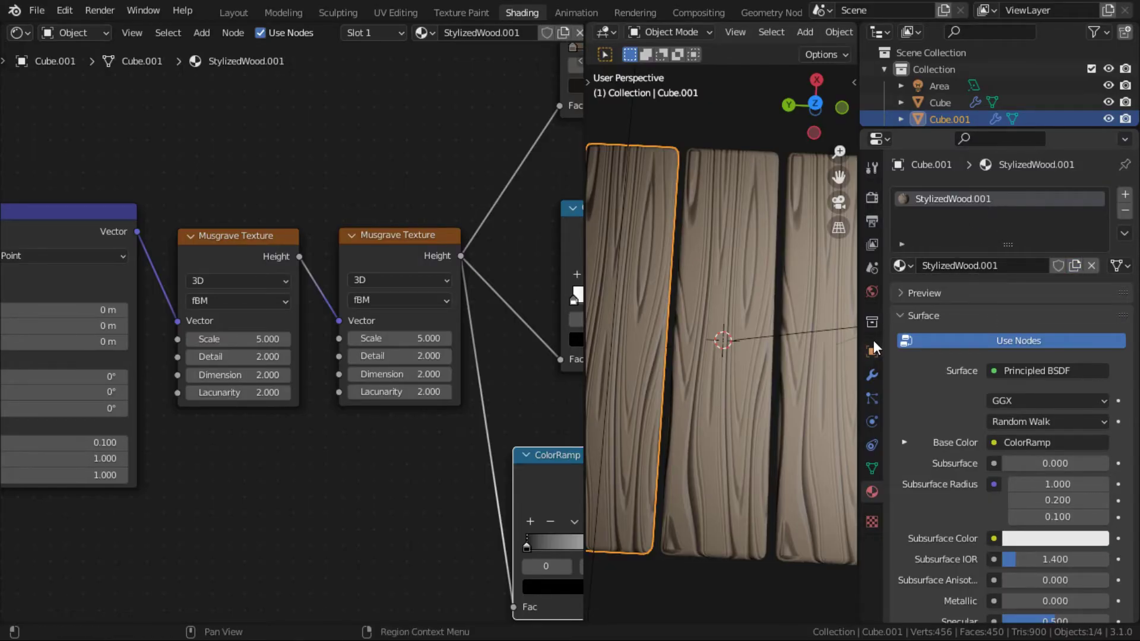
pyautogui.moveTo(860, 342); pyautogui.dragTo(980, 341)
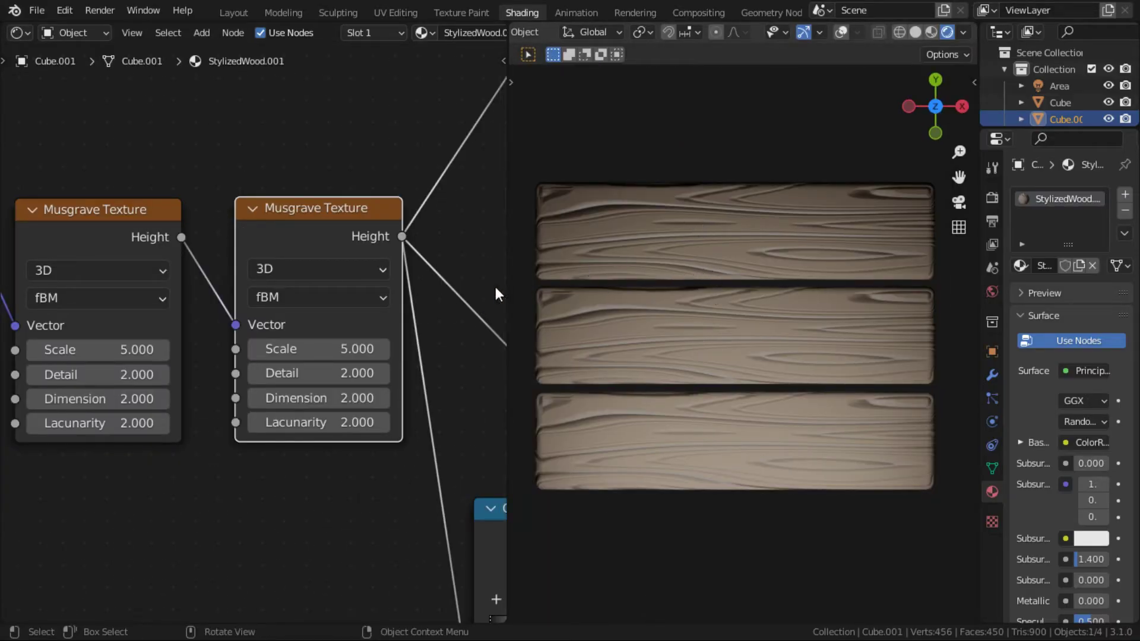
# Try different Scale values on the two Musgrave textures of the copied material and restore both to 5
pyautogui.moveTo(279, 318)
pyautogui.mouseDown(button='middle')
pyautogui.moveTo(356, 324)
pyautogui.moveTo(260, 323)
pyautogui.mouseUp(button='middle')
pyautogui.moveTo(321, 359)
pyautogui.mouseDown()
pyautogui.moveTo(507, 359)
pyautogui.moveTo(306, 359)
pyautogui.mouseUp()
pyautogui.click(305, 358)
pyautogui.write('5')
pyautogui.press('Return')
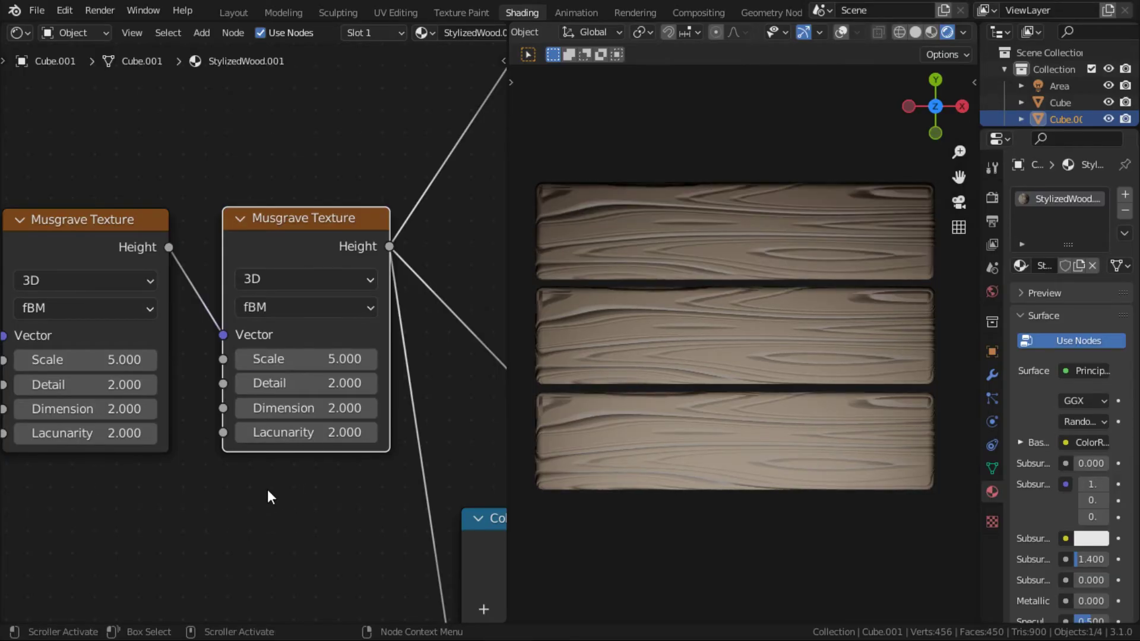
pyautogui.moveTo(183, 380); pyautogui.dragTo(327, 373, button='middle')
pyautogui.scroll(2, 320, 370)
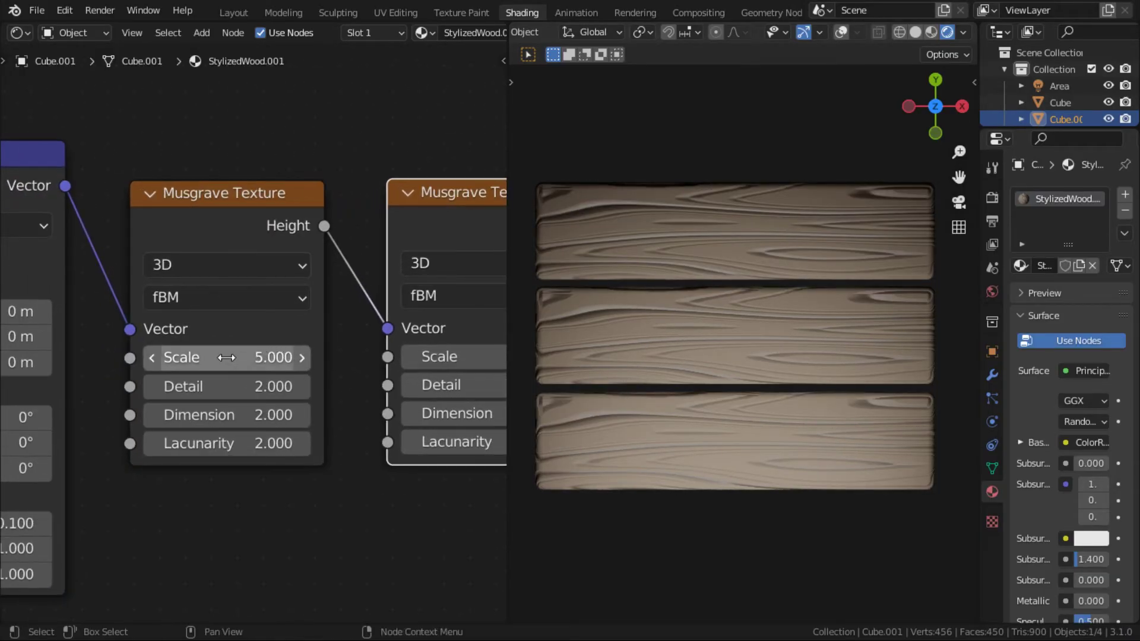
pyautogui.moveTo(226, 358); pyautogui.dragTo(334, 356)
pyautogui.hotkey('ctrl', 'z')
pyautogui.moveTo(249, 359); pyautogui.dragTo(335, 358)
pyautogui.hotkey('ctrl', 'z')
# In the first duplicate's Mapping node, set the Y scale to 0.47 and the location to X 0.15 m, Y 0.44 m
pyautogui.moveTo(175, 370); pyautogui.dragTo(30, 292, button='middle')
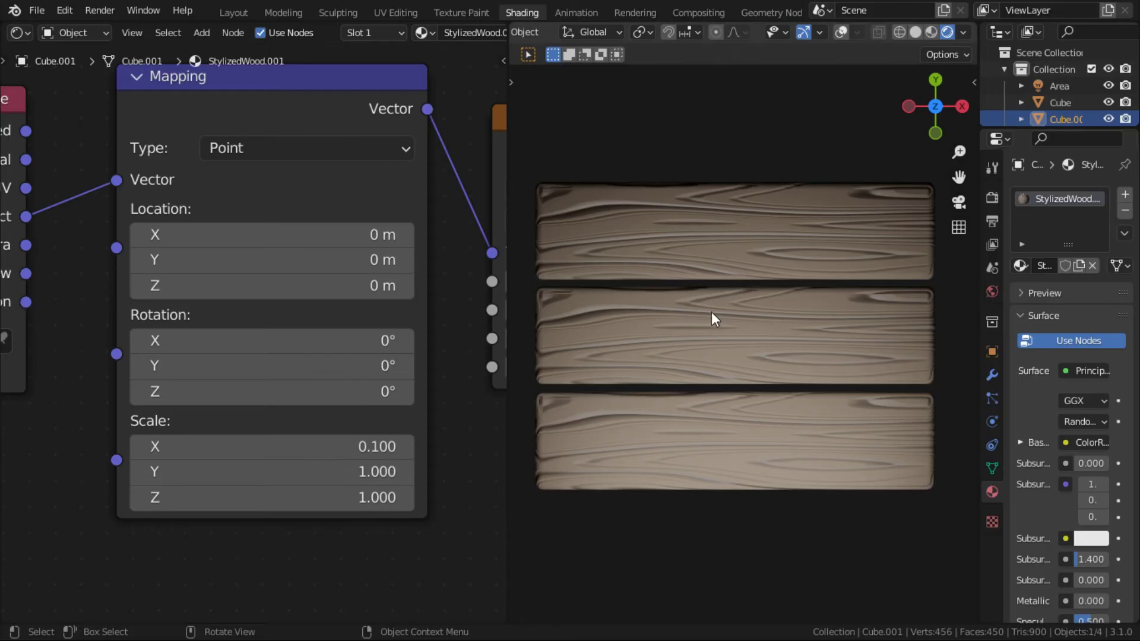
pyautogui.keyDown('shift'); pyautogui.moveTo(305, 466); pyautogui.dragTo(802, 470); pyautogui.keyUp('shift')
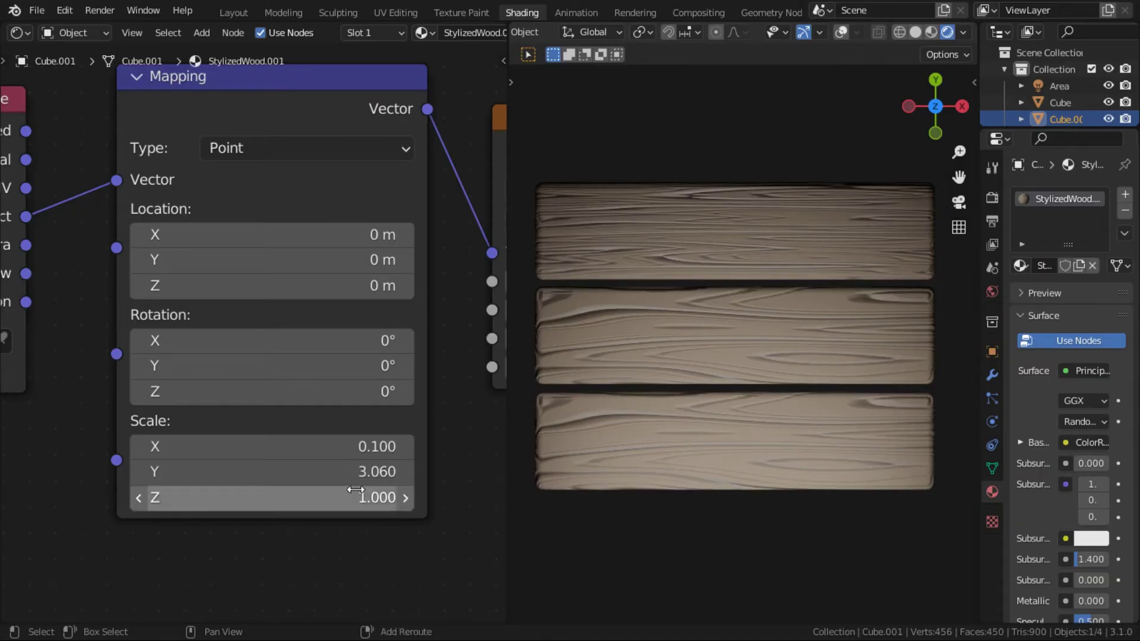
pyautogui.moveTo(356, 472); pyautogui.dragTo(275, 472)
pyautogui.moveTo(356, 234); pyautogui.dragTo(428, 259)
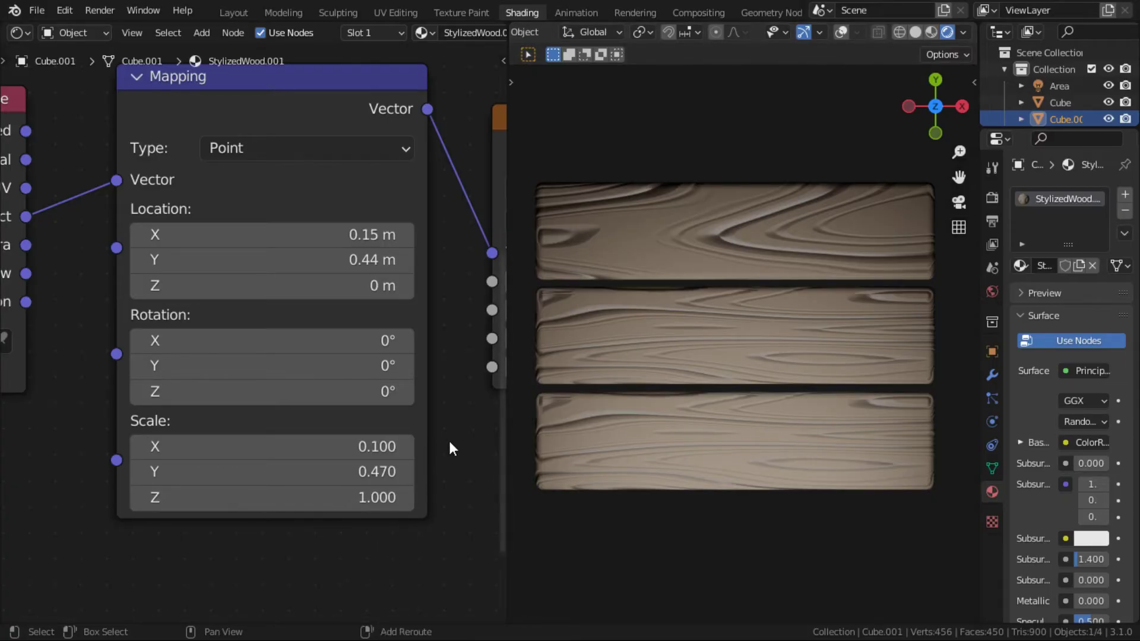
# Move the white stop of the ColorRamp feeding the Bump node slightly towards the black stop
pyautogui.keyDown('shift'); pyautogui.moveTo(450, 440); pyautogui.dragTo(422, 263, button='middle'); pyautogui.keyUp('shift')
pyautogui.scroll(-1, 423, 264)
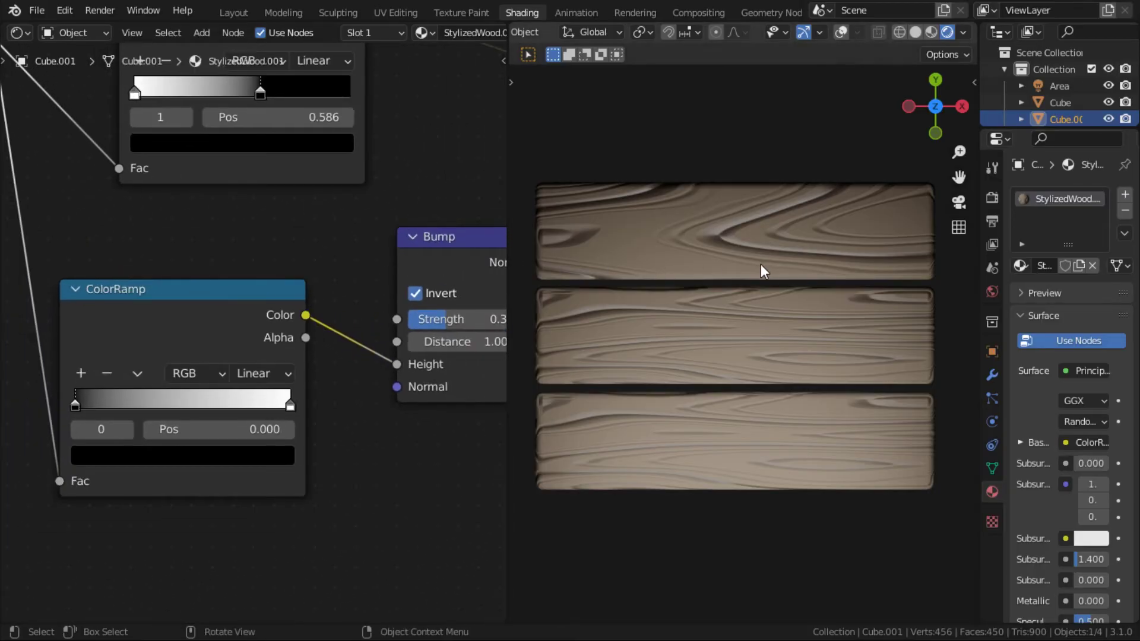
pyautogui.scroll(2, 290, 401)
pyautogui.moveTo(106, 407)
pyautogui.mouseDown()
pyautogui.moveTo(222, 404)
pyautogui.moveTo(114, 408)
pyautogui.mouseUp()
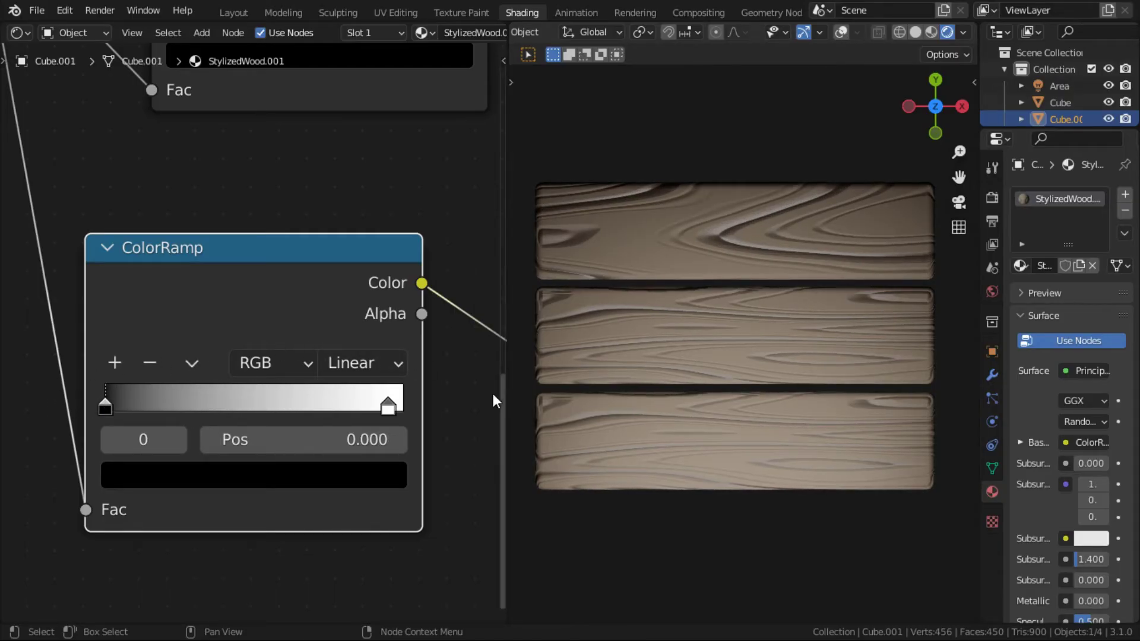
# Select the second duplicated plank and give it its own independent copy of the StylizedWood material
pyautogui.click(661, 439)
pyautogui.scroll(-4, 356, 279)
pyautogui.scroll(-1, 324, 267)
pyautogui.click(993, 264)
pyautogui.click(992, 492)
pyautogui.moveTo(981, 298); pyautogui.dragTo(850, 293)
pyautogui.click(1076, 266)
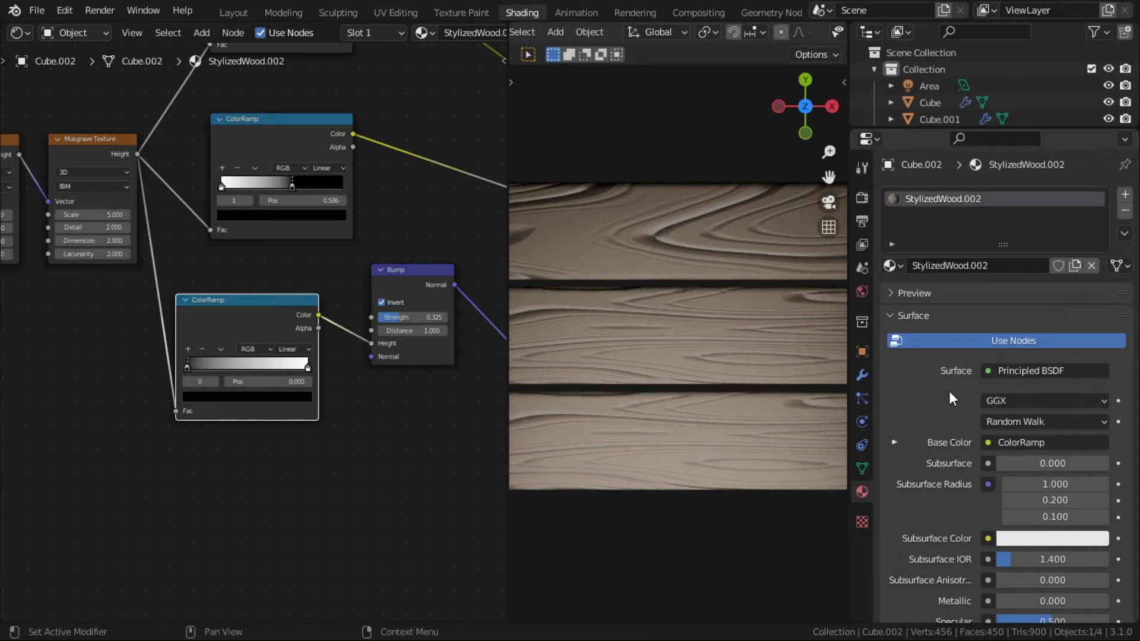
pyautogui.click(861, 375)
pyautogui.click(862, 493)
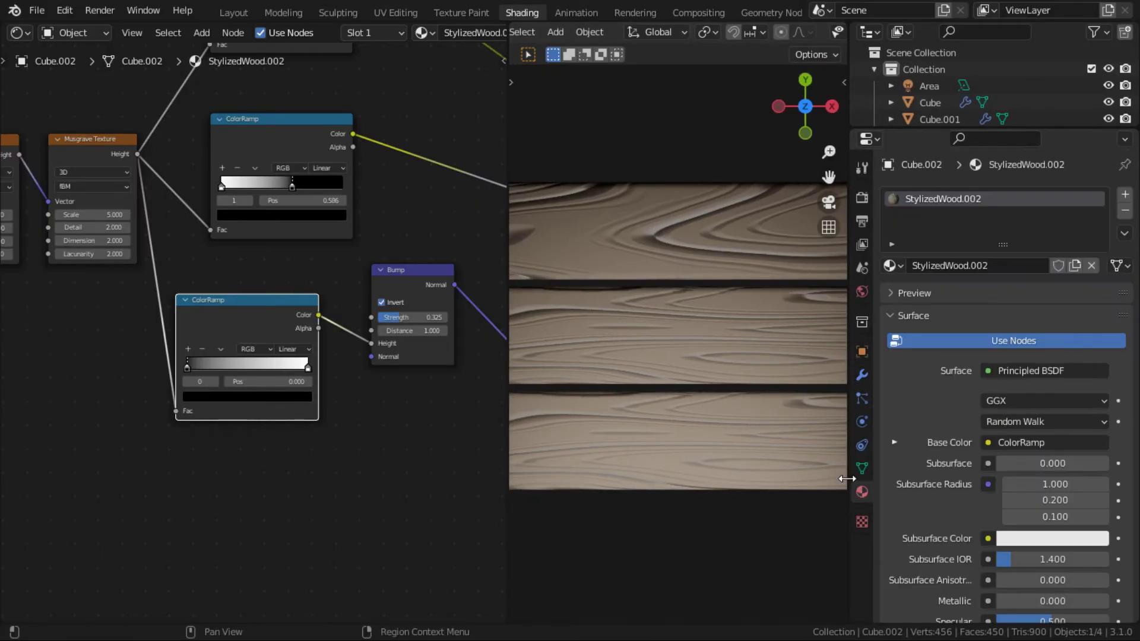
pyautogui.moveTo(847, 477); pyautogui.dragTo(1014, 463)
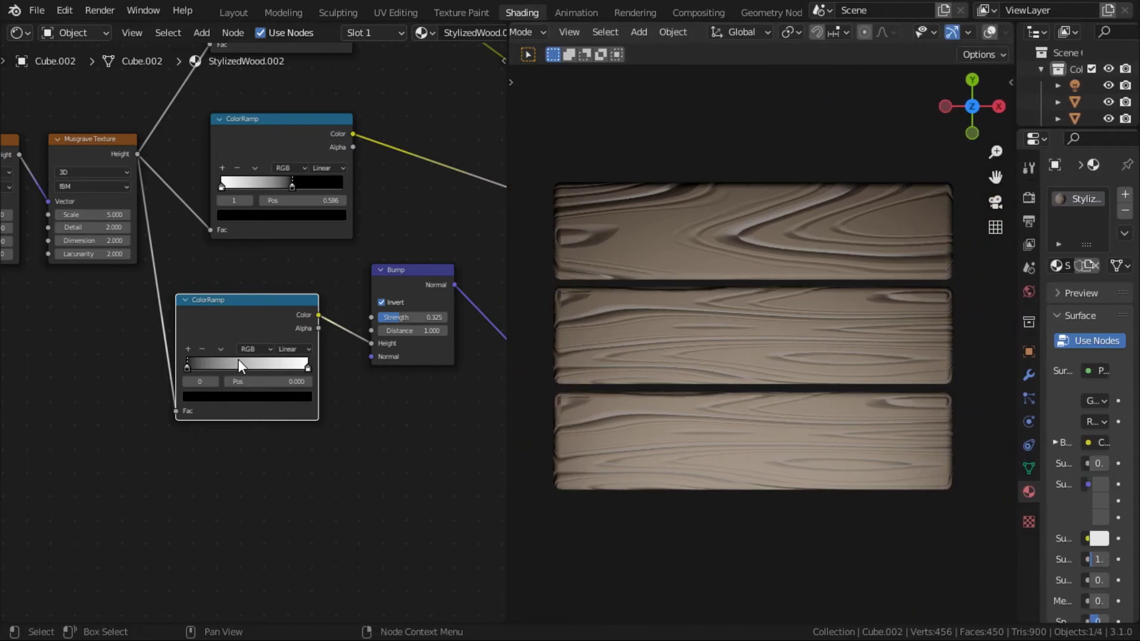
# Set the Scale of the second Musgrave texture in this plank's material to 8.51
pyautogui.moveTo(103, 337); pyautogui.dragTo(492, 425, button='middle')
pyautogui.scroll(3, 388, 390)
pyautogui.moveTo(389, 390); pyautogui.dragTo(266, 417, button='middle')
pyautogui.scroll(3, 355, 389)
pyautogui.moveTo(316, 308); pyautogui.dragTo(397, 306)
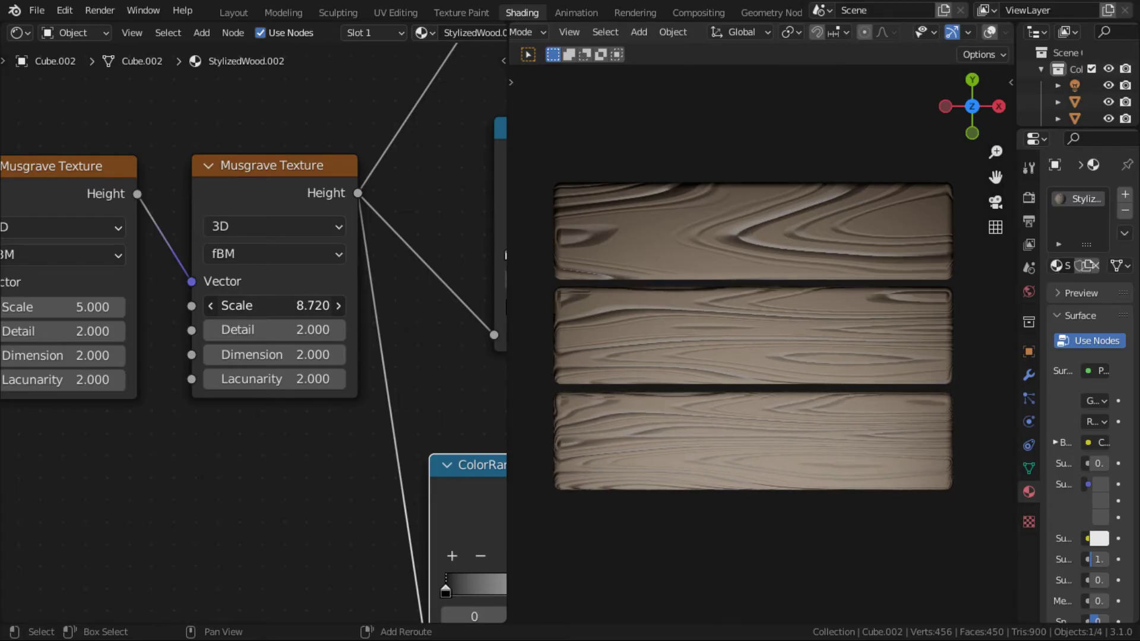
# In this plank's Mapping node, set the Y scale to 2.11 and the Y location to 1.01 m for finer grain
pyautogui.moveTo(184, 330); pyautogui.dragTo(461, 349, button='middle')
pyautogui.moveTo(304, 342); pyautogui.dragTo(454, 342, button='middle')
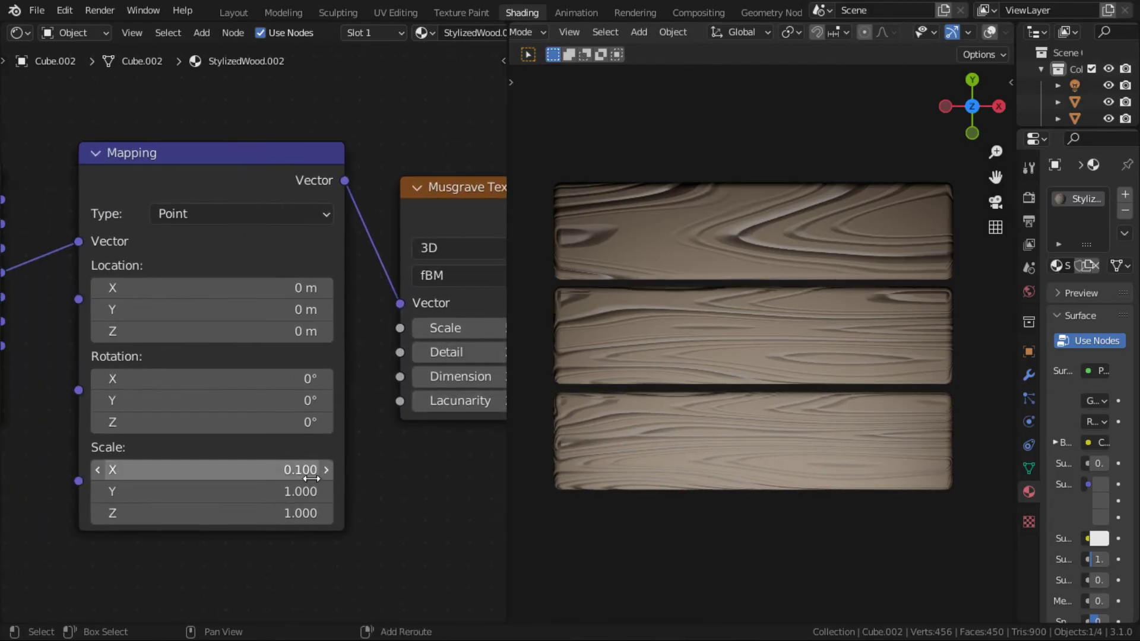
pyautogui.moveTo(310, 479); pyautogui.dragTo(314, 362, button='middle')
pyautogui.scroll(3, 311, 361)
pyautogui.moveTo(253, 391)
pyautogui.mouseDown()
pyautogui.moveTo(337, 391)
pyautogui.moveTo(288, 372)
pyautogui.moveTo(339, 363)
pyautogui.moveTo(312, 390)
pyautogui.moveTo(270, 390)
pyautogui.mouseUp()
pyautogui.hotkey('ctrl', 'z')
pyautogui.moveTo(273, 341); pyautogui.dragTo(309, 396, button='middle')
pyautogui.moveTo(309, 218); pyautogui.dragTo(365, 218)
pyautogui.scroll(2, 750, 443)
pyautogui.keyDown('shift'); pyautogui.moveTo(750, 444); pyautogui.dragTo(736, 314, button='middle'); pyautogui.keyUp('shift')
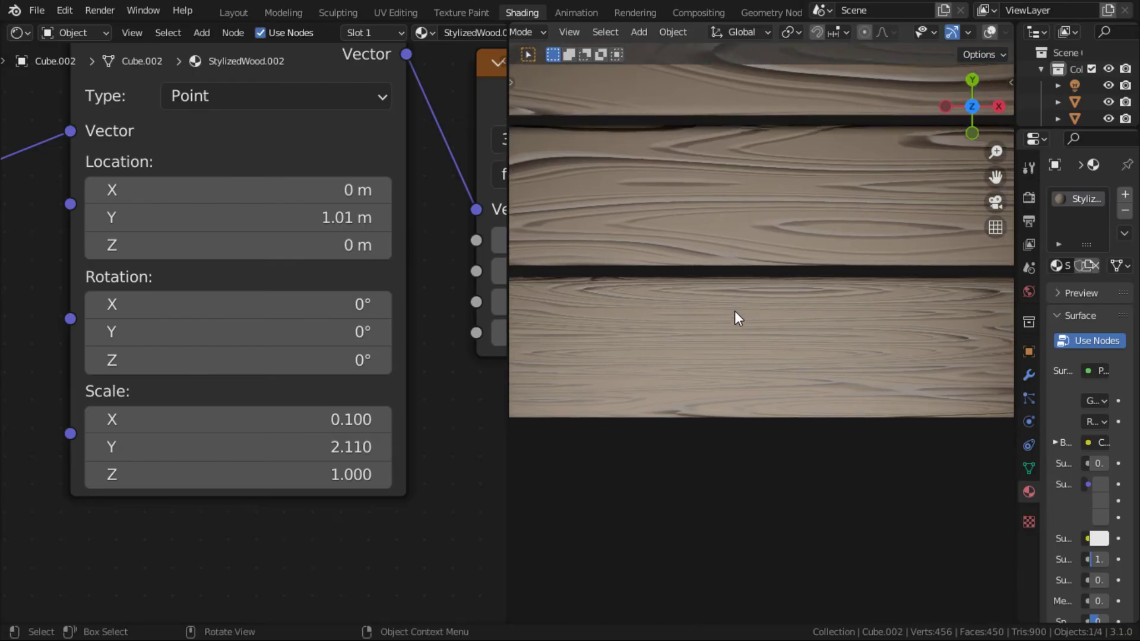
# Move the black stop of the bump ColorRamp to position 0.214 and check the fine grain up close
pyautogui.moveTo(382, 334); pyautogui.dragTo(168, 325, button='middle')
pyautogui.scroll(-5, 257, 309)
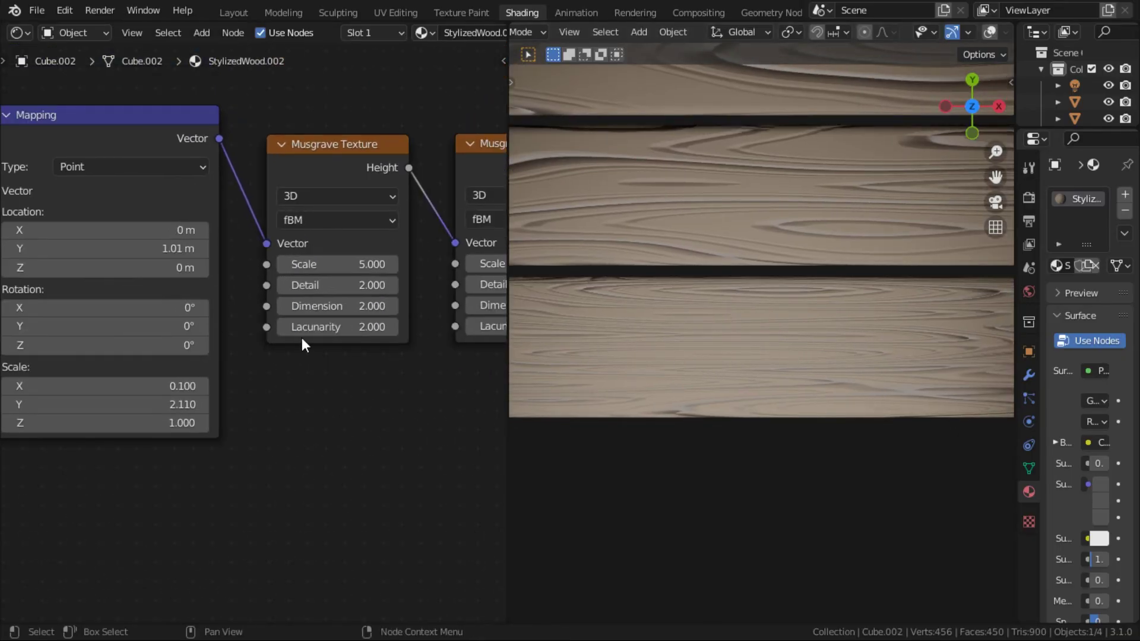
pyautogui.moveTo(301, 337); pyautogui.dragTo(0, 211, button='middle')
pyautogui.scroll(1, 256, 271)
pyautogui.scroll(3, 256, 277)
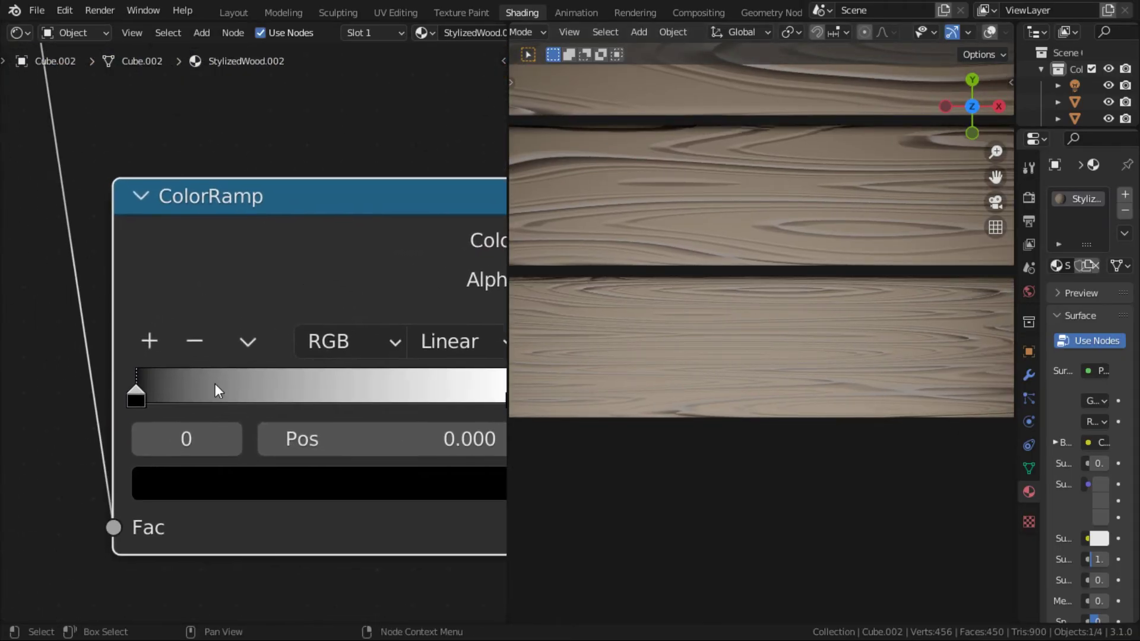
pyautogui.moveTo(136, 394); pyautogui.dragTo(222, 385)
pyautogui.scroll(-3, 791, 355)
pyautogui.moveTo(876, 407); pyautogui.dragTo(957, 338, button='middle')
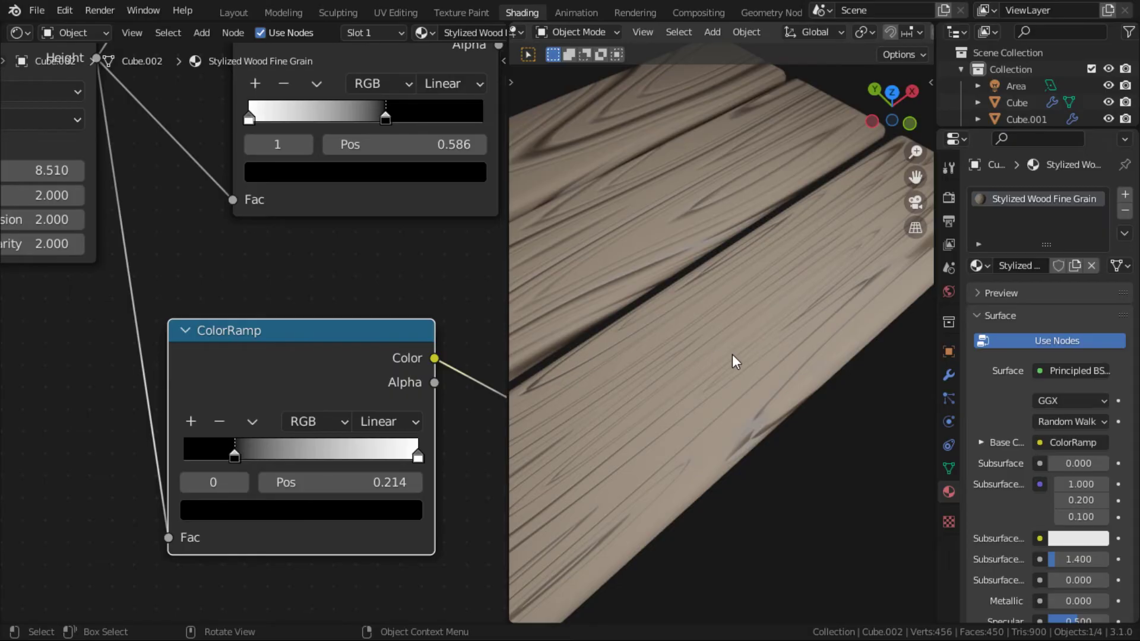
# Set the Mapping node's X scale to 0.06 to stretch the fine grain along the plank
pyautogui.moveTo(715, 364); pyautogui.dragTo(775, 386, button='middle')
pyautogui.moveTo(310, 368); pyautogui.dragTo(426, 399, button='middle')
pyautogui.moveTo(267, 407); pyautogui.dragTo(249, 407)
pyautogui.moveTo(739, 398); pyautogui.dragTo(833, 423, button='middle')
pyautogui.moveTo(261, 407); pyautogui.dragTo(270, 407)
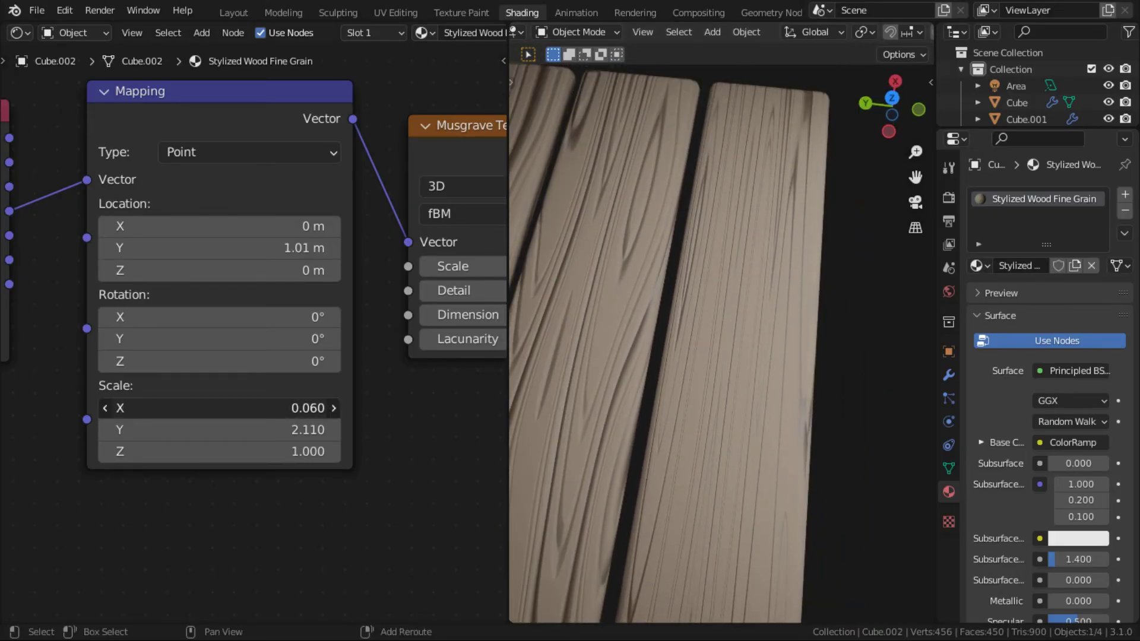
# Set the Mapping node's Y scale to 1.64 and compare the grain of the three planks from different angles
pyautogui.scroll(-2, 776, 386)
pyautogui.scroll(1, 261, 432)
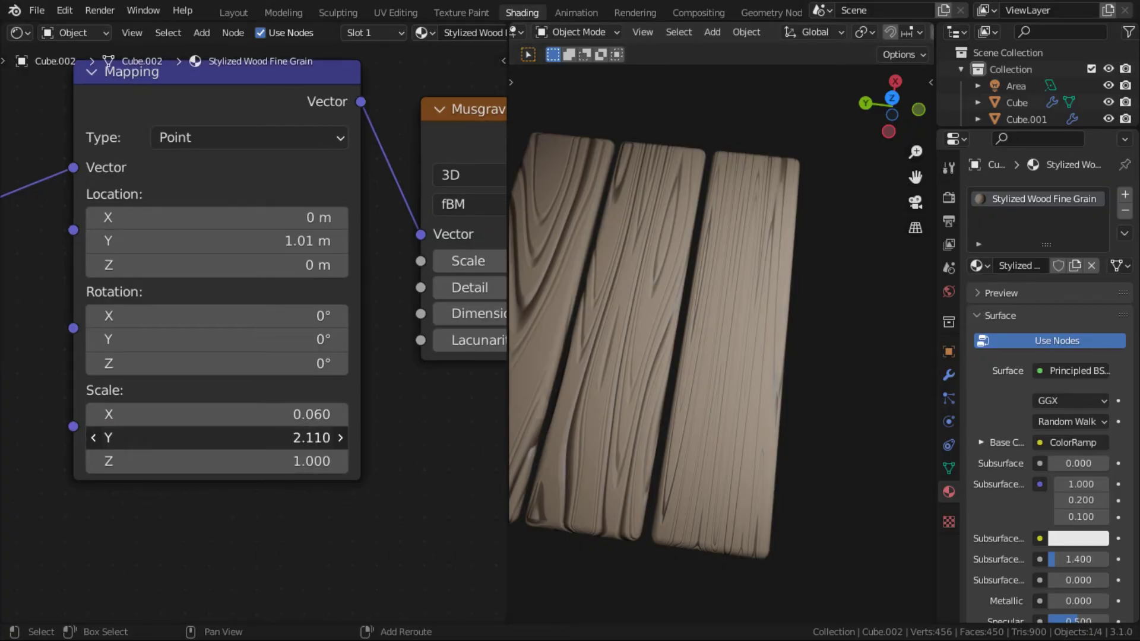
pyautogui.moveTo(261, 437); pyautogui.dragTo(239, 437)
pyautogui.moveTo(796, 374); pyautogui.dragTo(764, 407, button='middle')
pyautogui.scroll(1, 792, 329)
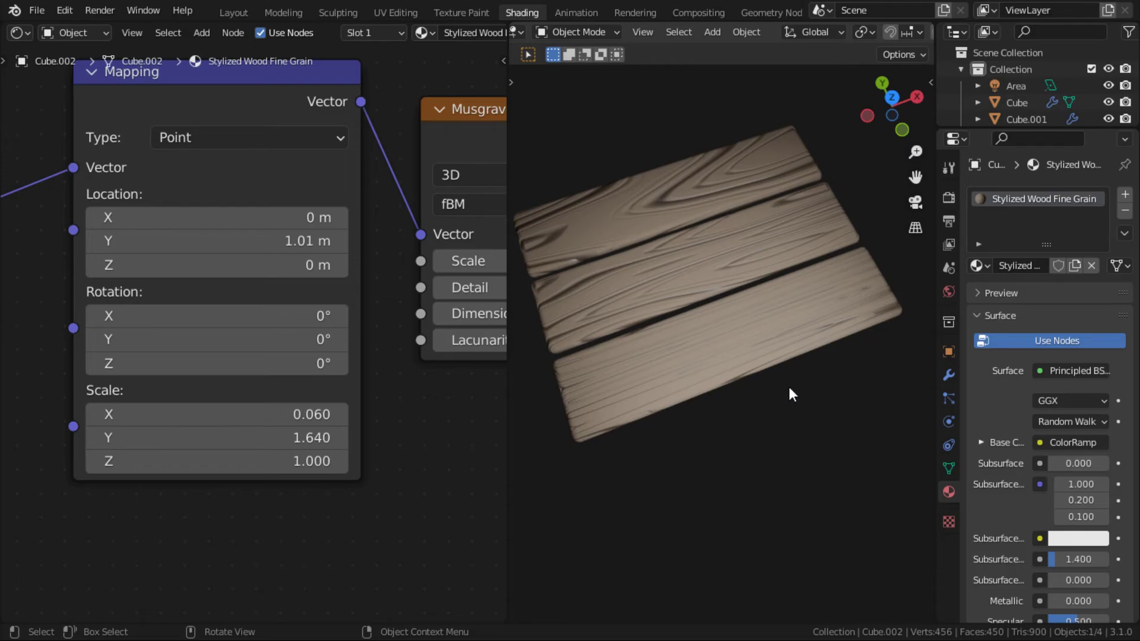
pyautogui.moveTo(774, 349); pyautogui.dragTo(682, 385, button='middle')
pyautogui.moveTo(239, 179); pyautogui.dragTo(292, 191, button='middle')
pyautogui.scroll(-2, 235, 196)
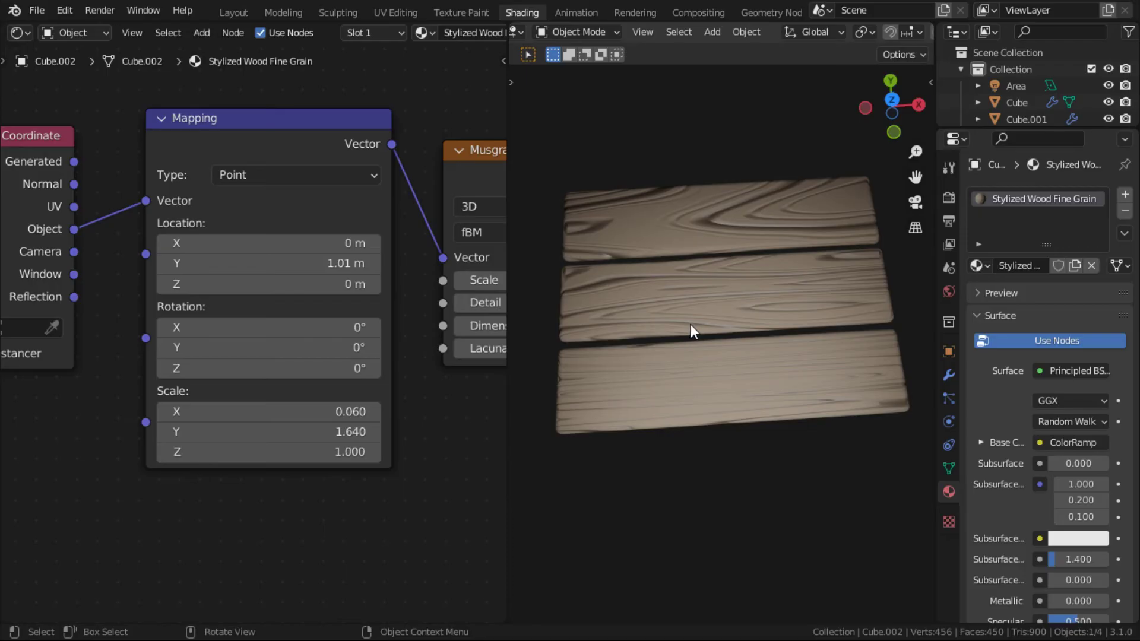
# Add a new cube mesh at the centre of the scene and switch the viewport to Material Preview shading
pyautogui.scroll(-3, 691, 324)
pyautogui.moveTo(724, 326); pyautogui.dragTo(651, 157, button='middle')
pyautogui.hotkey('shift', 'a')
pyautogui.moveTo(690, 170)
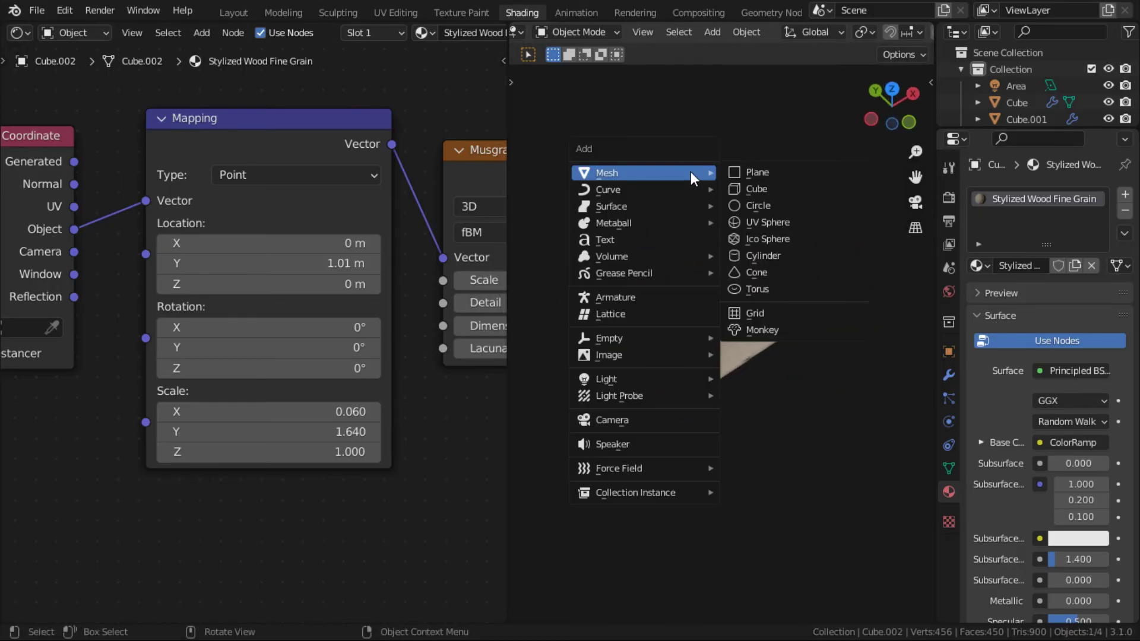
pyautogui.click(770, 188)
pyautogui.press('z')
pyautogui.click(801, 365)
pyautogui.moveTo(806, 376); pyautogui.dragTo(803, 371, button='middle')
pyautogui.click(779, 330)
pyautogui.moveTo(779, 330); pyautogui.dragTo(764, 279, button='middle')
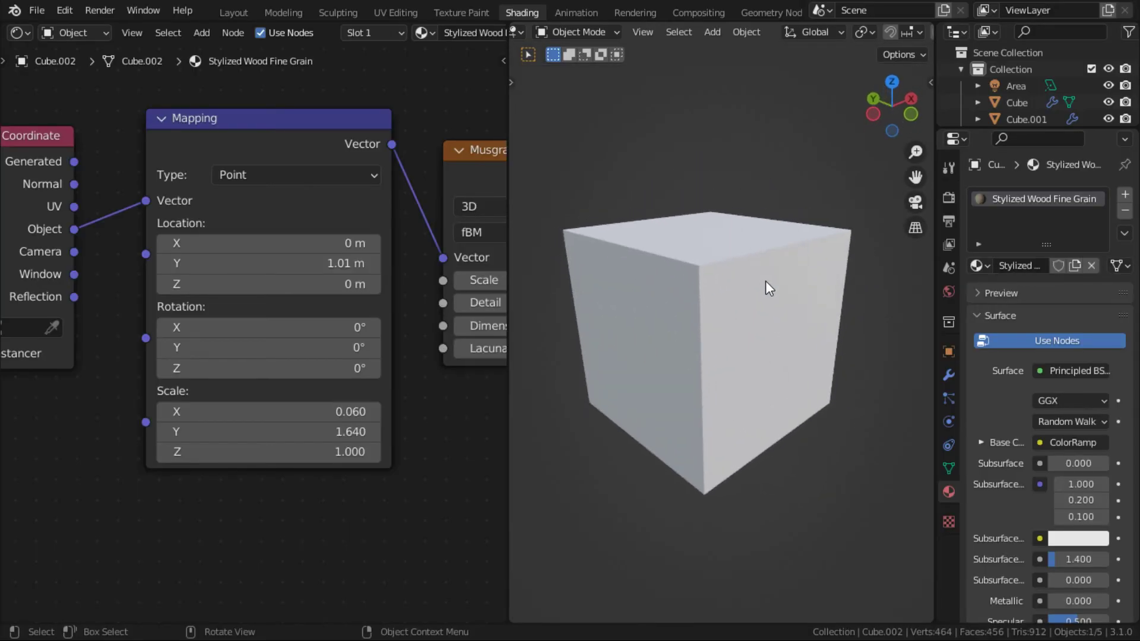
# Turn on the viewport overlays so outlines and scene helpers are drawn around the new cube
pyautogui.hotkey('ctrl', 'shift', 'z')
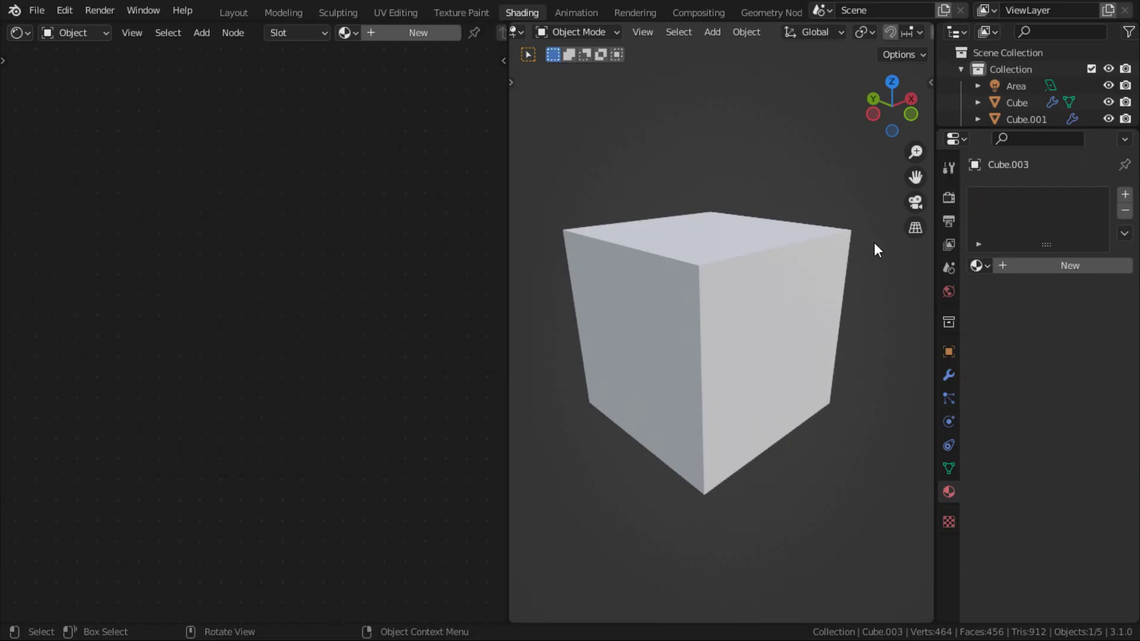
pyautogui.scroll(-2, 849, 33)
pyautogui.click(896, 32)
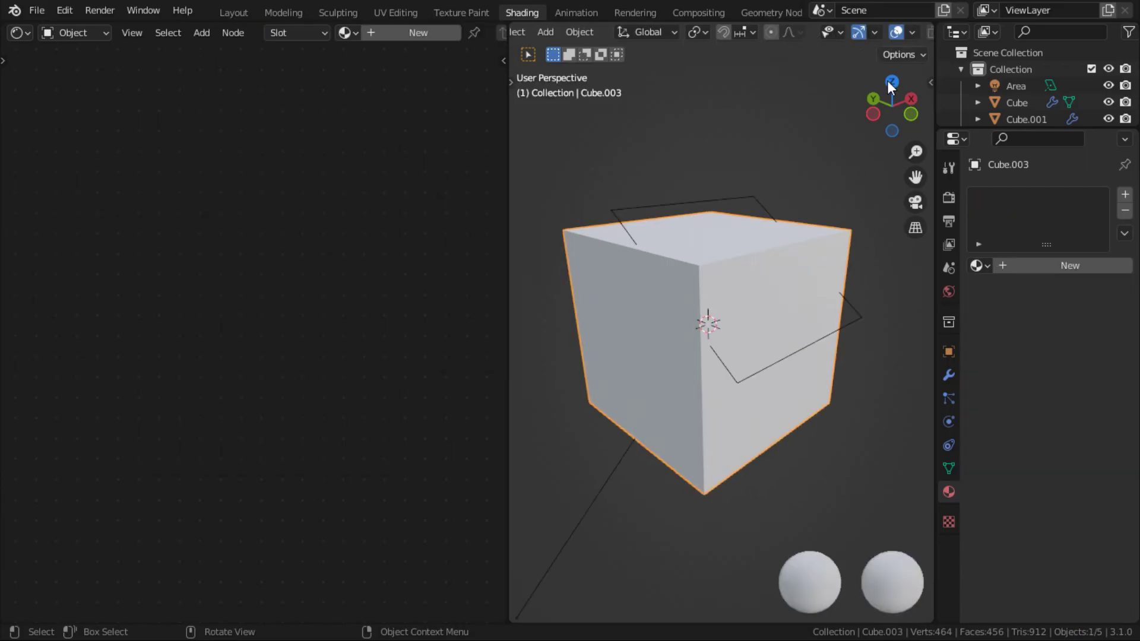
pyautogui.click(850, 188)
pyautogui.click(825, 234)
pyautogui.moveTo(864, 236); pyautogui.dragTo(954, 288, button='middle')
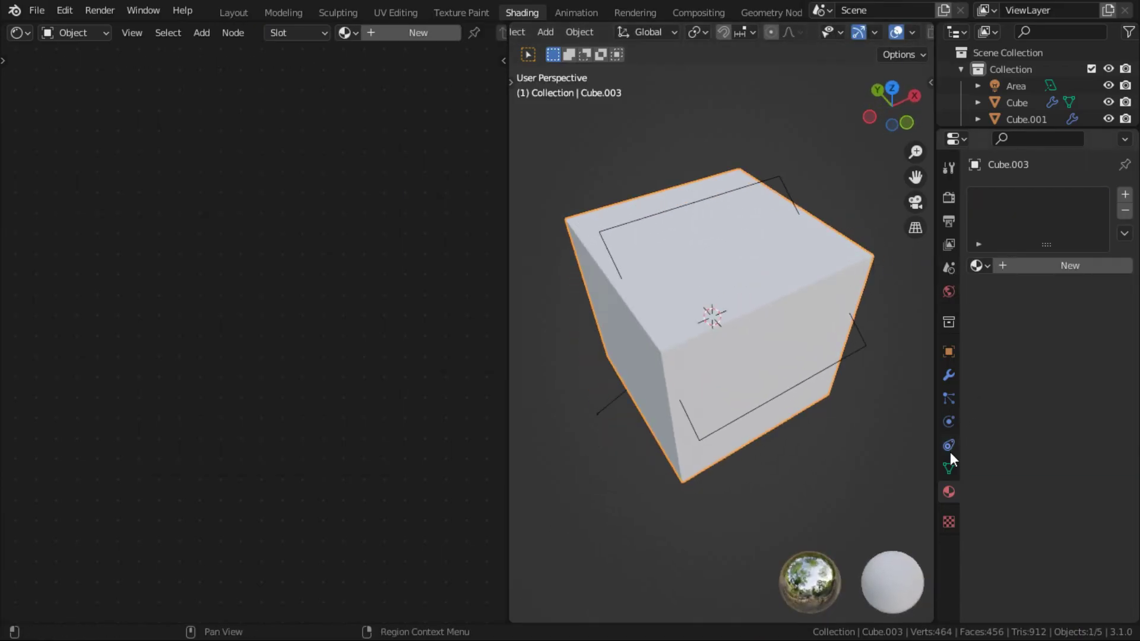
# Assign the existing Stylized Wood material to the new cube and inspect the grain on its different faces
pyautogui.click(977, 266)
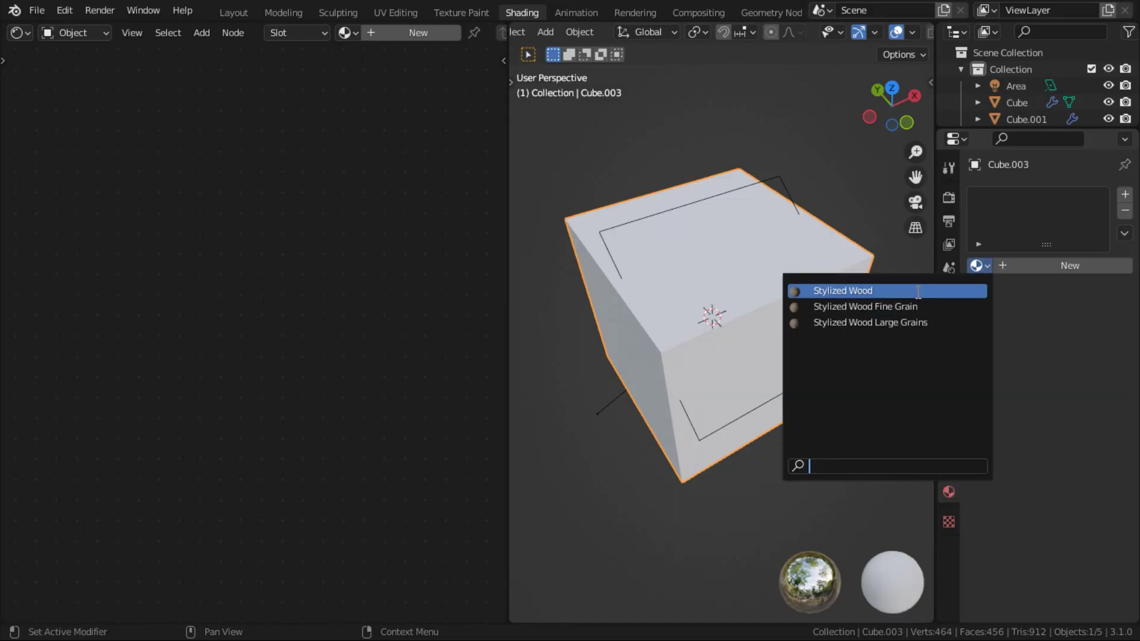
pyautogui.click(831, 290)
pyautogui.moveTo(849, 354); pyautogui.dragTo(699, 394, button='middle')
pyautogui.scroll(5, 763, 371)
pyautogui.moveTo(788, 365); pyautogui.dragTo(876, 269, button='middle')
pyautogui.scroll(-4, 843, 281)
pyautogui.moveTo(811, 293); pyautogui.dragTo(617, 386, button='middle')
pyautogui.moveTo(738, 376); pyautogui.dragTo(773, 319, button='middle')
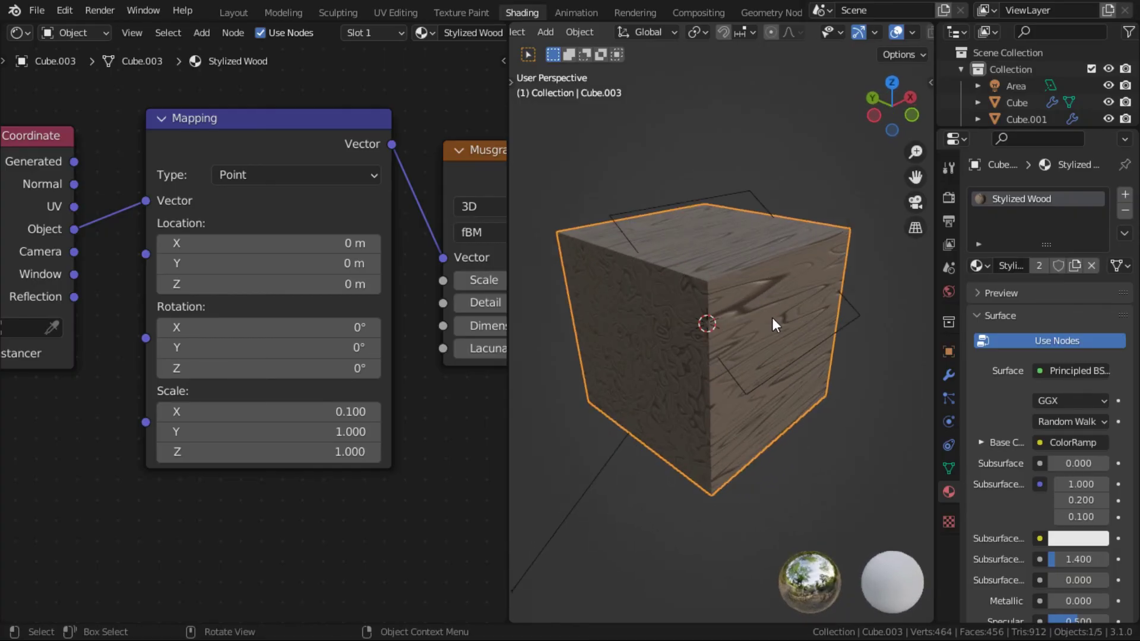
# Scale the cube down along Z into a thin slab and apply its object transform
pyautogui.press('s')
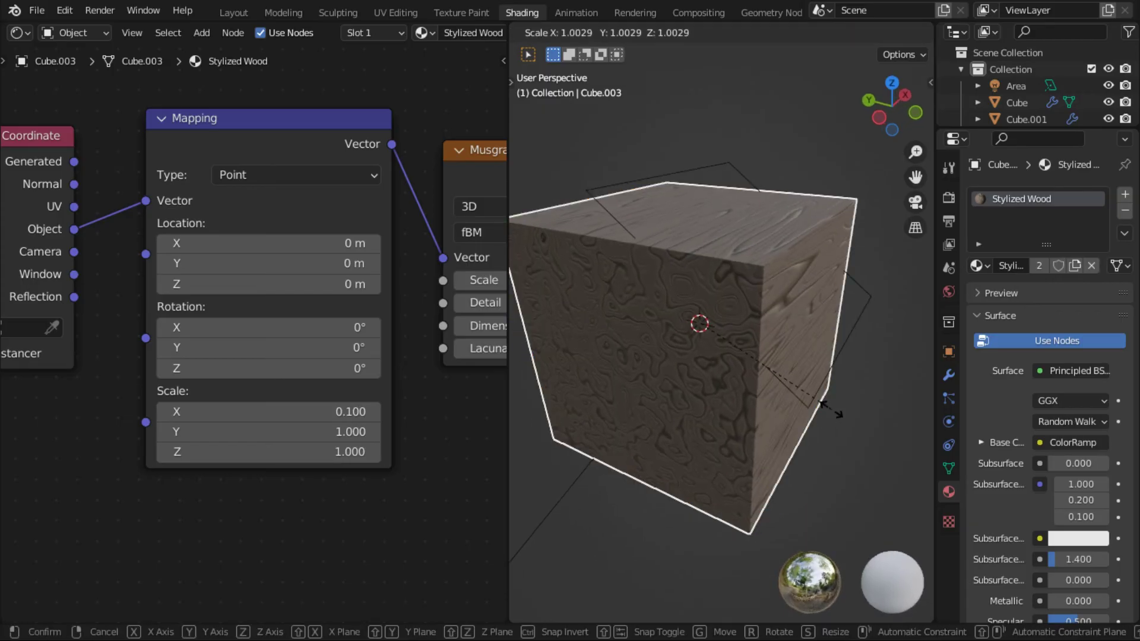
pyautogui.press('z')
pyautogui.click(824, 353)
pyautogui.press('s')
pyautogui.press('z')
pyautogui.click(713, 336)
pyautogui.scroll(2, 782, 351)
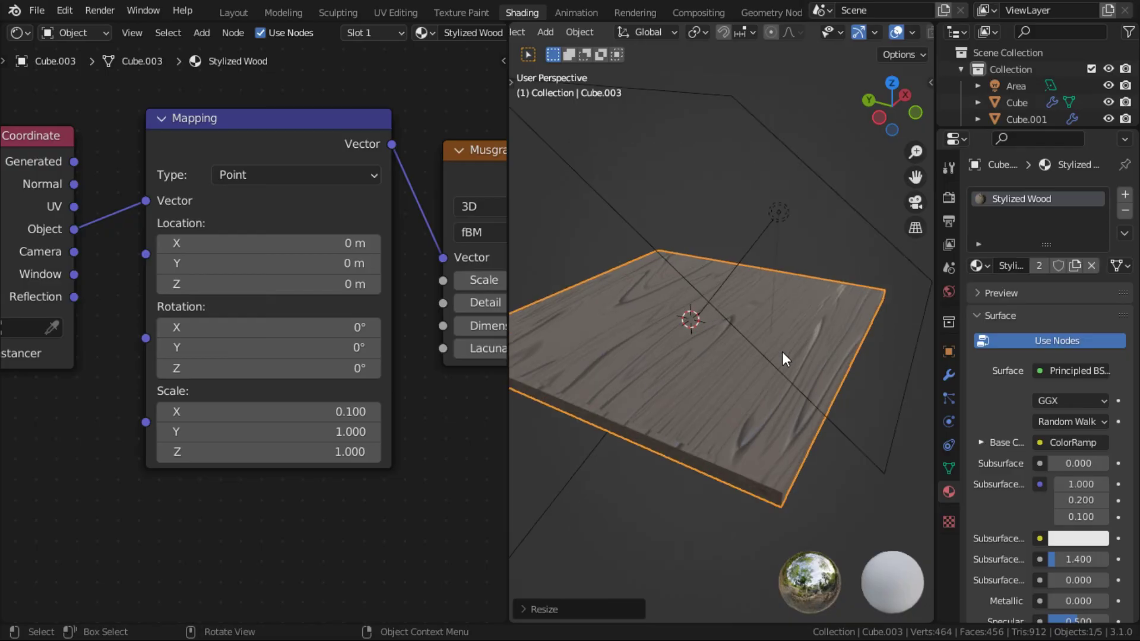
pyautogui.hotkey('ctrl', 'a')
pyautogui.click(735, 386)
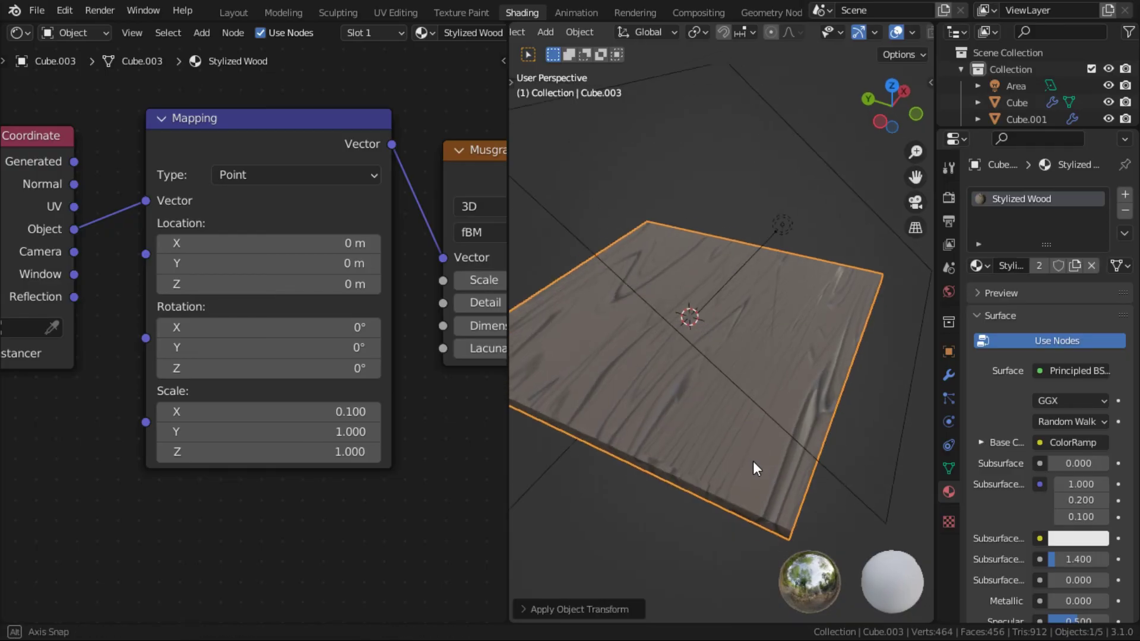
pyautogui.moveTo(753, 464)
pyautogui.mouseDown(button='middle')
pyautogui.moveTo(797, 375)
pyautogui.moveTo(761, 347)
pyautogui.moveTo(723, 423)
pyautogui.moveTo(757, 449)
pyautogui.mouseUp(button='middle')
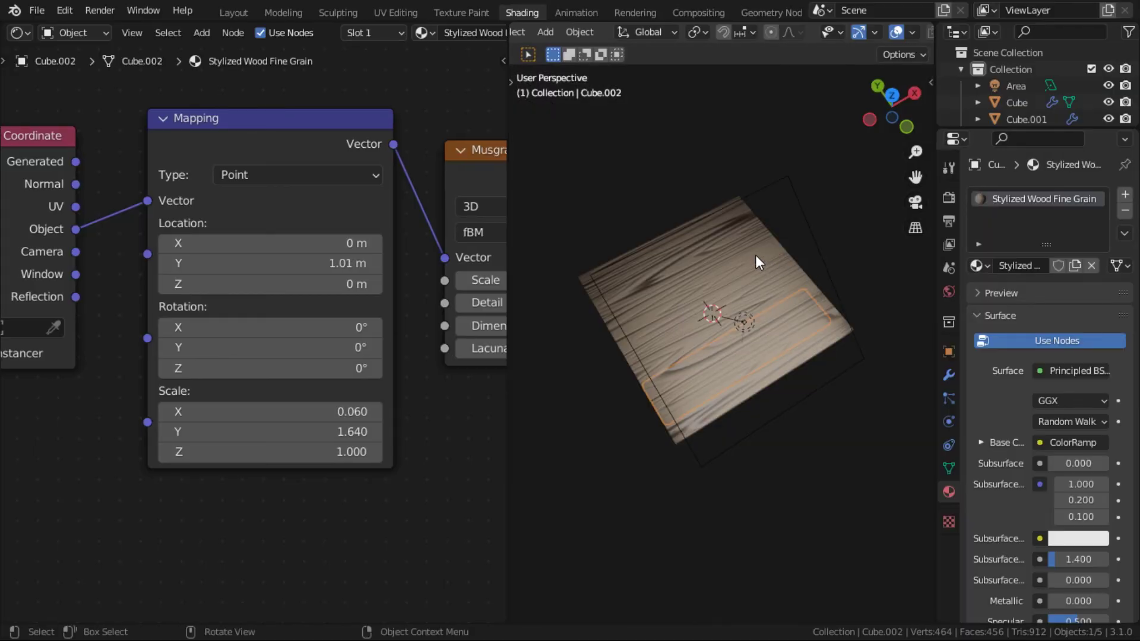
# Delete the flattened test cube covering the three planks
pyautogui.press('x')
pyautogui.click(767, 244)
pyautogui.moveTo(809, 344); pyautogui.dragTo(732, 371, button='middle')
# Select the middle plank and review its Stylized Wood node tree, from the Mapping and Musgrave Texture nodes to the ColorRamps
pyautogui.click(660, 277)
pyautogui.scroll(-5, 327, 315)
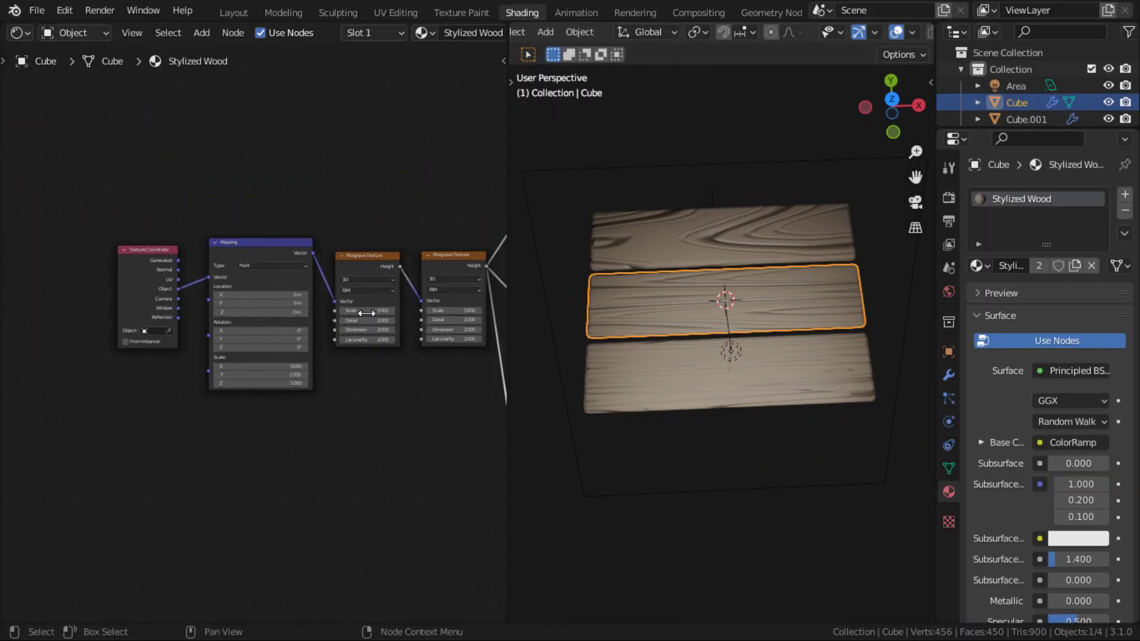
pyautogui.moveTo(448, 290); pyautogui.dragTo(305, 308, button='middle')
pyautogui.scroll(-2, 398, 291)
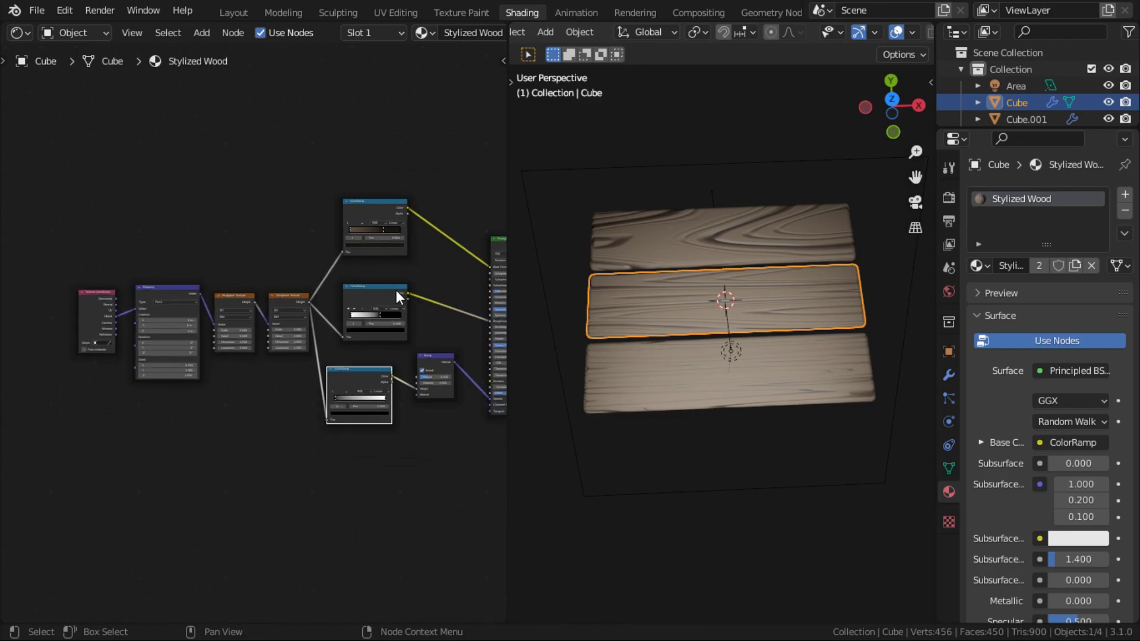
pyautogui.scroll(12, 241, 261)
pyautogui.moveTo(155, 177); pyautogui.dragTo(385, 453)
pyautogui.click(347, 154)
pyautogui.scroll(-3, 346, 158)
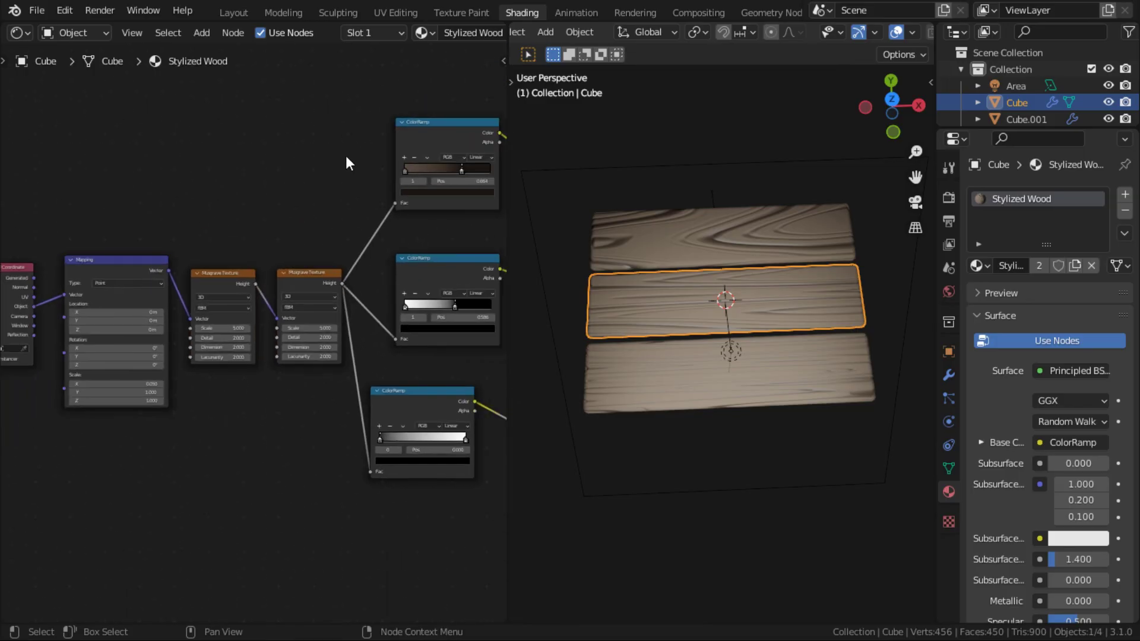
pyautogui.click(719, 235)
pyautogui.click(809, 304)
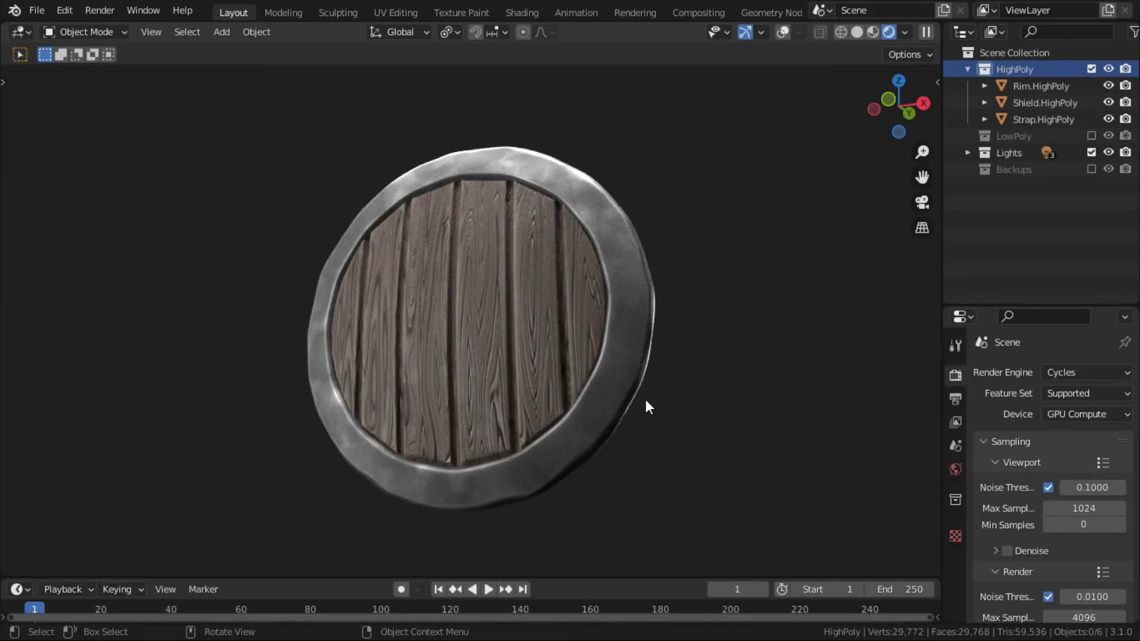
# Examine the wood material on the round shield's planks up close and from different angles
pyautogui.scroll(2, 646, 400)
pyautogui.moveTo(650, 398); pyautogui.dragTo(686, 422, button='middle')
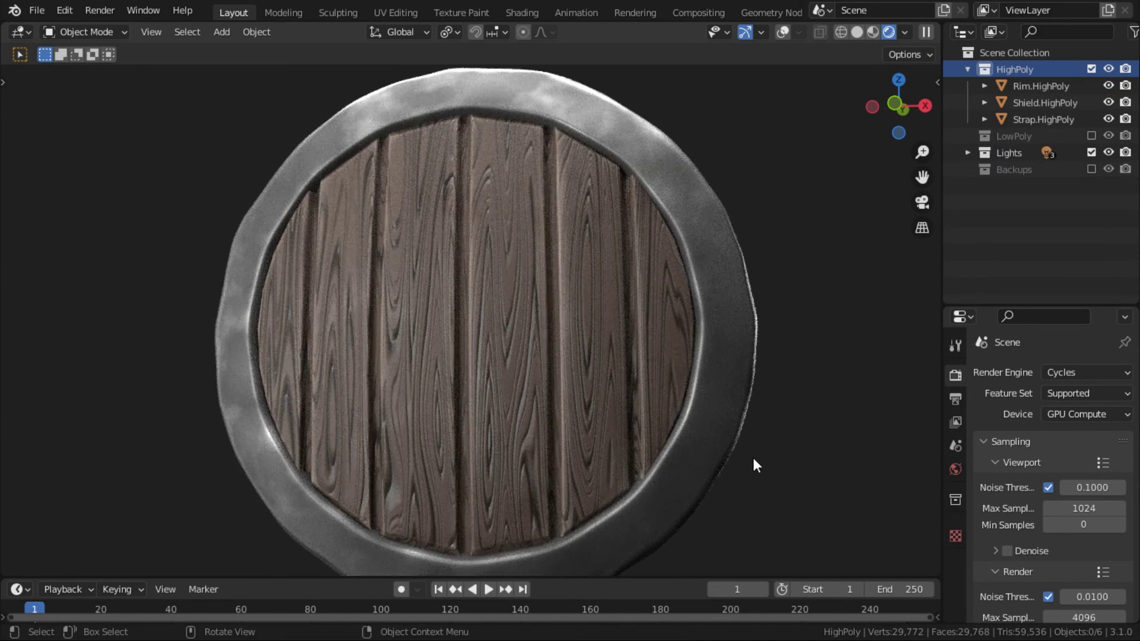
pyautogui.moveTo(723, 500); pyautogui.dragTo(754, 412, button='middle')
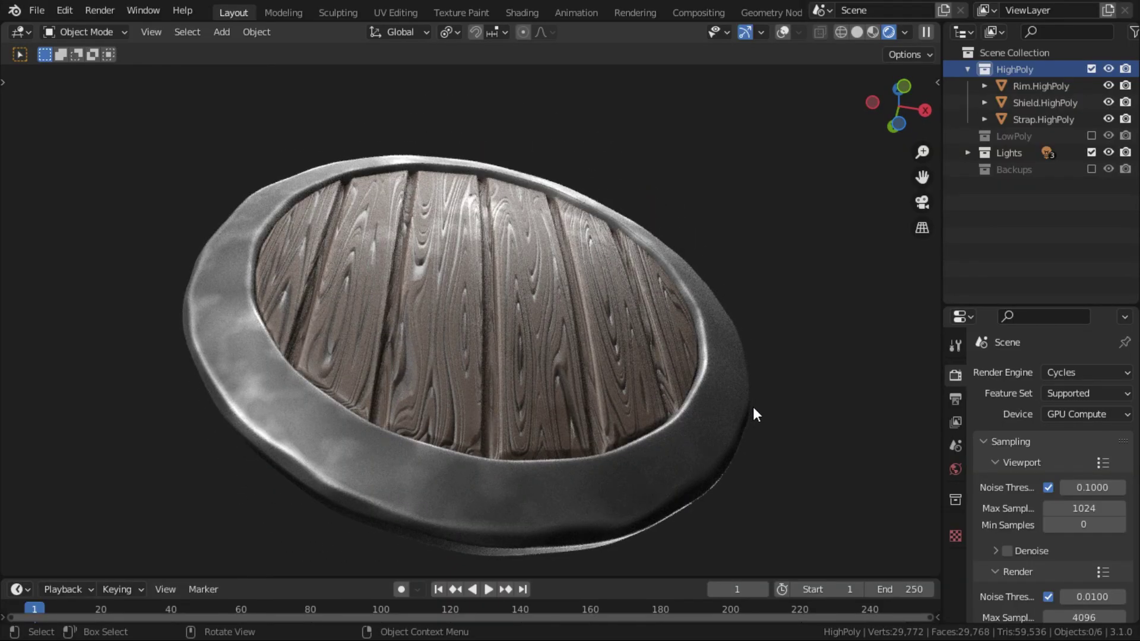